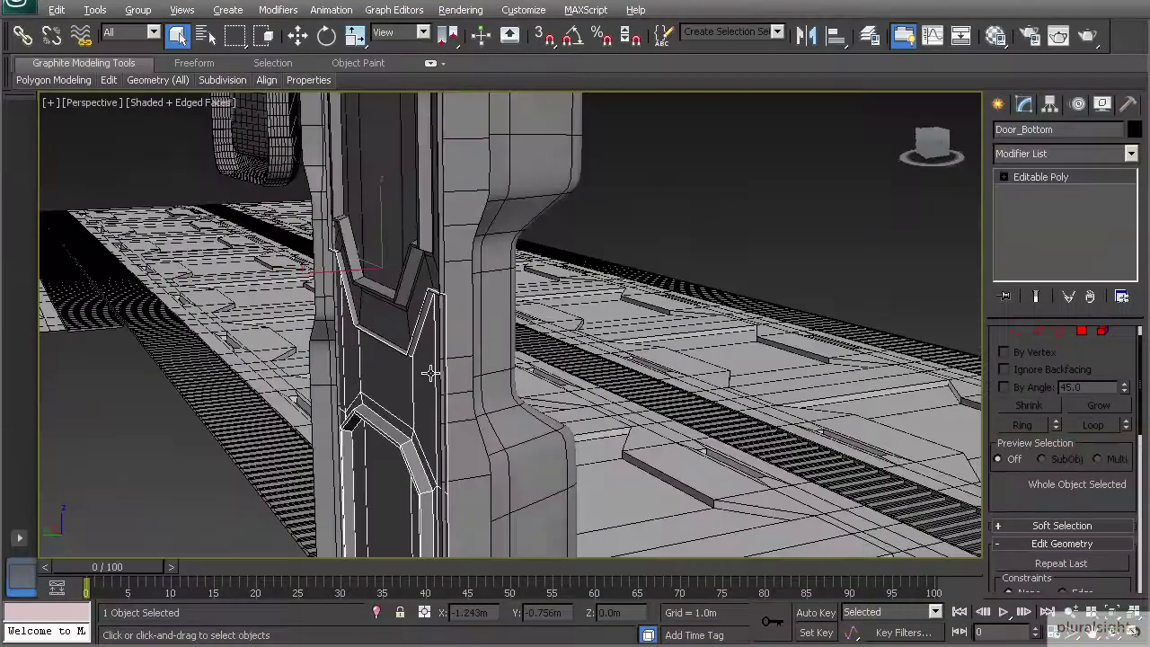
- Examine the Door_Bottom panel and its angled joint with the upper door from several angles and distances
{"action": "middle_click_drag", "start_coordinate": [431, 373], "coordinate": [272, 354], "text": "alt"}
{"action": "middle_click_drag", "start_coordinate": [381, 382], "coordinate": [395, 269]}
{"action": "middle_click_drag", "start_coordinate": [395, 287], "coordinate": [364, 314], "text": "alt"}
{"action": "middle_click_drag", "start_coordinate": [364, 314], "coordinate": [358, 355]}
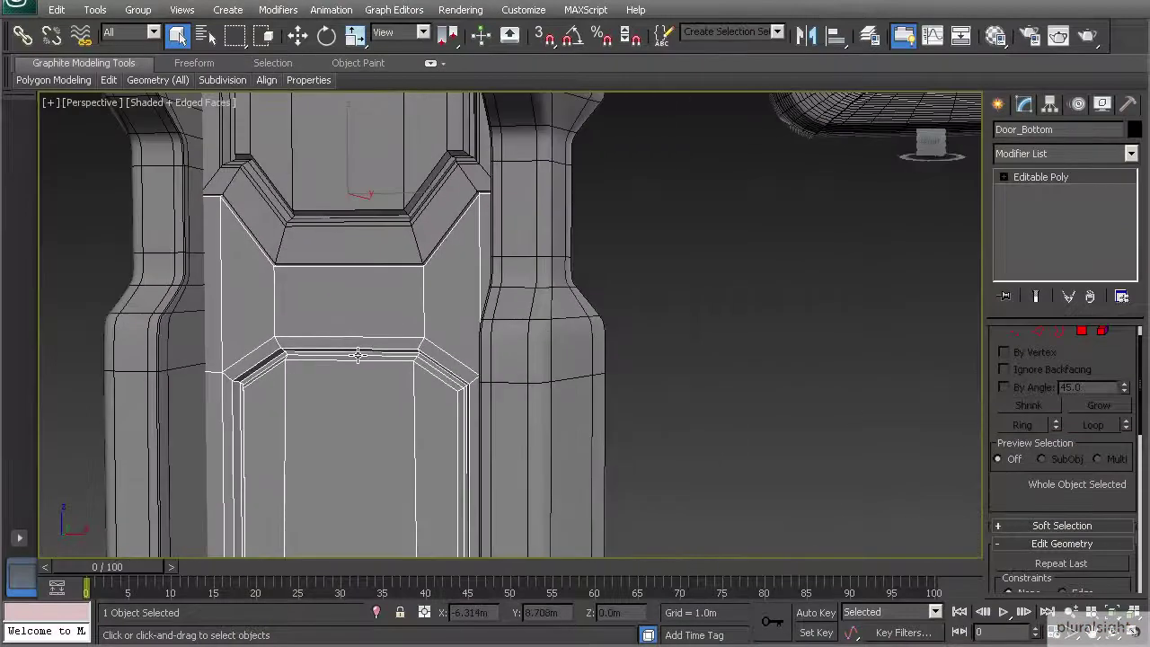
{"action": "middle_click_drag", "start_coordinate": [296, 320], "coordinate": [477, 328]}
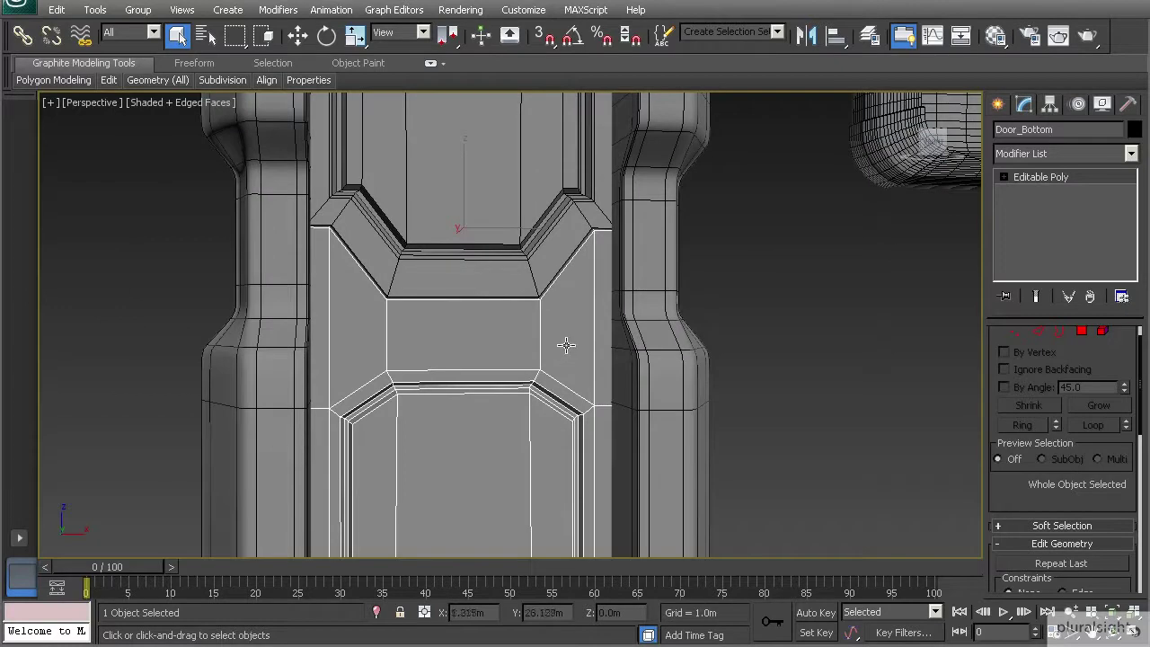
{"action": "middle_click_drag", "start_coordinate": [364, 366], "coordinate": [339, 317]}
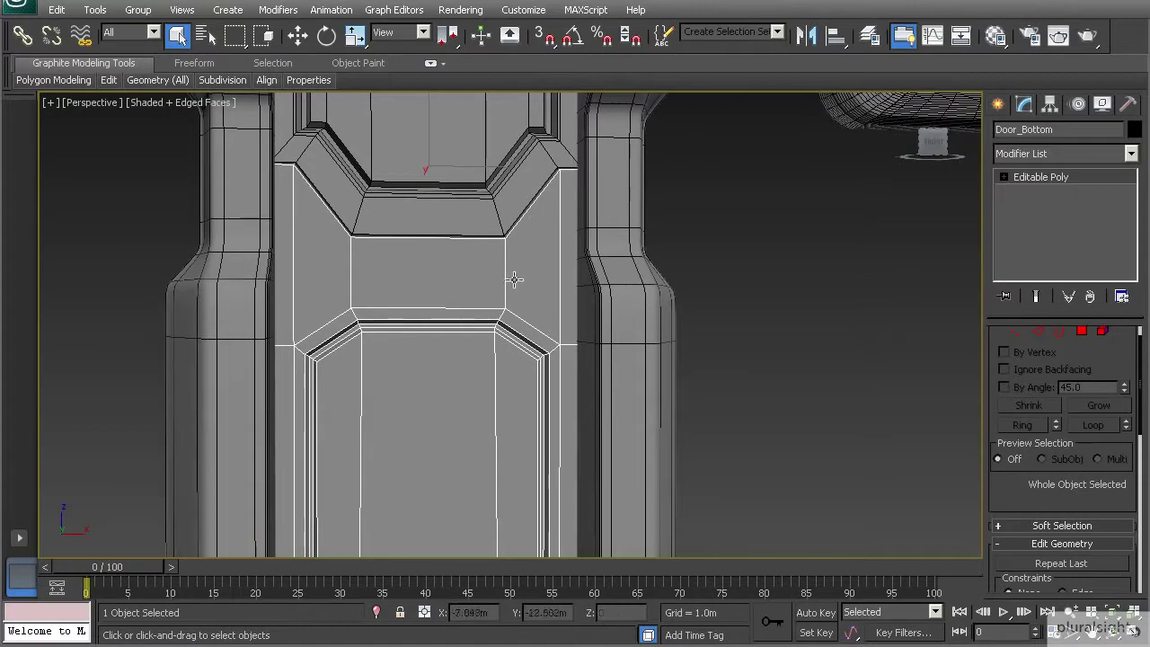
{"action": "scroll", "coordinate": [403, 358], "scroll_direction": "down", "scroll_amount": 4}
{"action": "scroll", "coordinate": [416, 298], "scroll_direction": "up", "scroll_amount": 4}
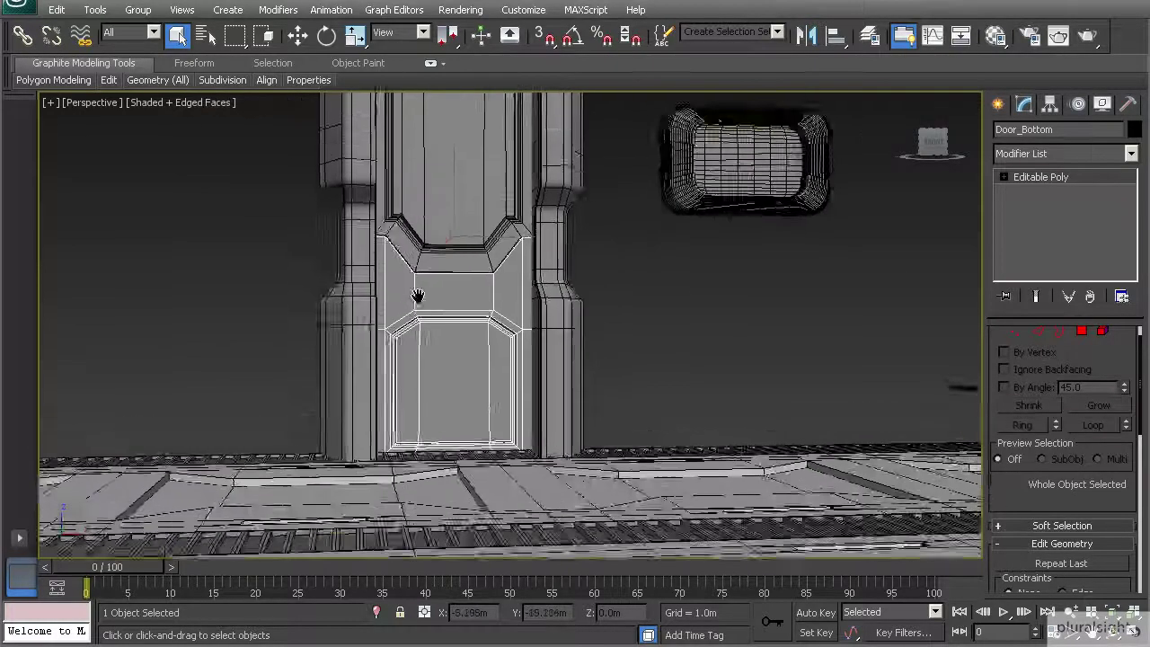
{"action": "mouse_move", "coordinate": [409, 308]}
{"action": "middle_mouse_down", "text": "alt"}
{"action": "mouse_move", "coordinate": [426, 320]}
{"action": "mouse_move", "coordinate": [414, 317]}
{"action": "middle_mouse_up", "text": "alt"}
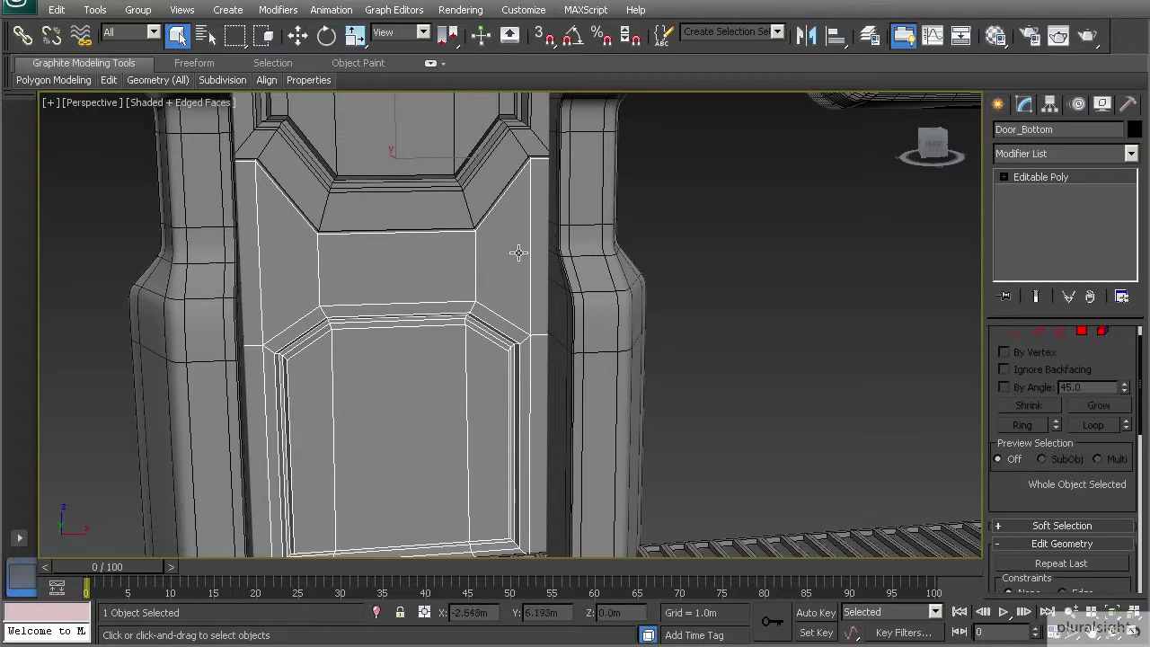
{"action": "scroll", "coordinate": [508, 270], "scroll_direction": "up", "scroll_amount": 3}
{"action": "middle_click_drag", "start_coordinate": [525, 305], "coordinate": [529, 303], "text": "alt"}
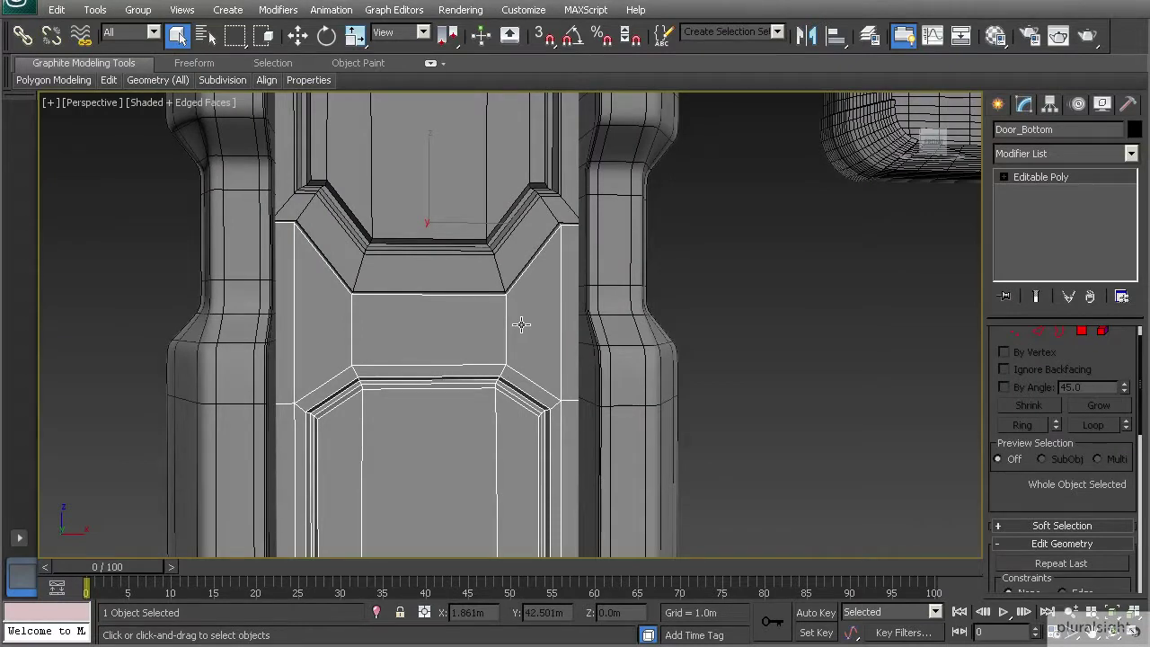
{"action": "scroll", "coordinate": [481, 261], "scroll_direction": "down", "scroll_amount": 5}
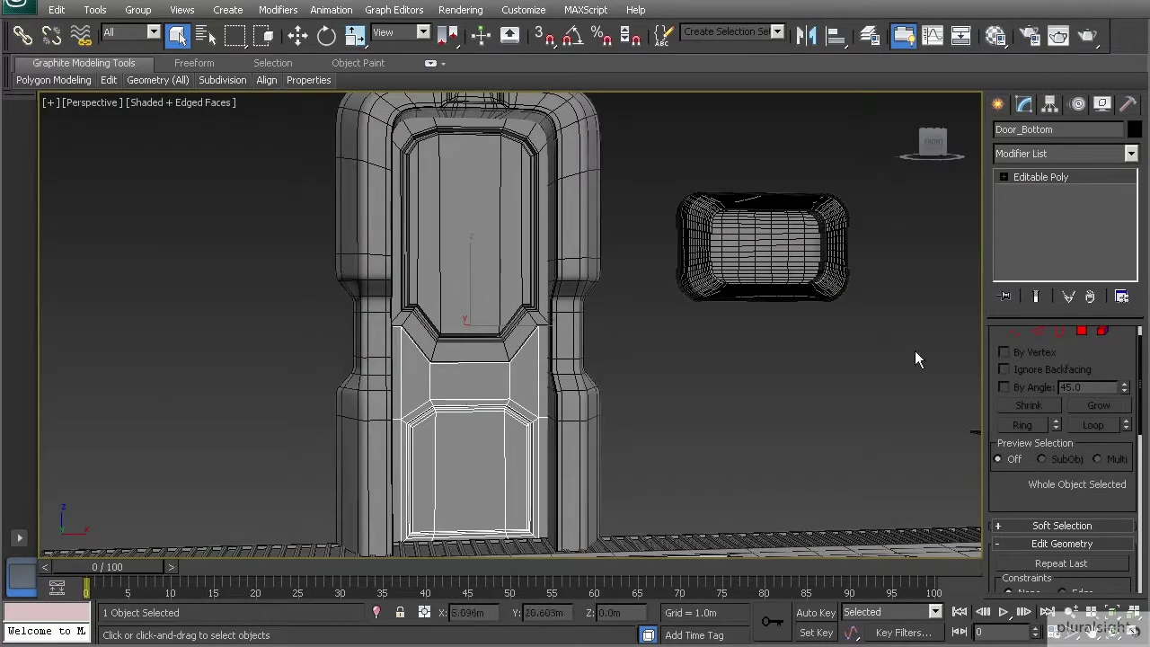
- Select all Door_Bottom vertices except the outer side ones in the Front view and scale them narrower along X
{"action": "left_click", "coordinate": [1015, 331]}
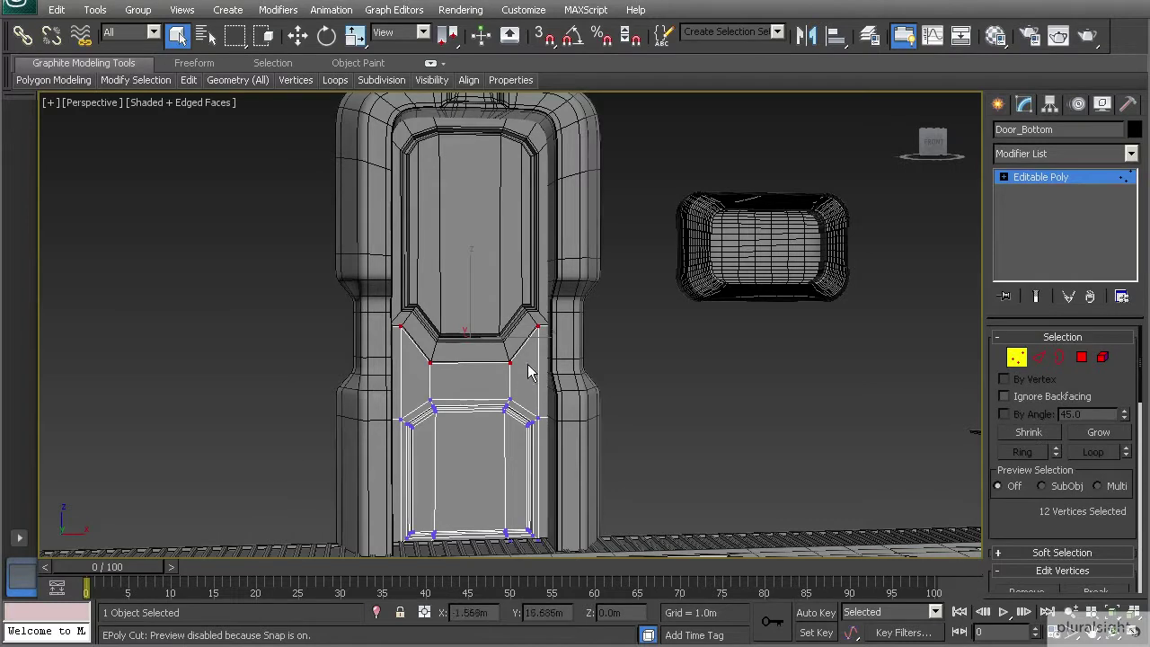
{"action": "middle_click_drag", "start_coordinate": [521, 392], "coordinate": [494, 337]}
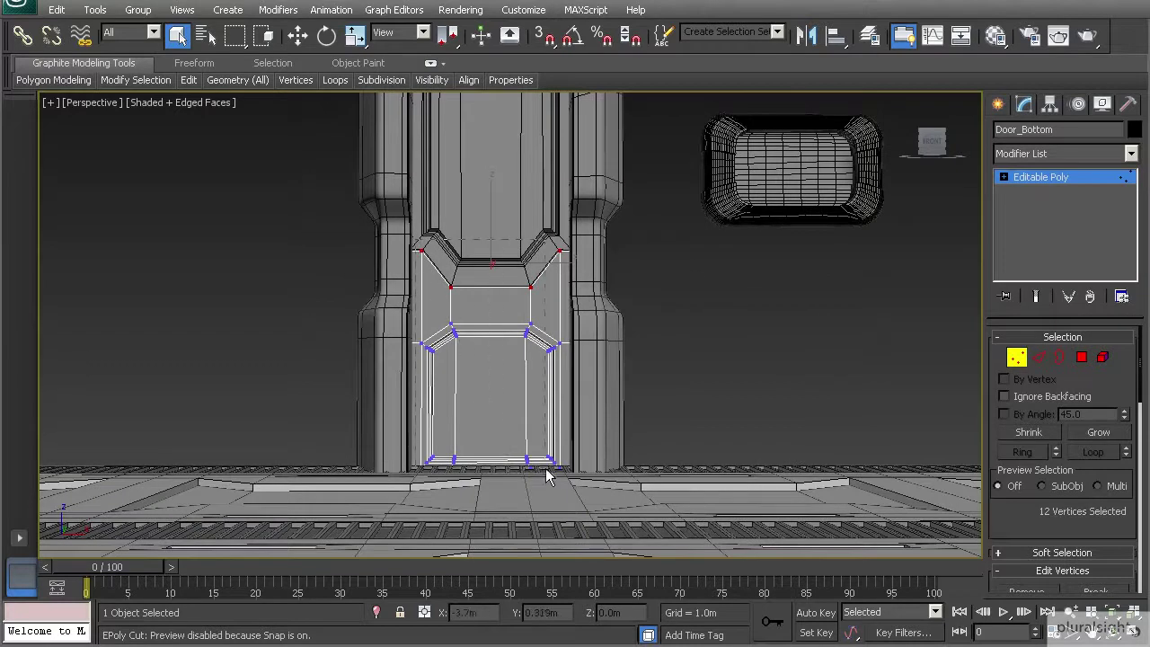
{"action": "key", "text": "ctrl+a"}
{"action": "key", "text": "f"}
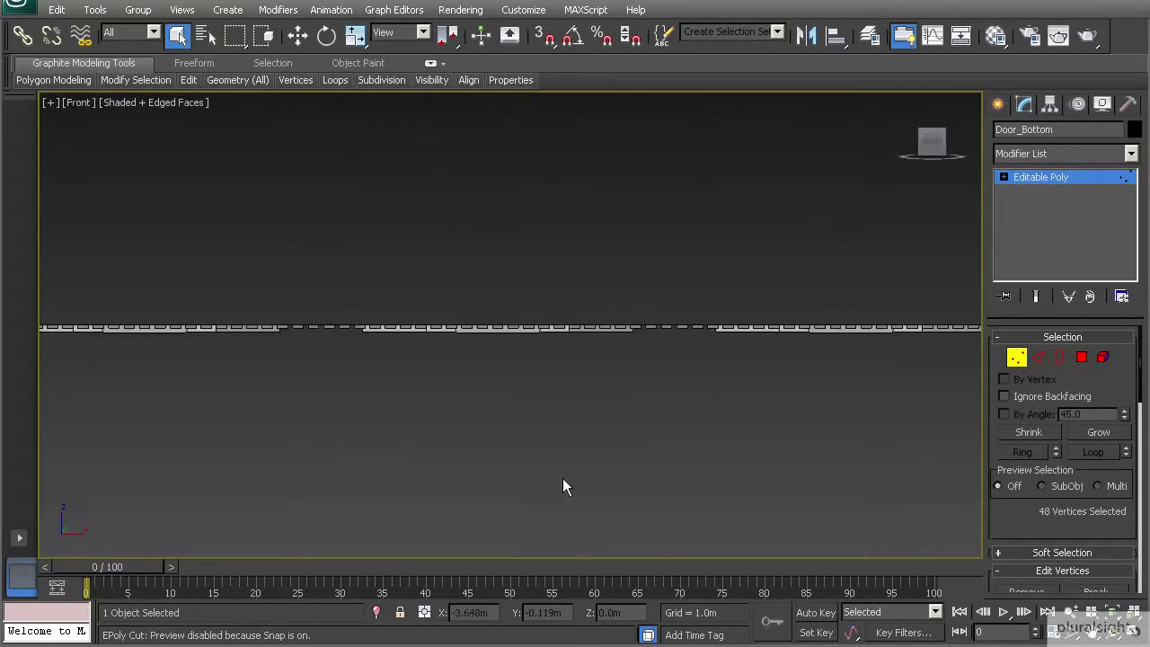
{"action": "scroll", "coordinate": [503, 391], "scroll_direction": "down", "scroll_amount": 5}
{"action": "key", "text": "a"}
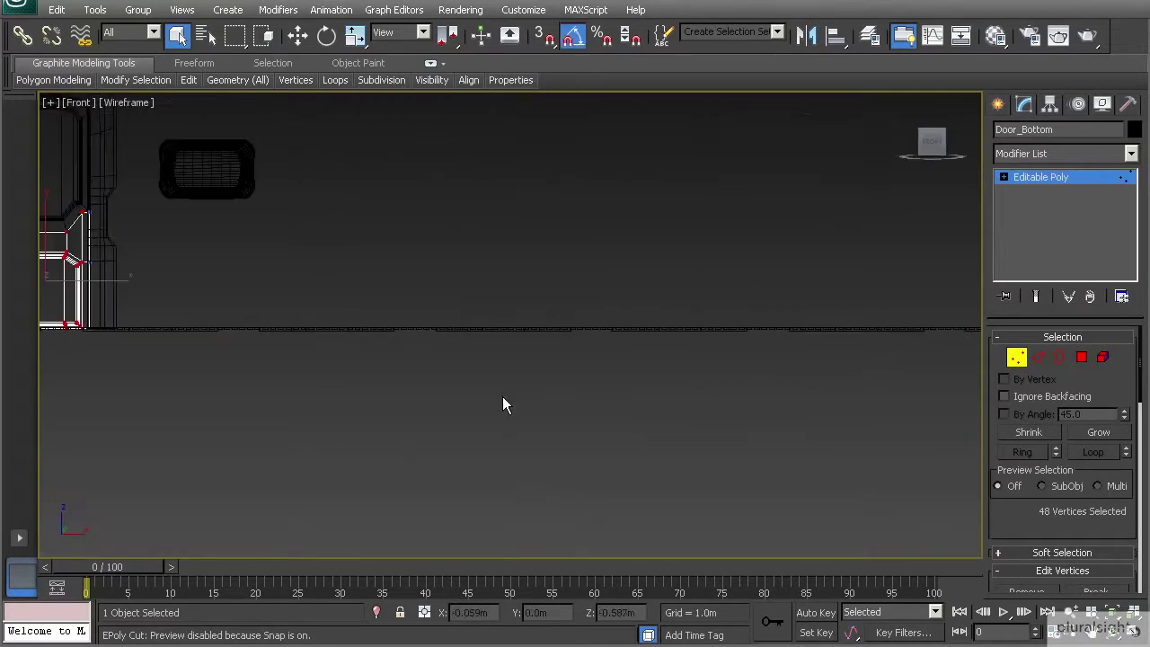
{"action": "key", "text": "z"}
{"action": "scroll", "coordinate": [413, 353], "scroll_direction": "up", "scroll_amount": 3}
{"action": "scroll", "coordinate": [412, 351], "scroll_direction": "down", "scroll_amount": 3}
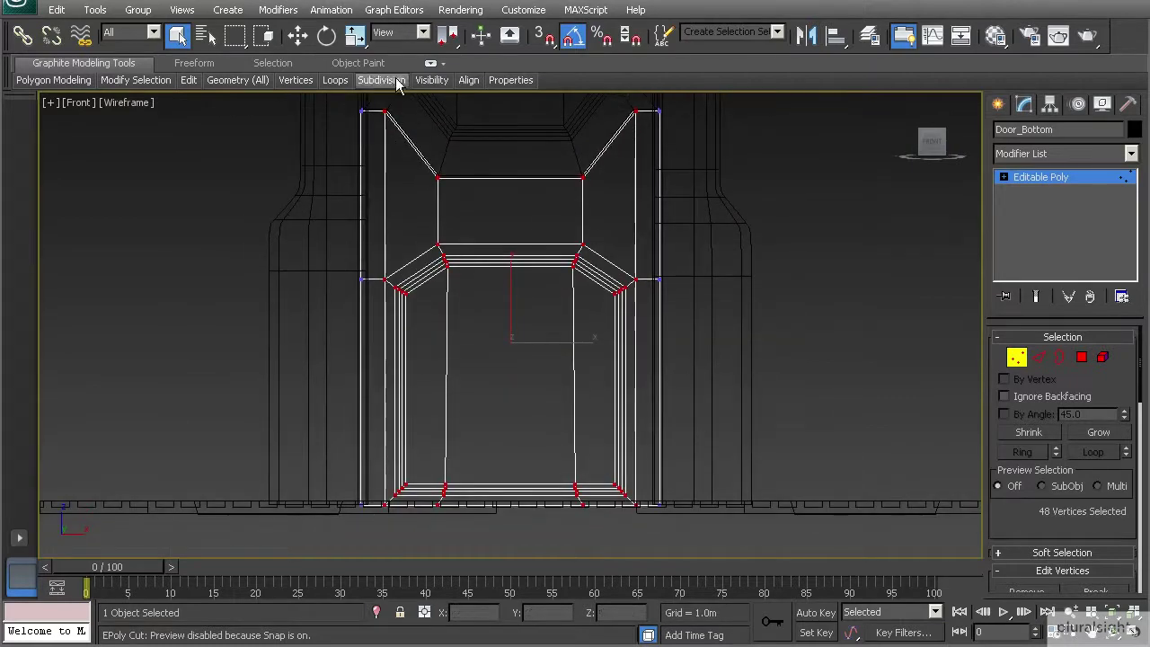
{"action": "left_click", "coordinate": [354, 36]}
{"action": "left_click_drag", "start_coordinate": [590, 341], "coordinate": [572, 341]}
{"action": "middle_click_drag", "start_coordinate": [448, 176], "coordinate": [447, 271]}
{"action": "left_click", "coordinate": [1018, 359]}
- Select Door_Top's vertices except the outer side ones and scale them inward along X towards the width of the lower door's joint
{"action": "left_click", "coordinate": [513, 223]}
{"action": "middle_click_drag", "start_coordinate": [510, 223], "coordinate": [492, 282]}
{"action": "key", "text": "1"}
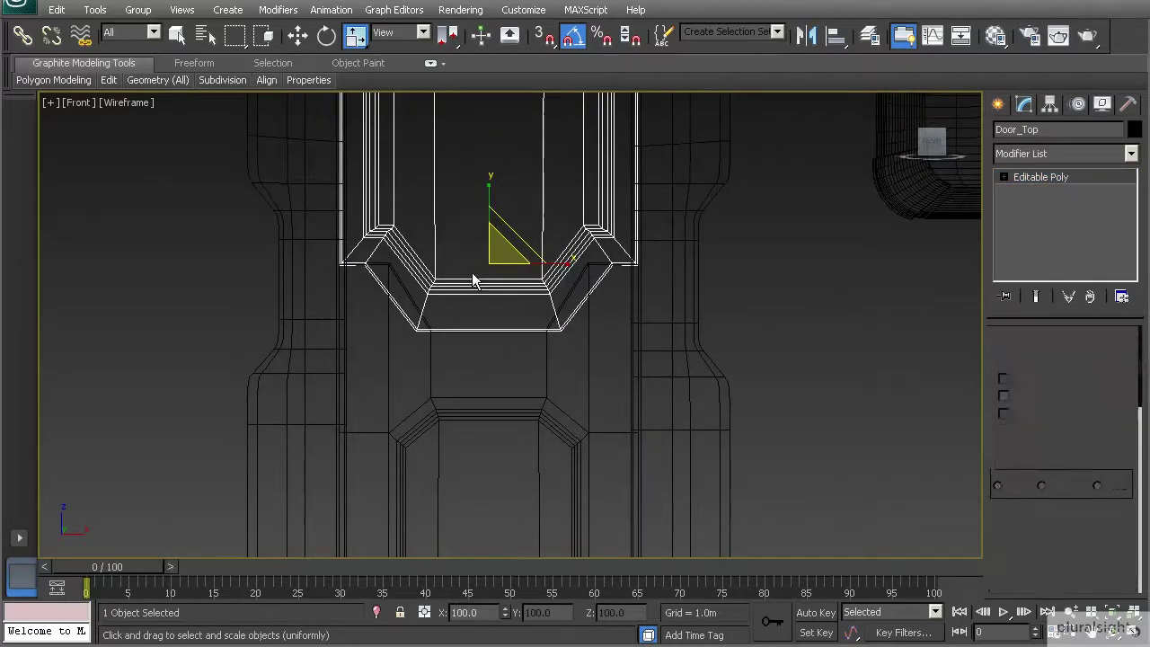
{"action": "key", "text": "1"}
{"action": "scroll", "coordinate": [473, 281], "scroll_direction": "down", "scroll_amount": 5}
{"action": "middle_click_drag", "start_coordinate": [432, 114], "coordinate": [433, 119]}
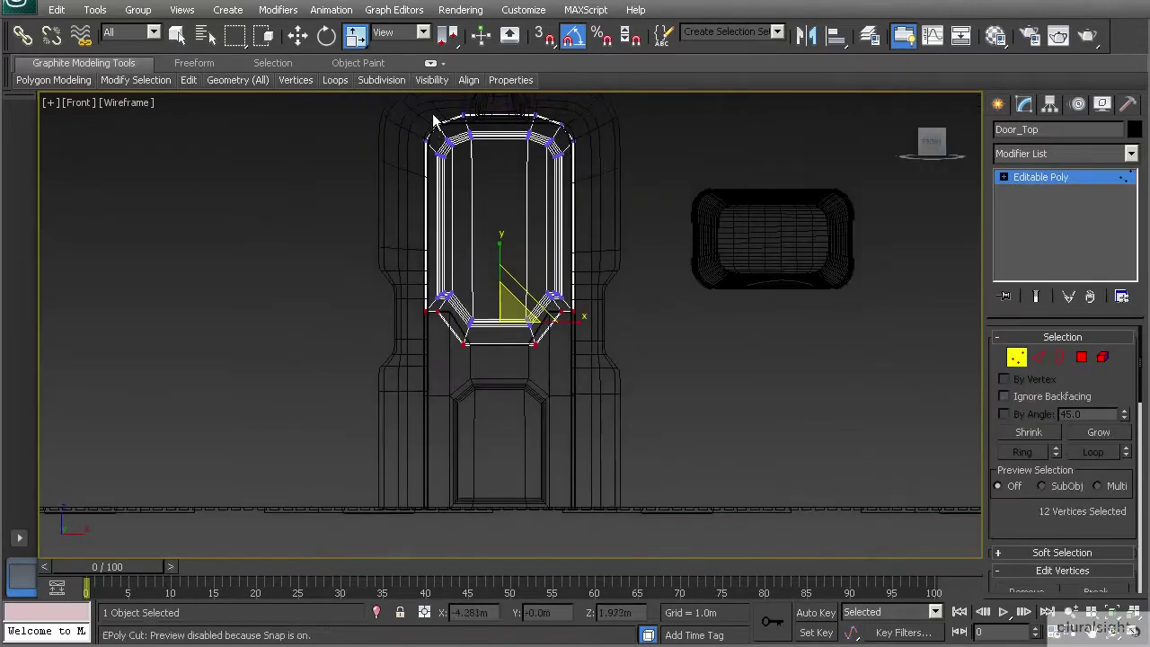
{"action": "left_click_drag", "start_coordinate": [449, 189], "coordinate": [569, 371]}
{"action": "scroll", "coordinate": [548, 251], "scroll_direction": "up", "scroll_amount": 3}
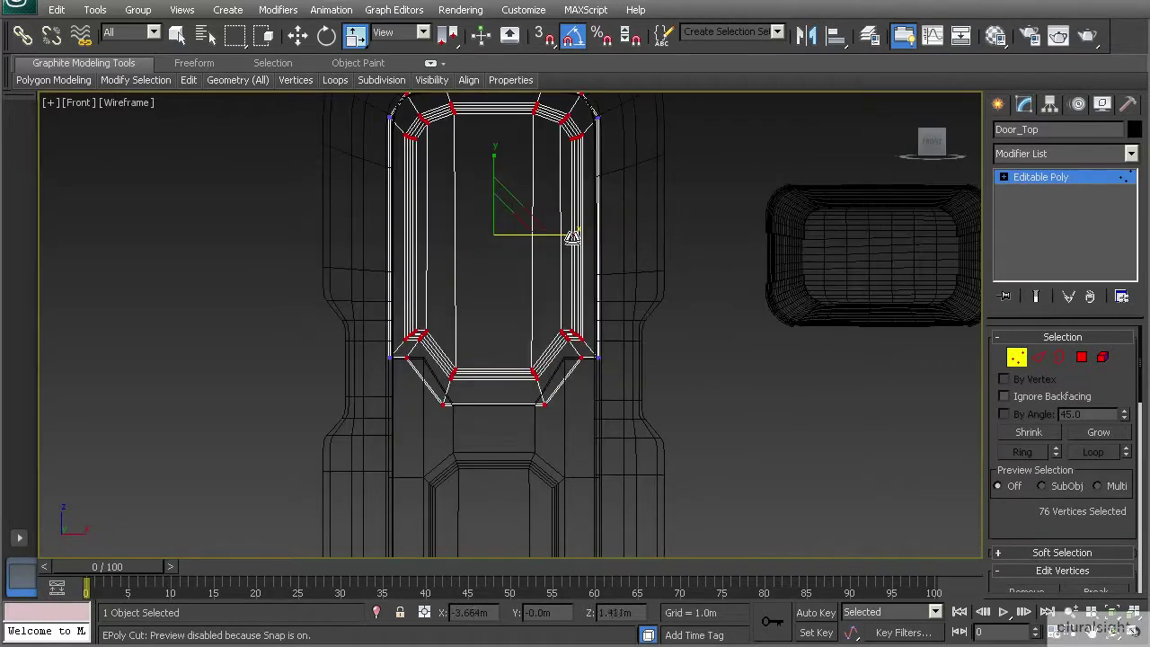
{"action": "left_click_drag", "start_coordinate": [571, 238], "coordinate": [531, 282]}
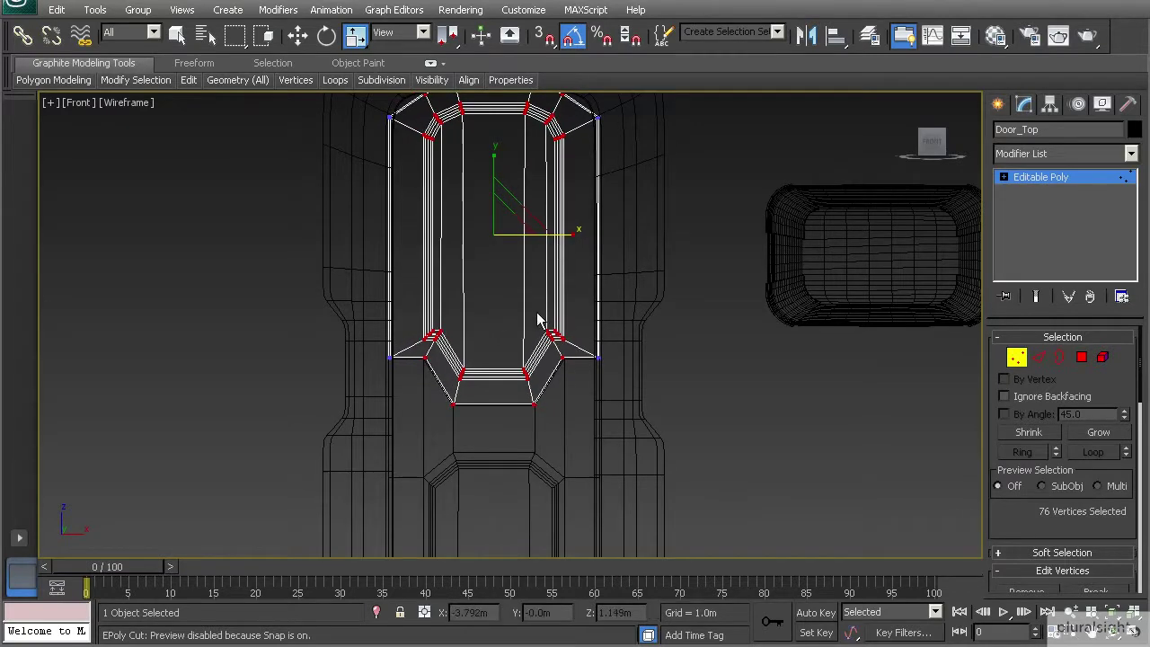
- Scale the selected Door_Top vertices slightly wider along X so the joint lines up with Door_Bottom in shaded view
{"action": "key", "text": "F3"}
{"action": "scroll", "coordinate": [470, 320], "scroll_direction": "up", "scroll_amount": 5}
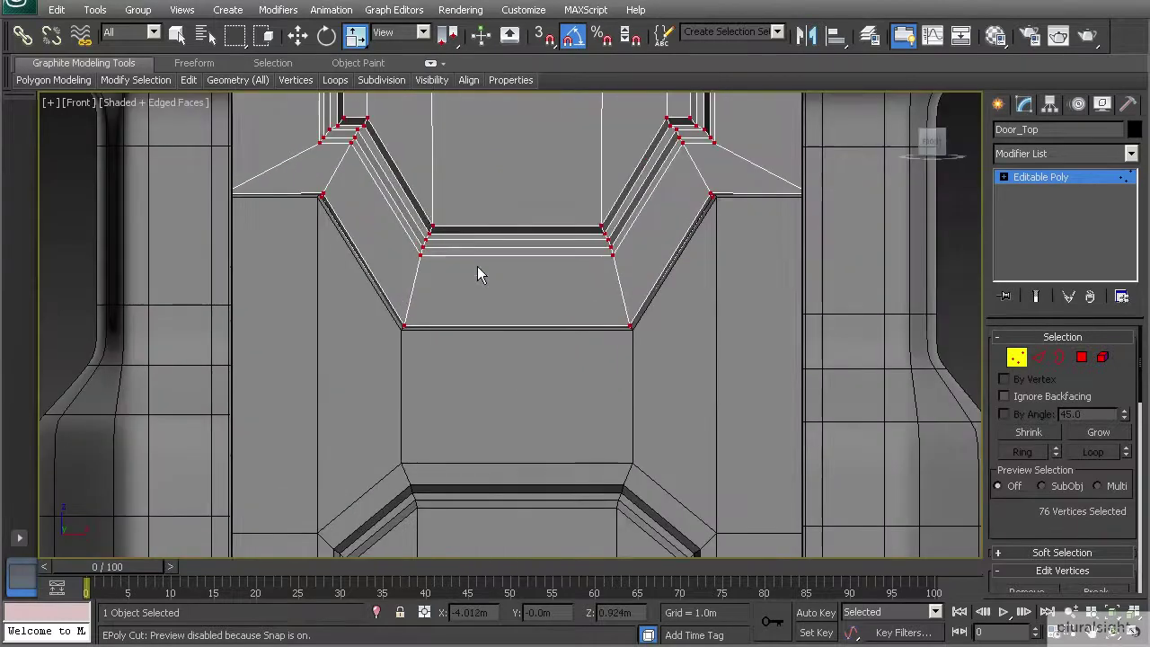
{"action": "scroll", "coordinate": [427, 220], "scroll_direction": "down", "scroll_amount": 5}
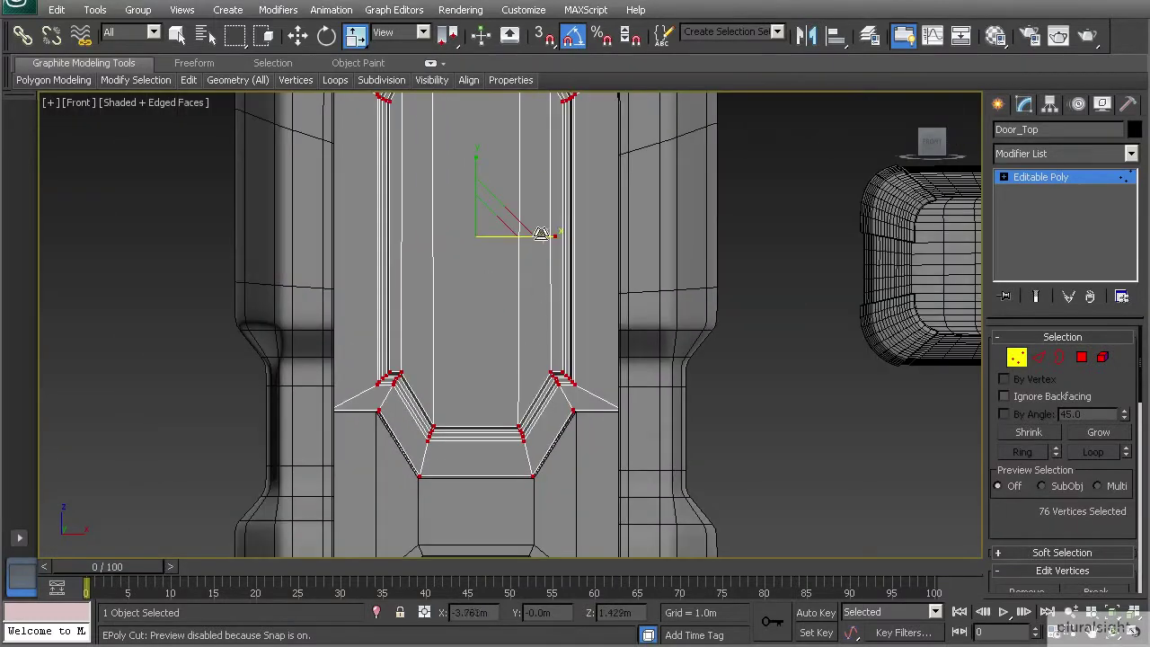
{"action": "left_click_drag", "start_coordinate": [550, 236], "coordinate": [551, 236]}
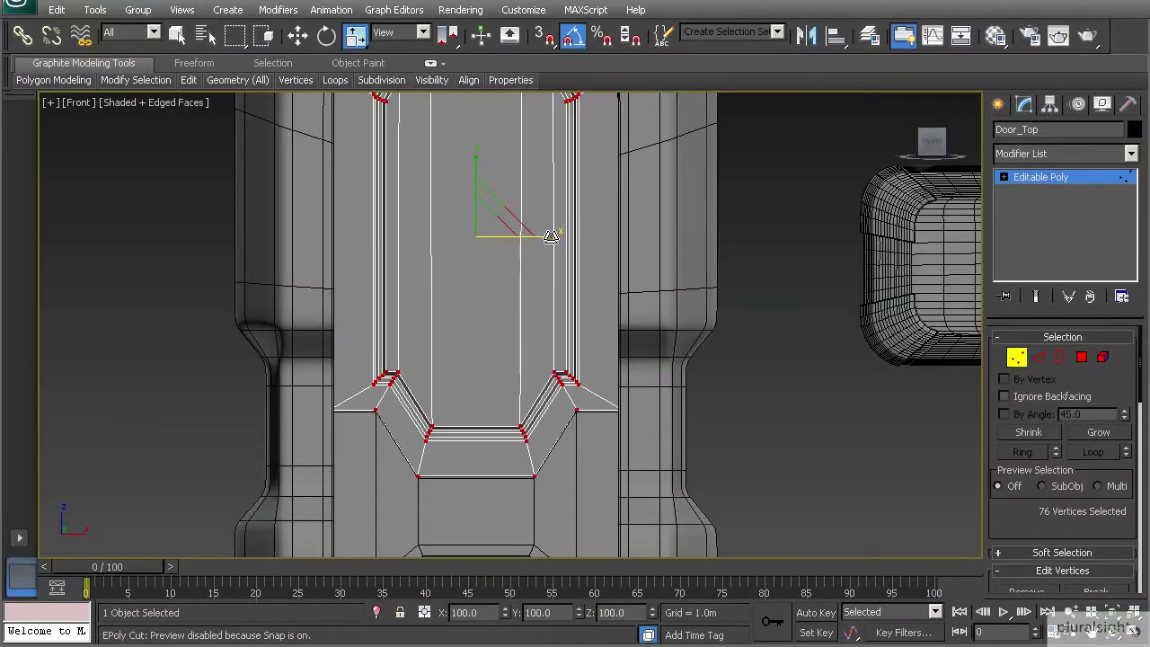
{"action": "middle_click_drag", "start_coordinate": [404, 310], "coordinate": [399, 364]}
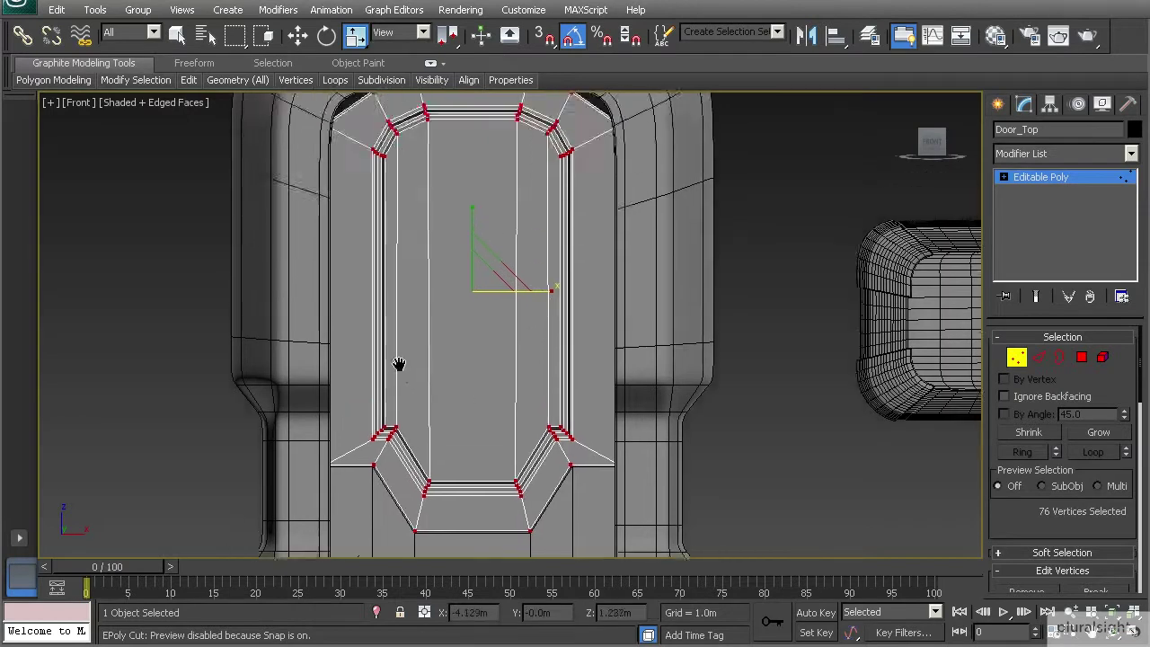
{"action": "scroll", "coordinate": [452, 344], "scroll_direction": "down", "scroll_amount": 2}
{"action": "scroll", "coordinate": [418, 274], "scroll_direction": "up", "scroll_amount": 4}
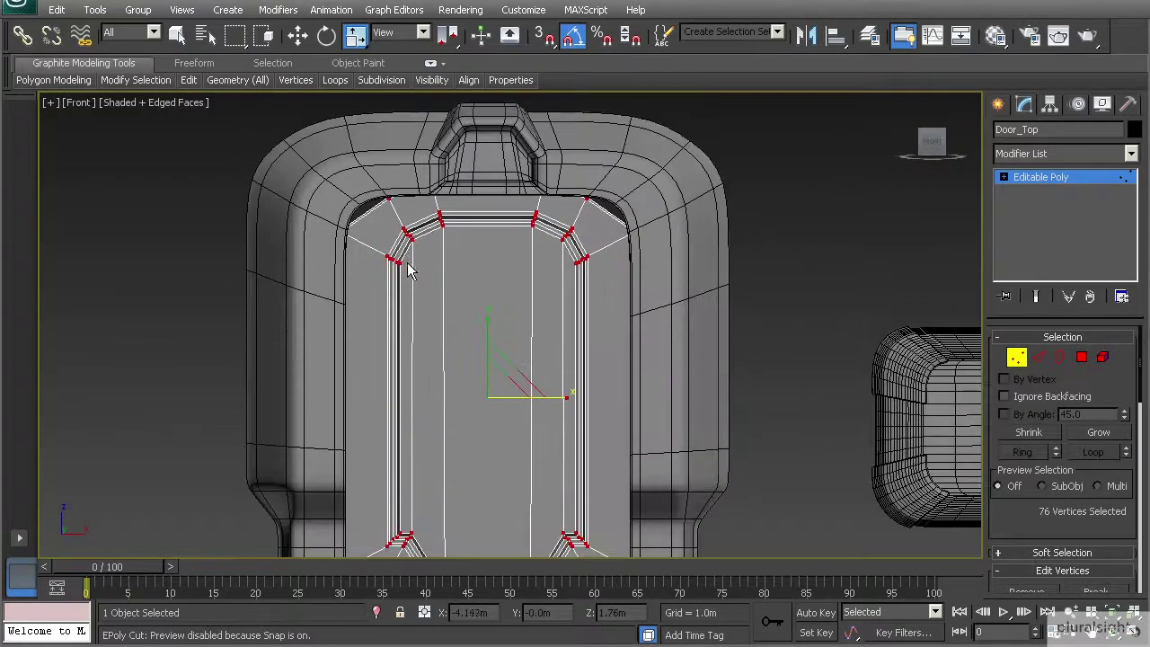
- Move the two upper corner vertex pairs of Door_Top up and outward so the corners extend behind the door frame
{"action": "key", "text": "F3"}
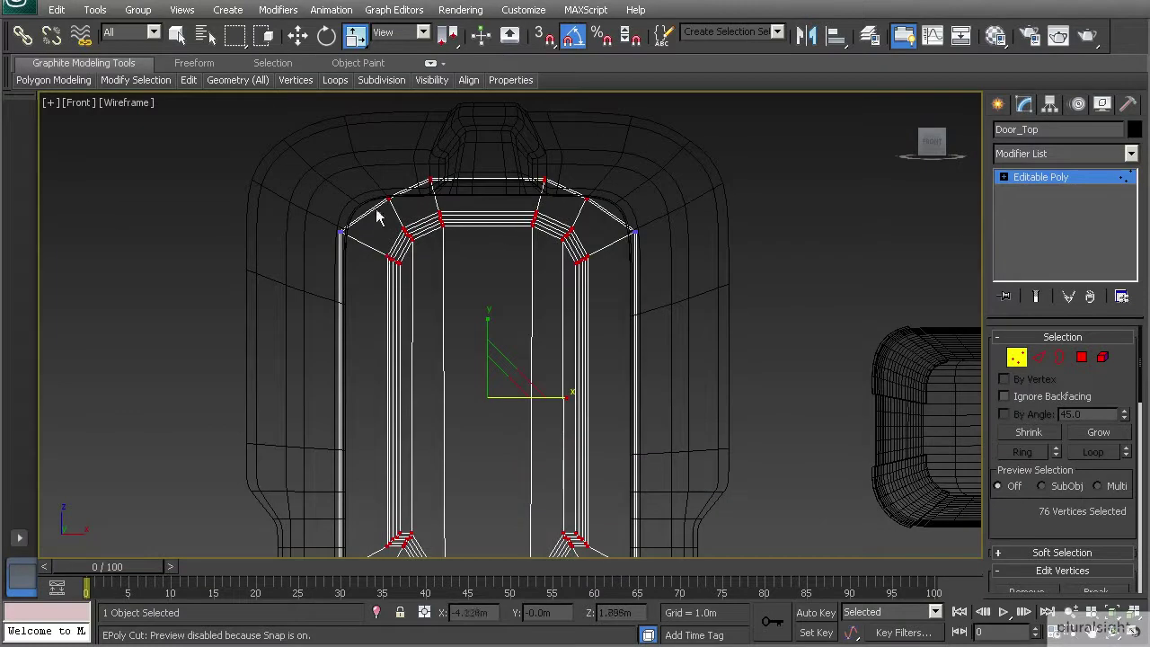
{"action": "key", "text": "1"}
{"action": "key", "text": "1"}
{"action": "key", "text": "1"}
{"action": "key", "text": "1"}
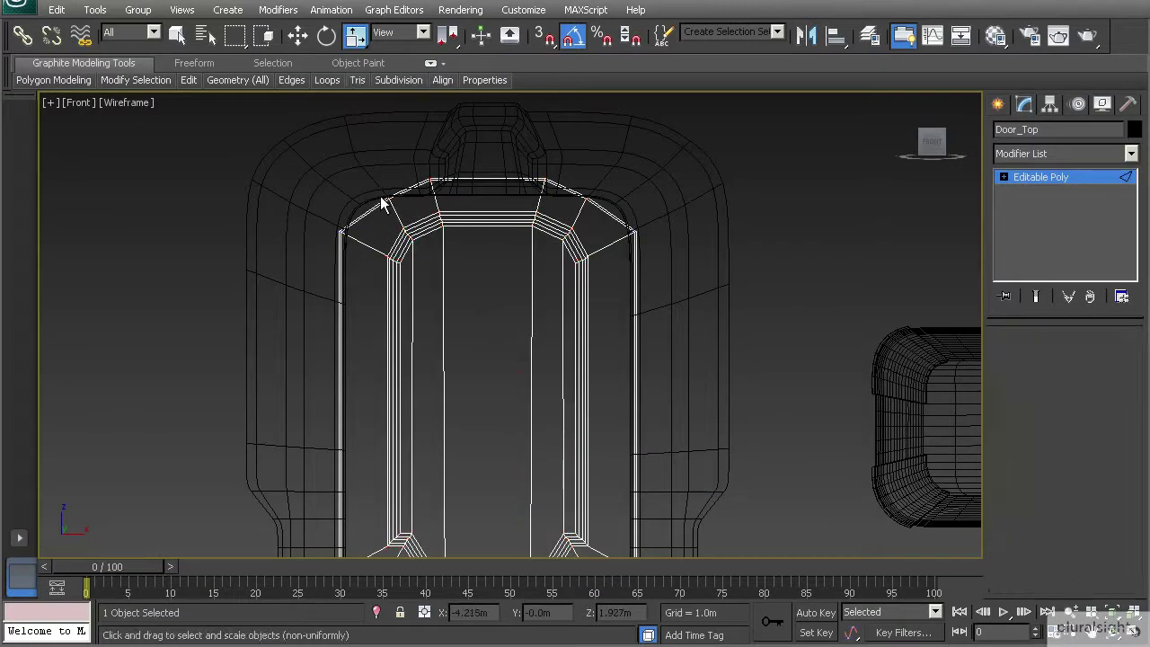
{"action": "left_click", "coordinate": [388, 197]}
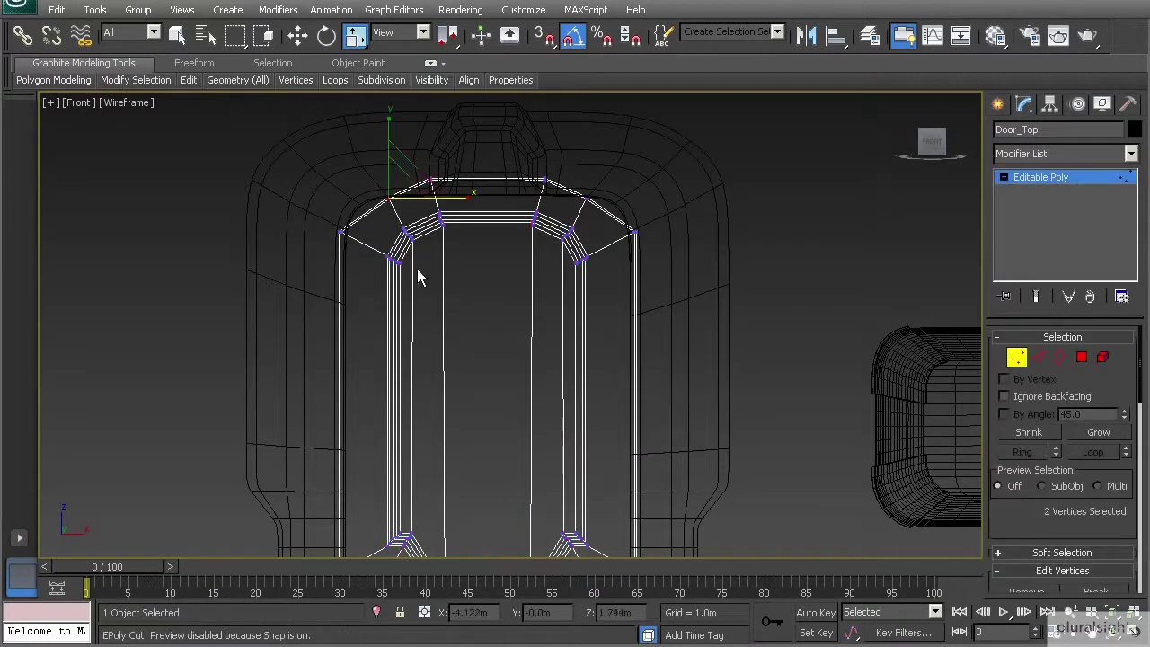
{"action": "key", "text": "w"}
{"action": "left_click_drag", "start_coordinate": [415, 175], "coordinate": [391, 155]}
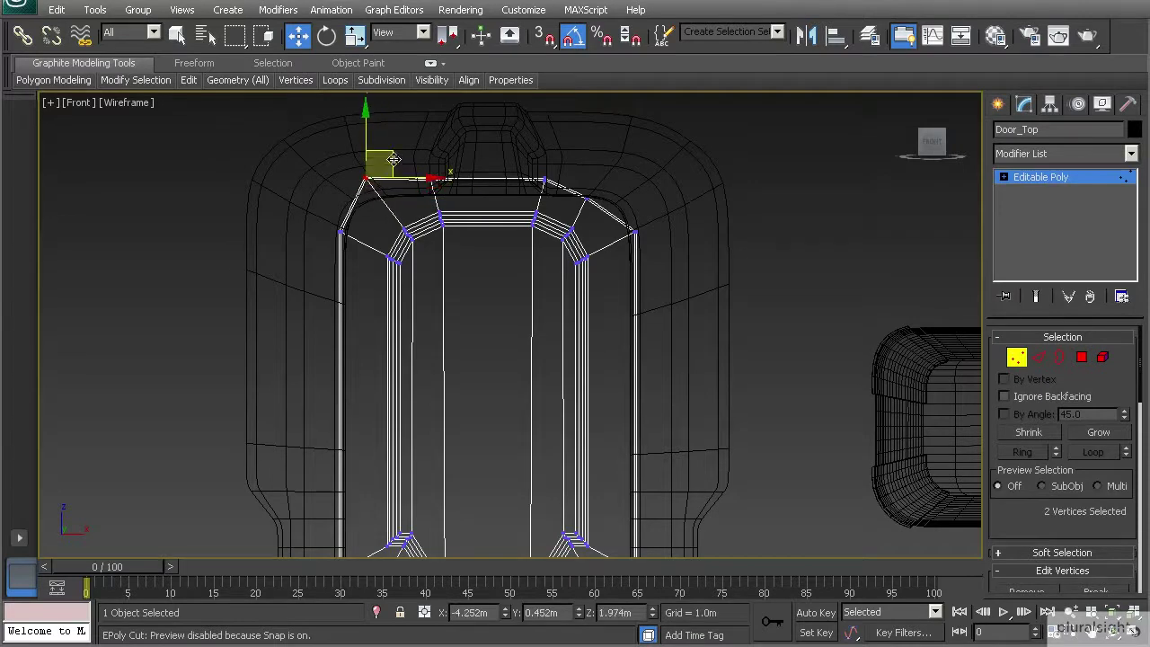
{"action": "left_click_drag", "start_coordinate": [568, 191], "coordinate": [633, 152]}
{"action": "left_click", "coordinate": [364, 179]}
{"action": "left_click_drag", "start_coordinate": [367, 137], "coordinate": [367, 138]}
- Return to shaded view and switch vertex editing from Door_Top to Door_Bottom
{"action": "mouse_move", "coordinate": [452, 342]}
{"action": "middle_mouse_down"}
{"action": "mouse_move", "coordinate": [429, 271]}
{"action": "mouse_move", "coordinate": [443, 354]}
{"action": "mouse_move", "coordinate": [474, 317]}
{"action": "middle_mouse_up"}
{"action": "key", "text": "F3"}
{"action": "scroll", "coordinate": [436, 403], "scroll_direction": "up", "scroll_amount": 3}
{"action": "middle_click_drag", "start_coordinate": [394, 315], "coordinate": [393, 262]}
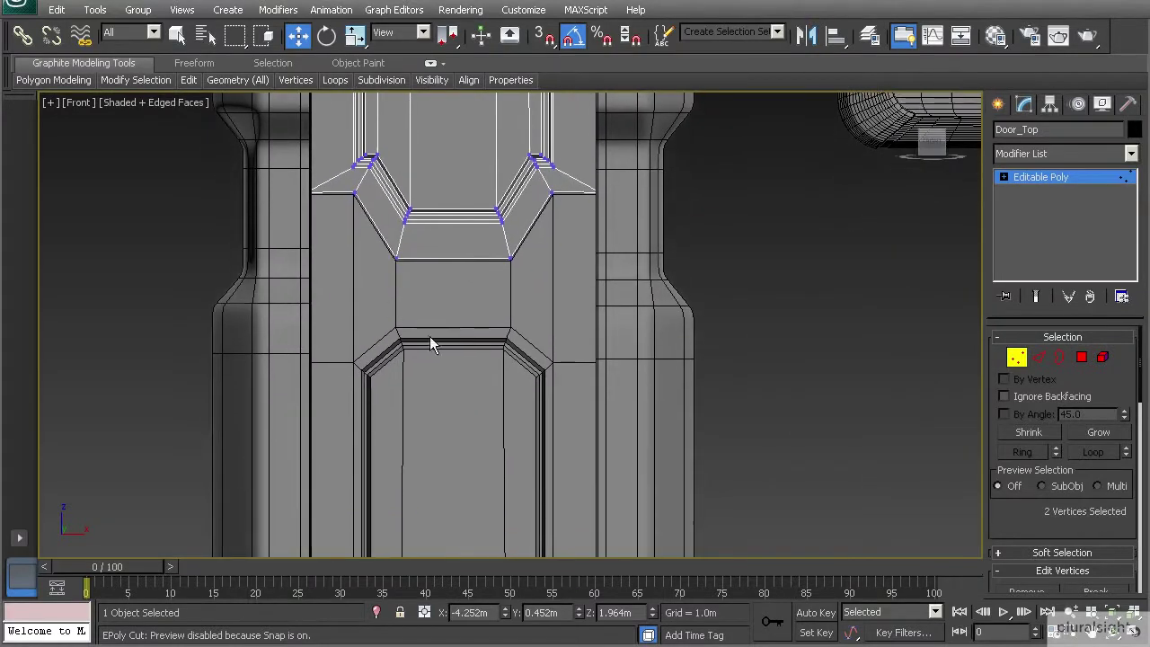
{"action": "left_click", "coordinate": [1014, 361]}
{"action": "left_click", "coordinate": [370, 336]}
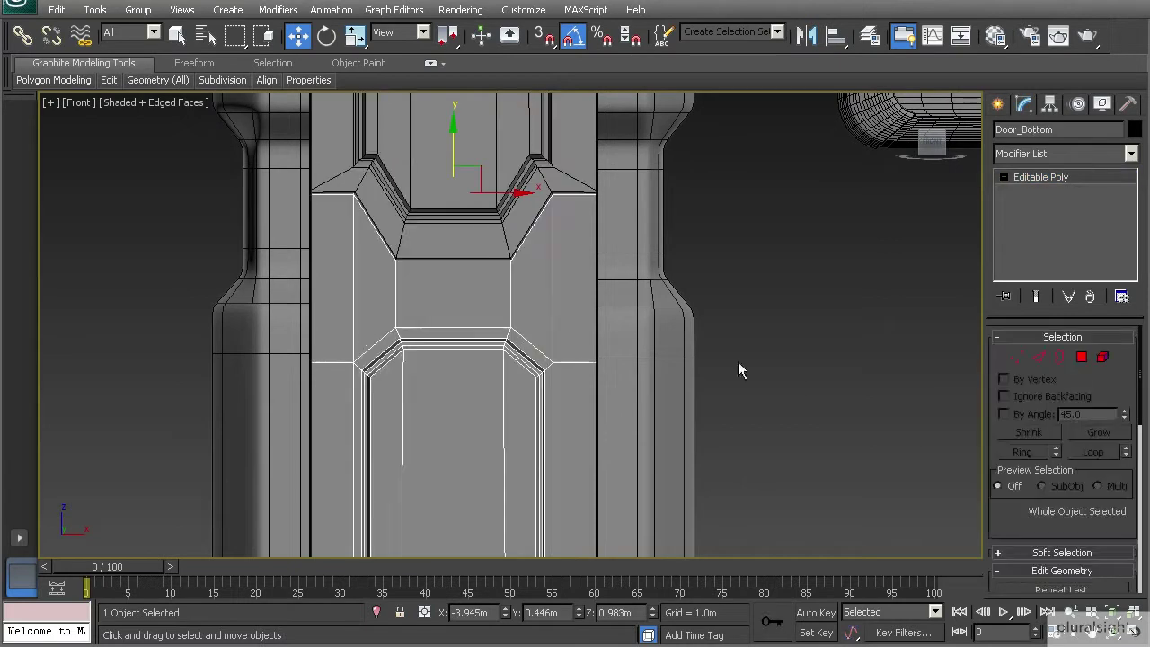
{"action": "key", "text": "1"}
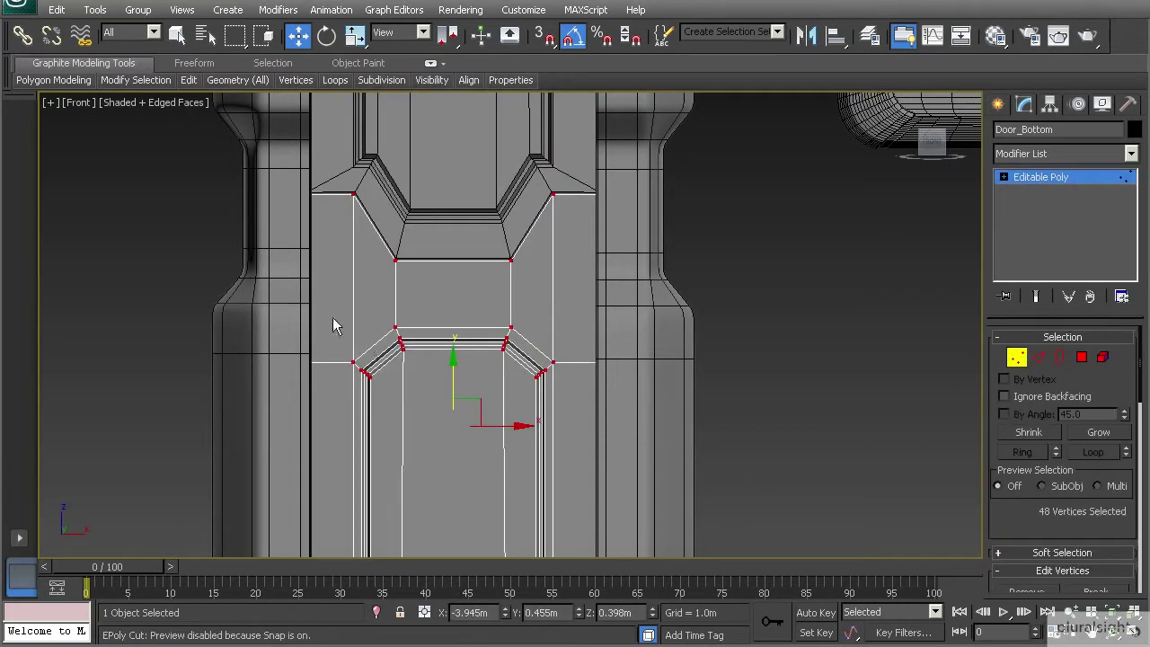
- Select the vertices along the upper border of Door_Bottom's recessed panel, including both angled corners, and move them down slightly
{"action": "scroll", "coordinate": [395, 377], "scroll_direction": "down", "scroll_amount": 4}
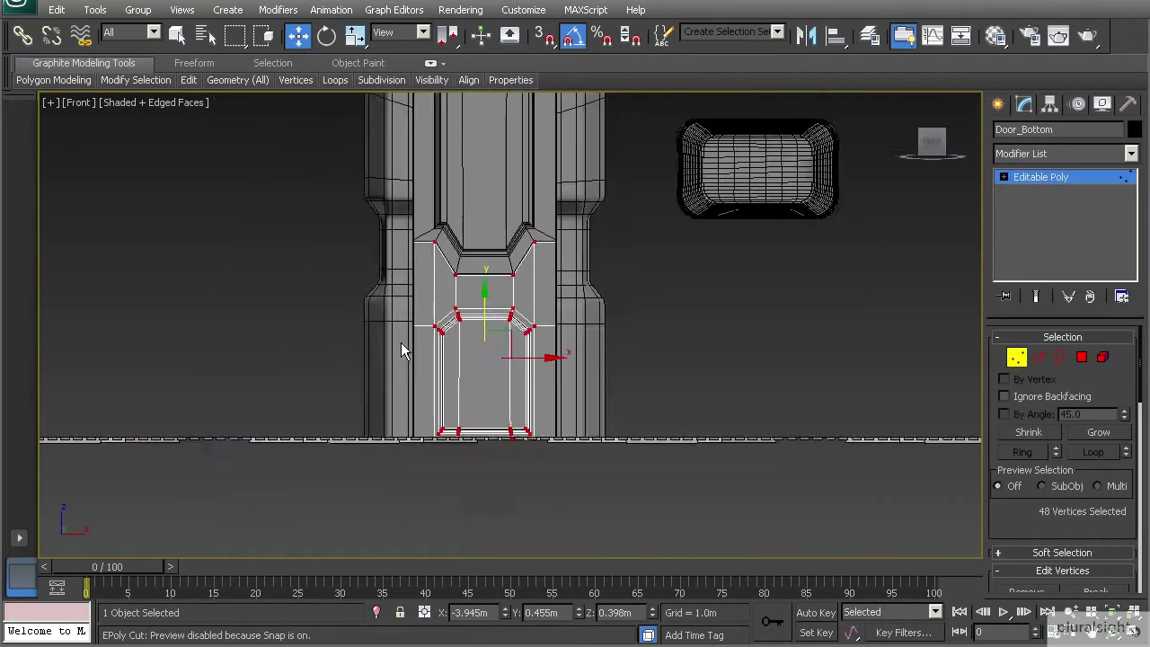
{"action": "scroll", "coordinate": [419, 350], "scroll_direction": "up", "scroll_amount": 1}
{"action": "scroll", "coordinate": [419, 352], "scroll_direction": "up", "scroll_amount": 2}
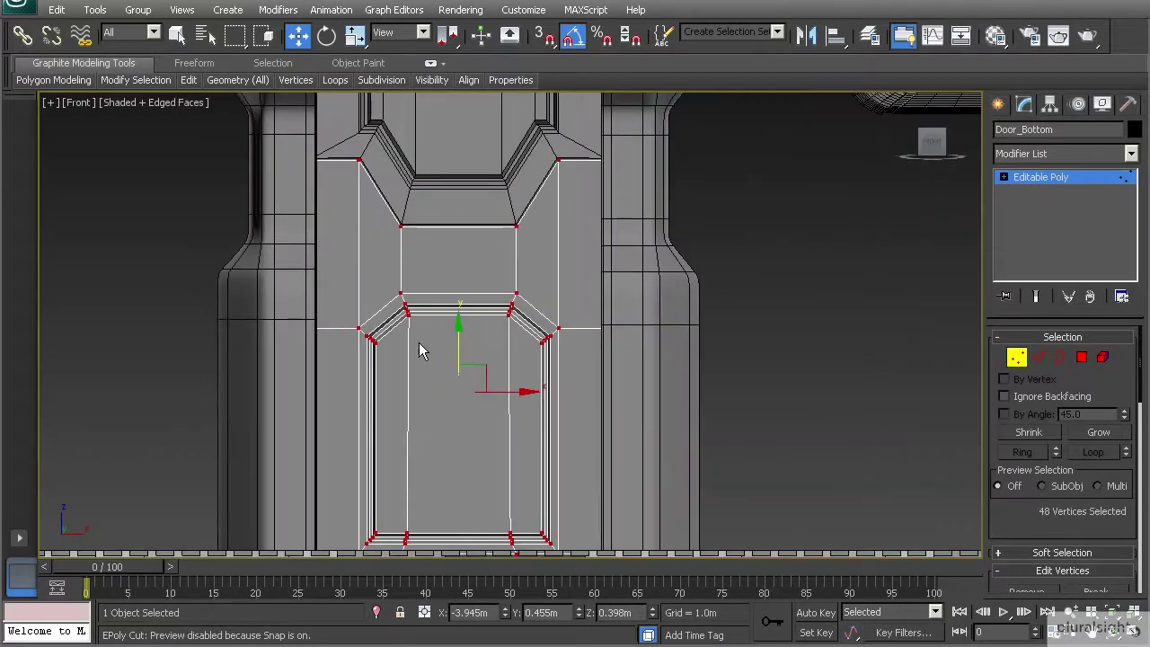
{"action": "middle_click_drag", "start_coordinate": [358, 312], "coordinate": [354, 302]}
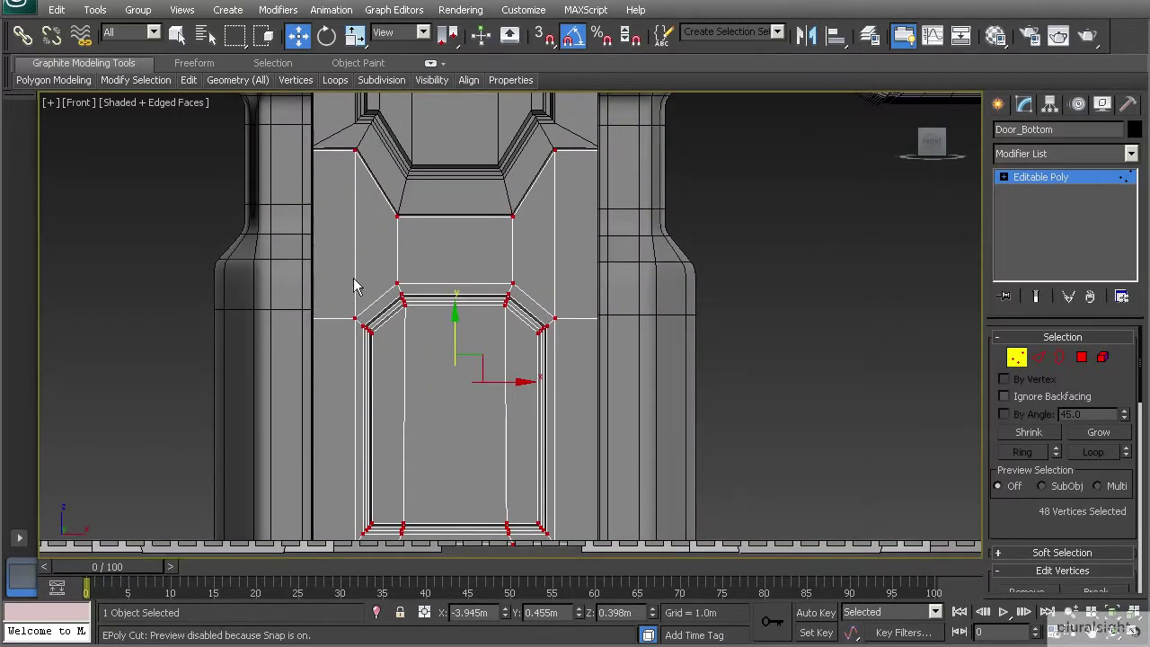
{"action": "left_click_drag", "start_coordinate": [626, 363], "coordinate": [629, 364]}
{"action": "left_click_drag", "start_coordinate": [216, 288], "coordinate": [495, 350]}
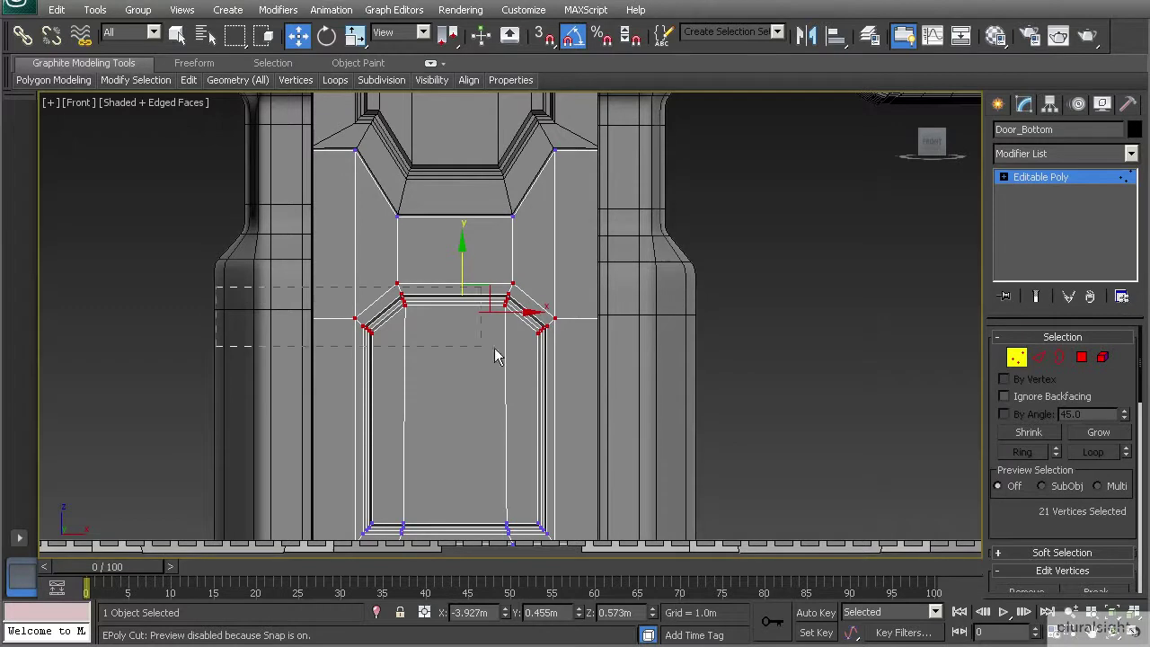
{"action": "left_click_drag", "start_coordinate": [680, 354], "coordinate": [680, 354]}
{"action": "left_click_drag", "start_coordinate": [358, 273], "coordinate": [721, 347], "text": "ctrl"}
{"action": "left_click_drag", "start_coordinate": [454, 268], "coordinate": [455, 271]}
- Raise the middle vertices of the recessed panel's upper border to about 0.655 m in Z, steepening the angled corners
{"action": "left_click_drag", "start_coordinate": [365, 268], "coordinate": [522, 325]}
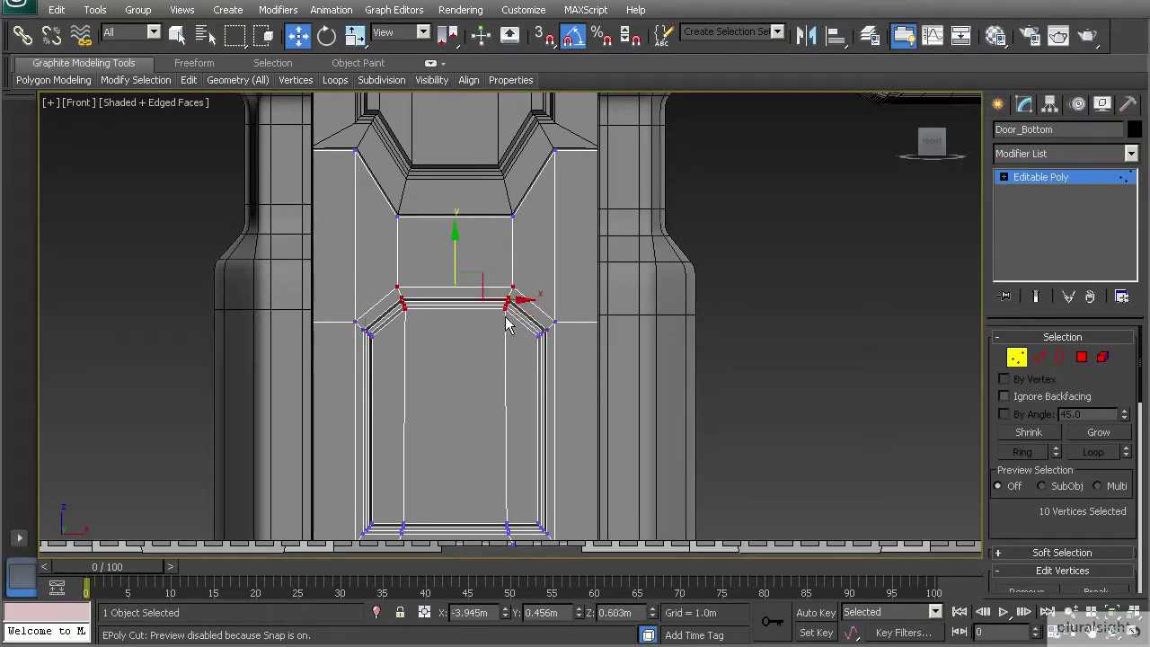
{"action": "left_click_drag", "start_coordinate": [453, 264], "coordinate": [448, 243]}
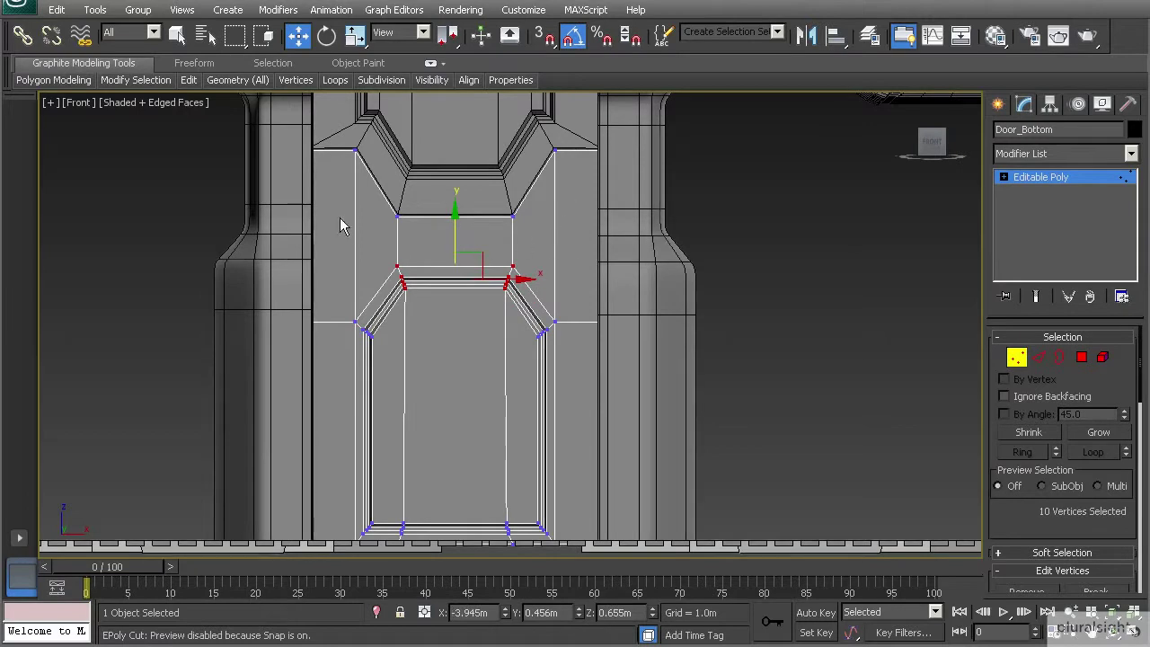
{"action": "mouse_move", "coordinate": [389, 254]}
{"action": "middle_mouse_down"}
{"action": "mouse_move", "coordinate": [382, 286]}
{"action": "mouse_move", "coordinate": [387, 270]}
{"action": "middle_mouse_up"}
{"action": "scroll", "coordinate": [382, 287], "scroll_direction": "up", "scroll_amount": 2}
{"action": "scroll", "coordinate": [388, 278], "scroll_direction": "down", "scroll_amount": 2}
{"action": "scroll", "coordinate": [406, 360], "scroll_direction": "down", "scroll_amount": 2}
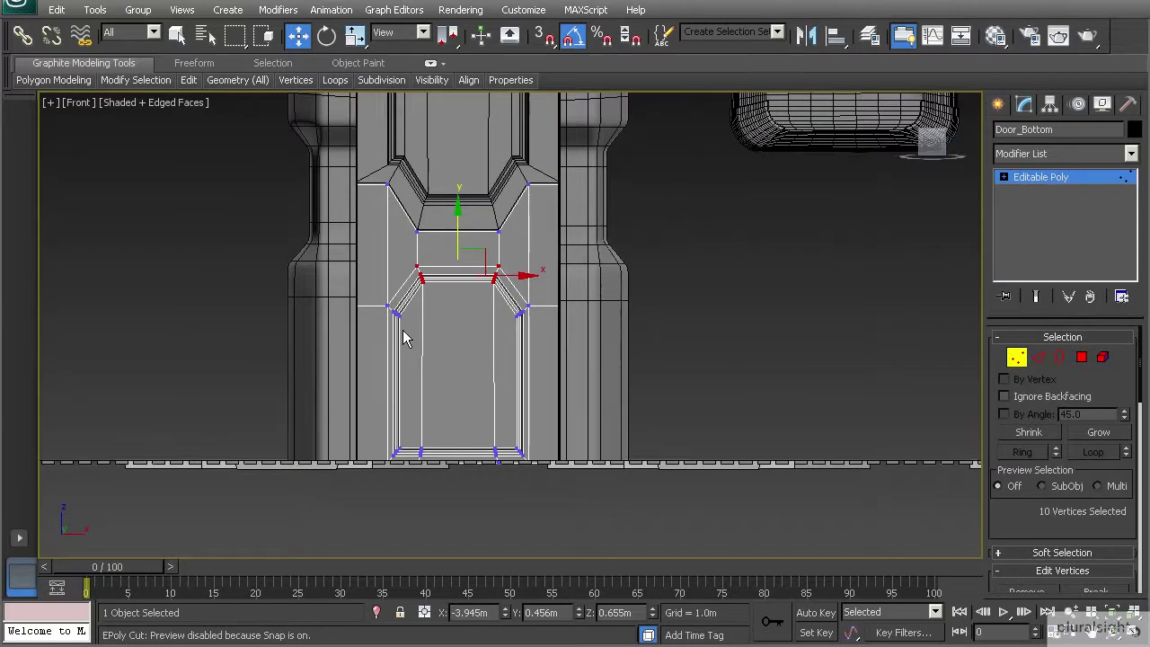
- Draw a circle spline of about 0.096 m radius on Door_Bottom's vertical edge, to the right of the central block
{"action": "left_click", "coordinate": [1010, 359]}
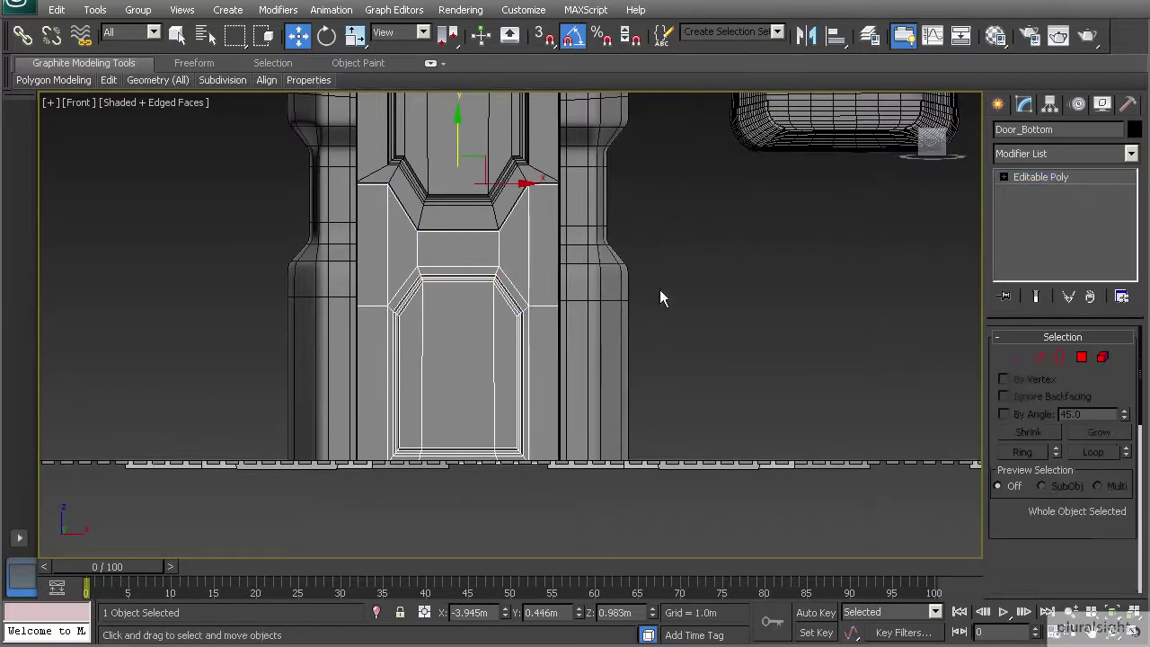
{"action": "scroll", "coordinate": [628, 332], "scroll_direction": "up", "scroll_amount": 2}
{"action": "middle_click_drag", "start_coordinate": [583, 274], "coordinate": [559, 334]}
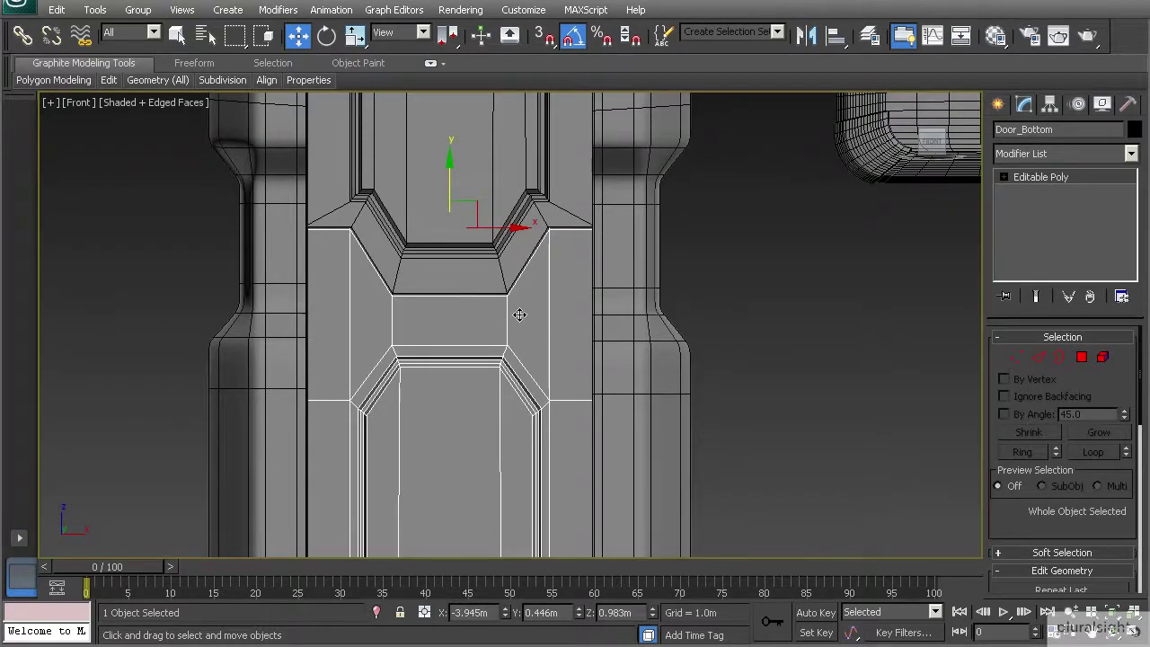
{"action": "scroll", "coordinate": [521, 314], "scroll_direction": "up", "scroll_amount": 2}
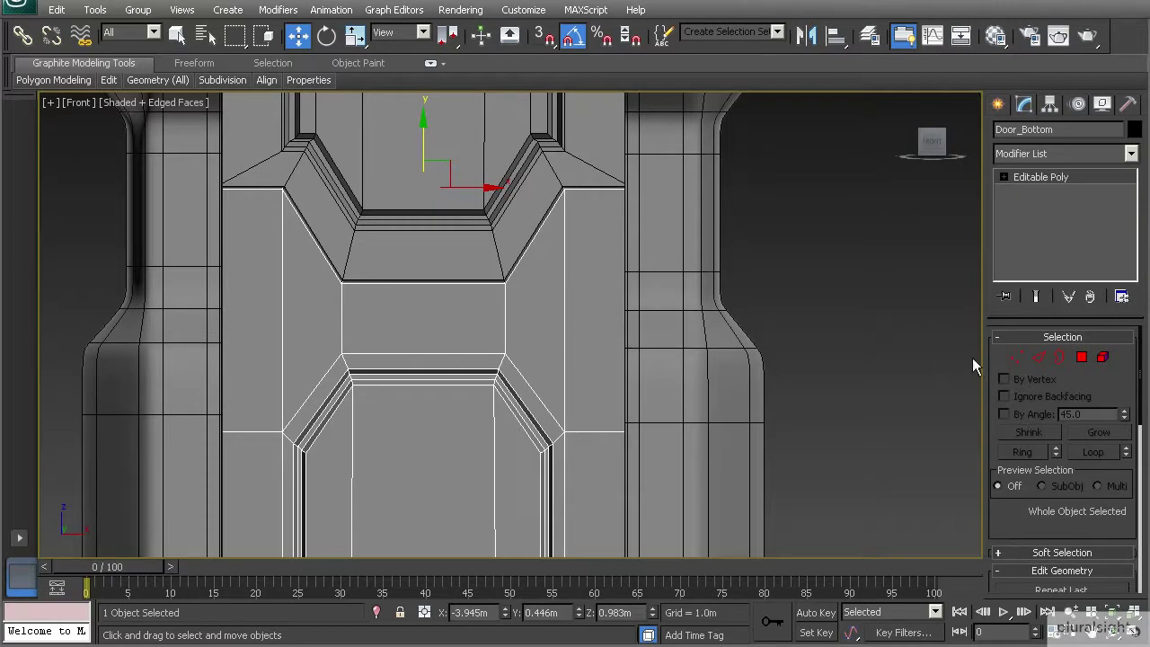
{"action": "left_click", "coordinate": [1018, 358]}
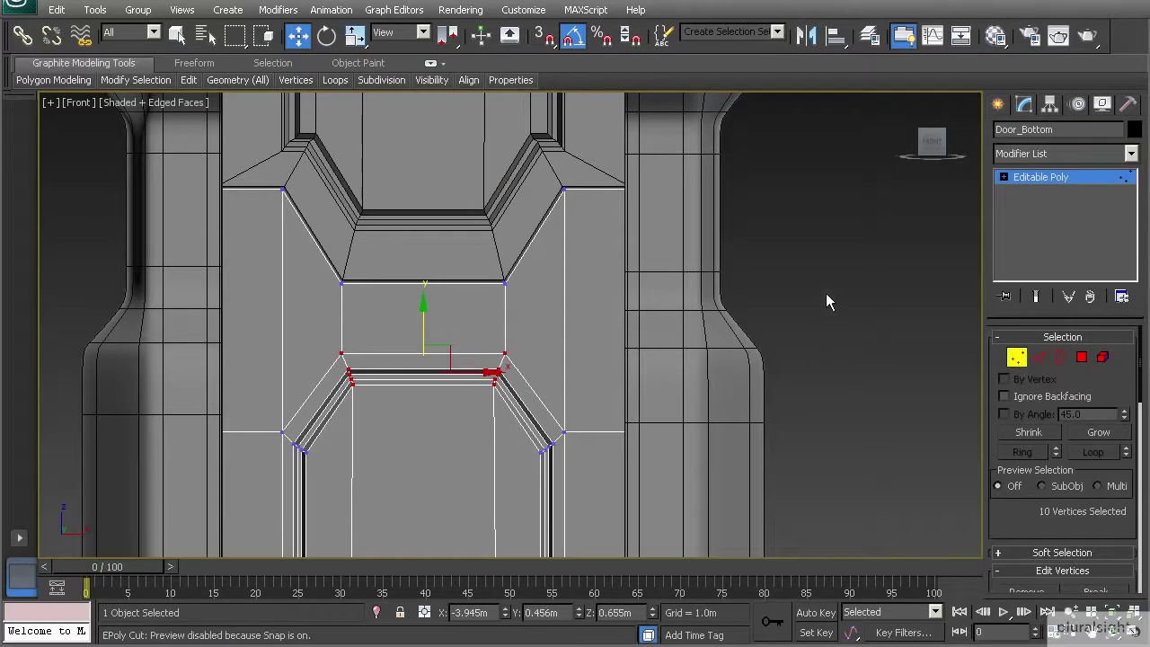
{"action": "left_click", "coordinate": [996, 105]}
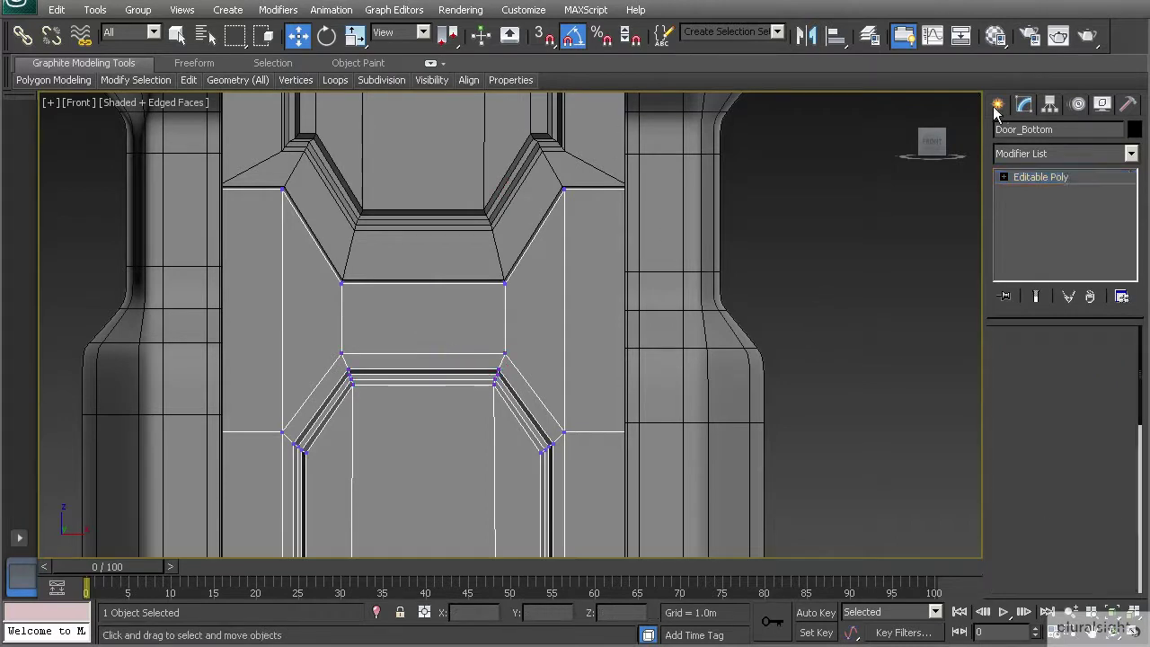
{"action": "left_click", "coordinate": [1005, 133]}
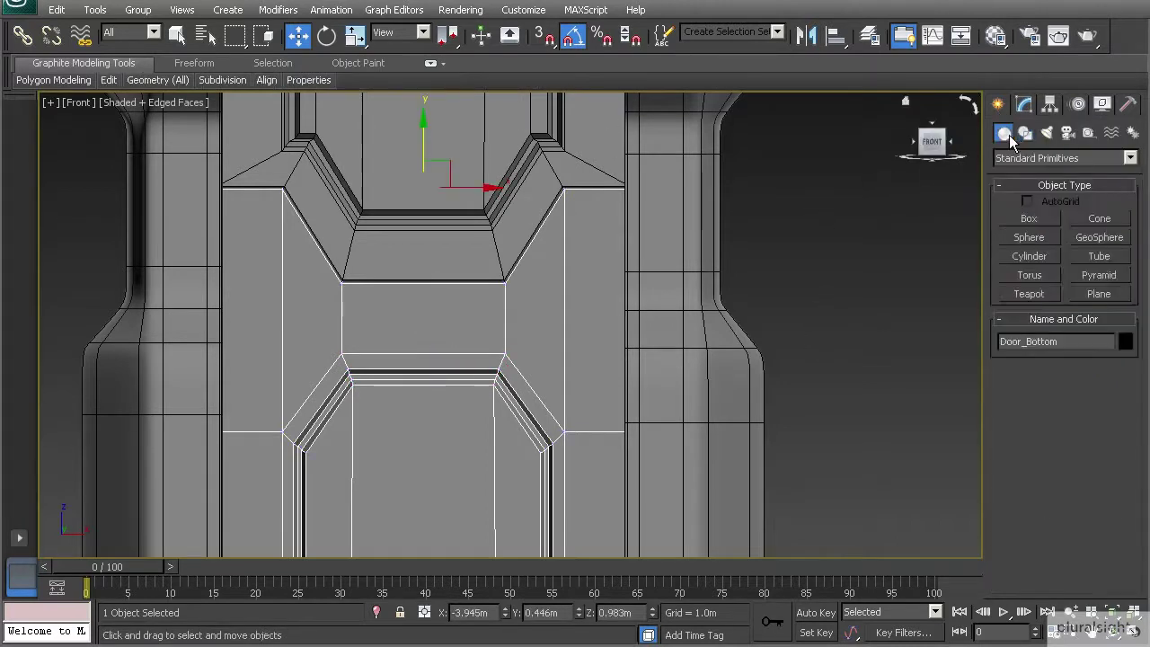
{"action": "left_click", "coordinate": [1024, 133]}
{"action": "left_click", "coordinate": [1026, 160]}
{"action": "left_click", "coordinate": [1024, 175]}
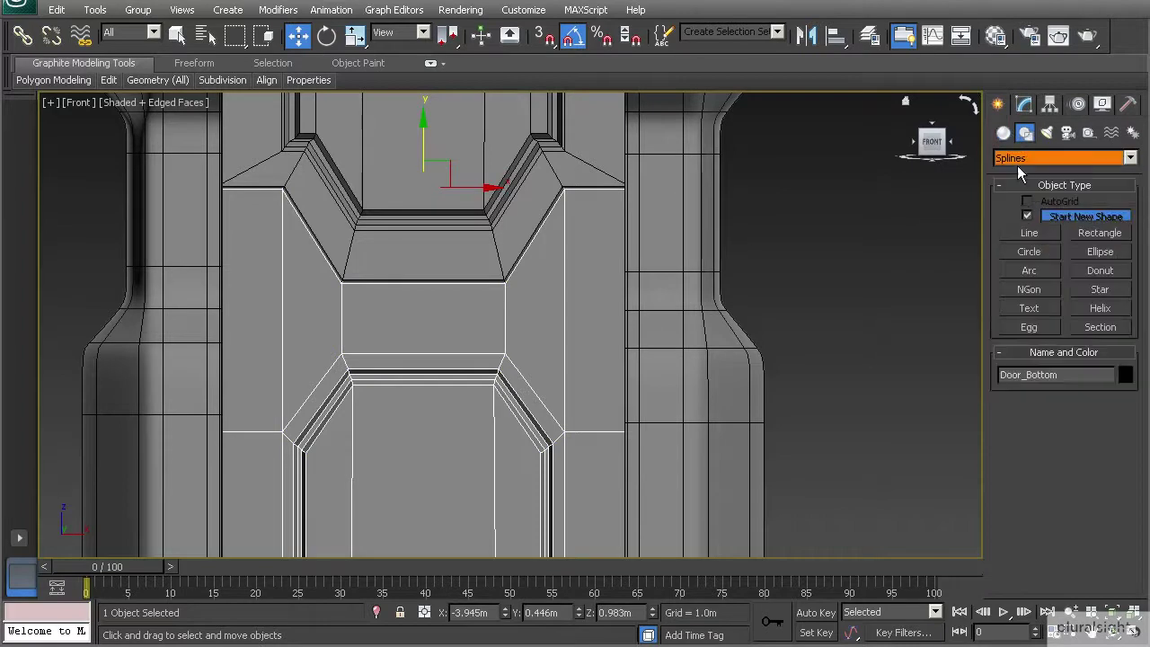
{"action": "left_click", "coordinate": [1030, 252]}
{"action": "left_click_drag", "start_coordinate": [563, 313], "coordinate": [556, 260]}
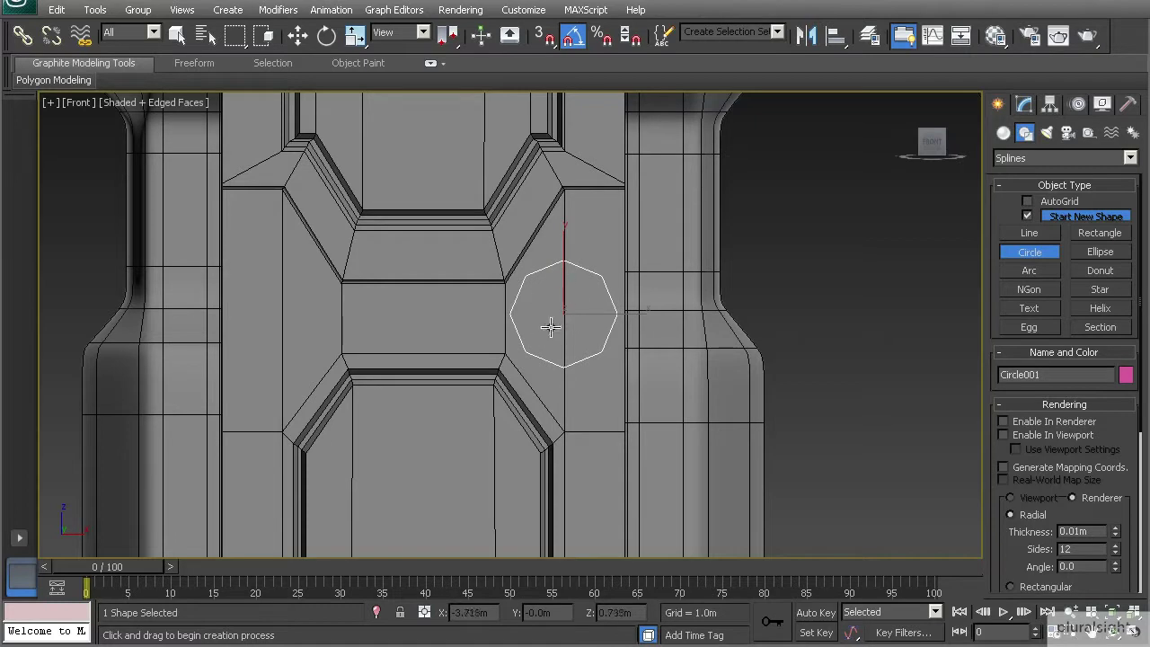
- Try 6 interpolation steps on the circle, and return the value to 1
{"action": "left_click", "coordinate": [1039, 405]}
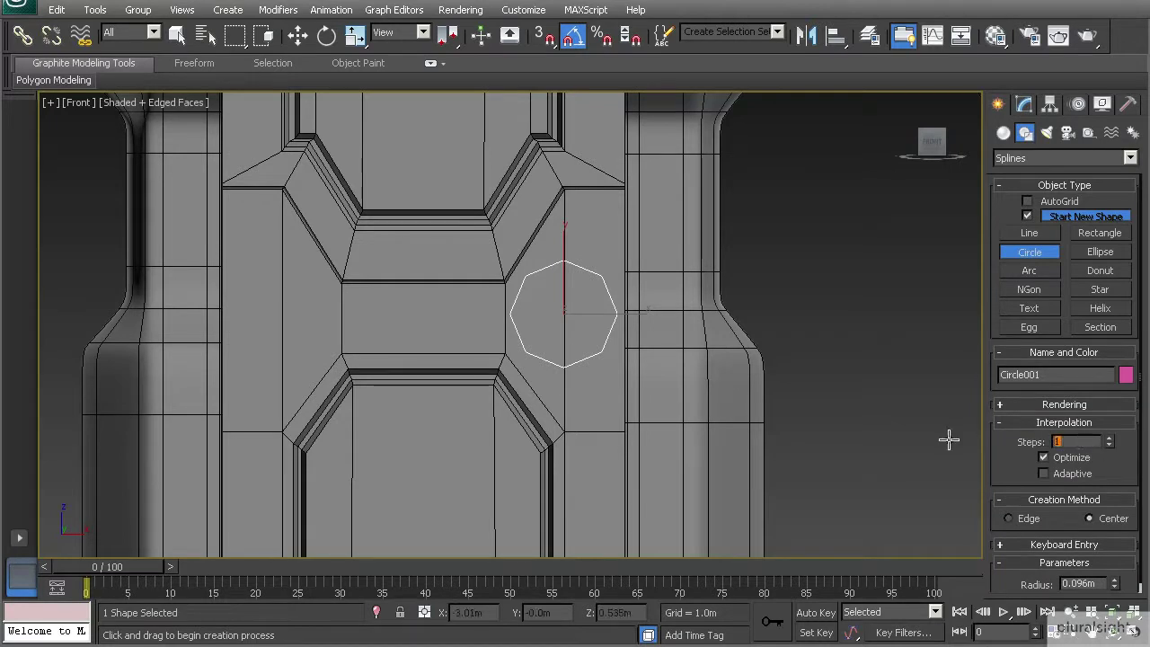
{"action": "key", "text": "Return"}
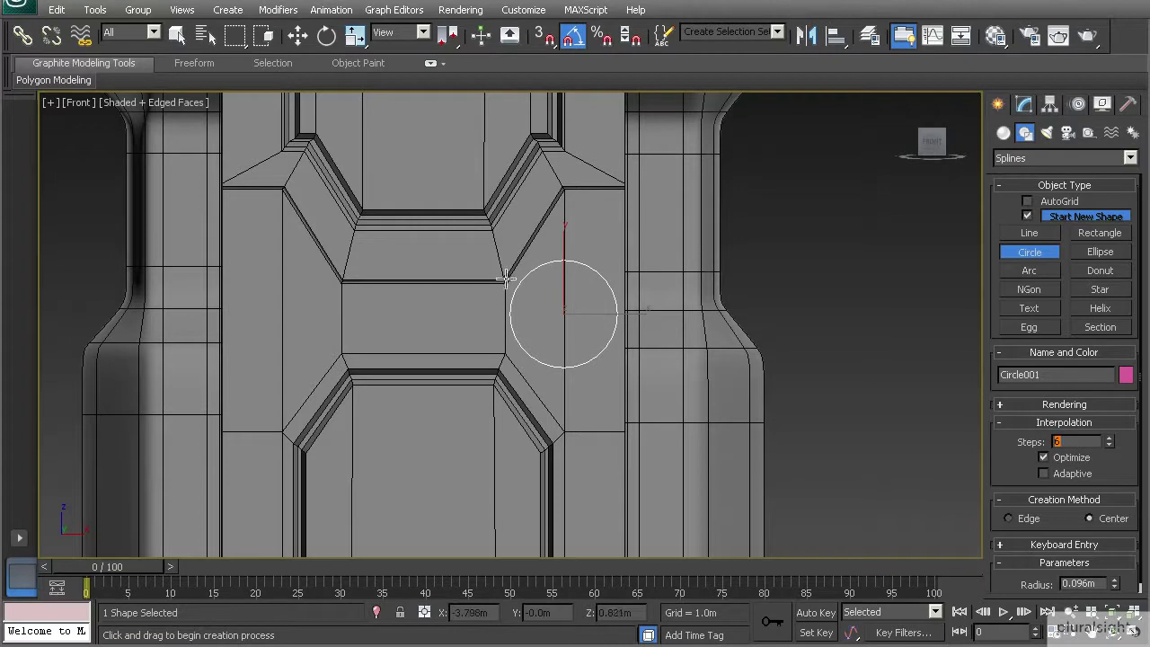
{"action": "scroll", "coordinate": [527, 283], "scroll_direction": "up", "scroll_amount": 2}
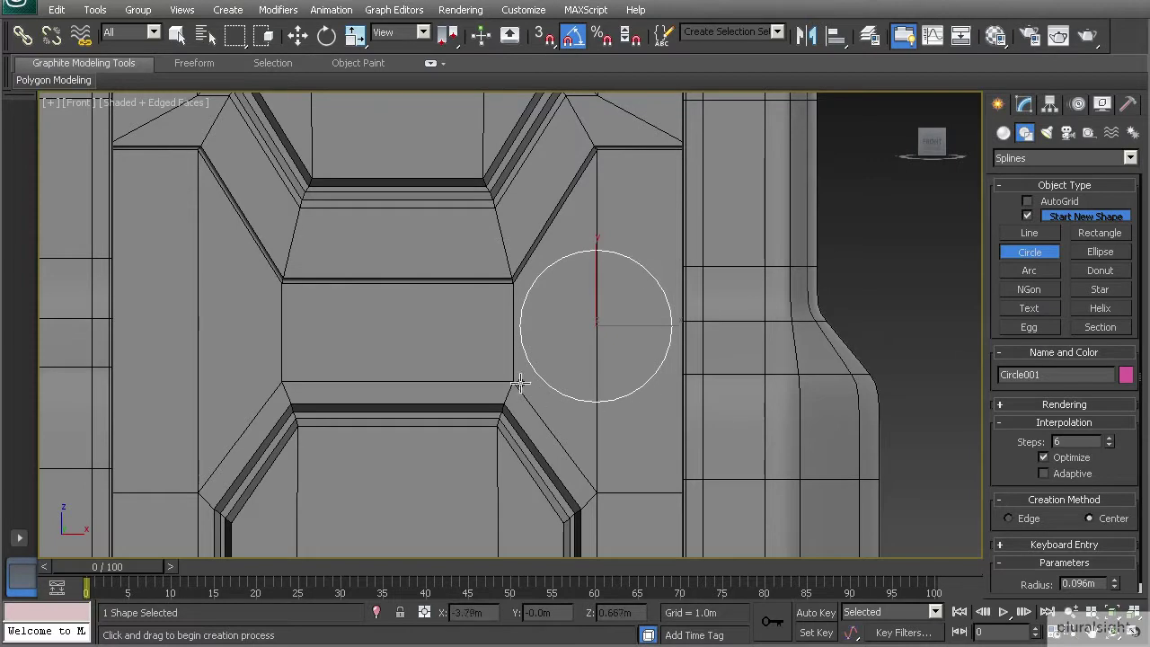
{"action": "left_click_drag", "start_coordinate": [1109, 449], "coordinate": [1110, 460]}
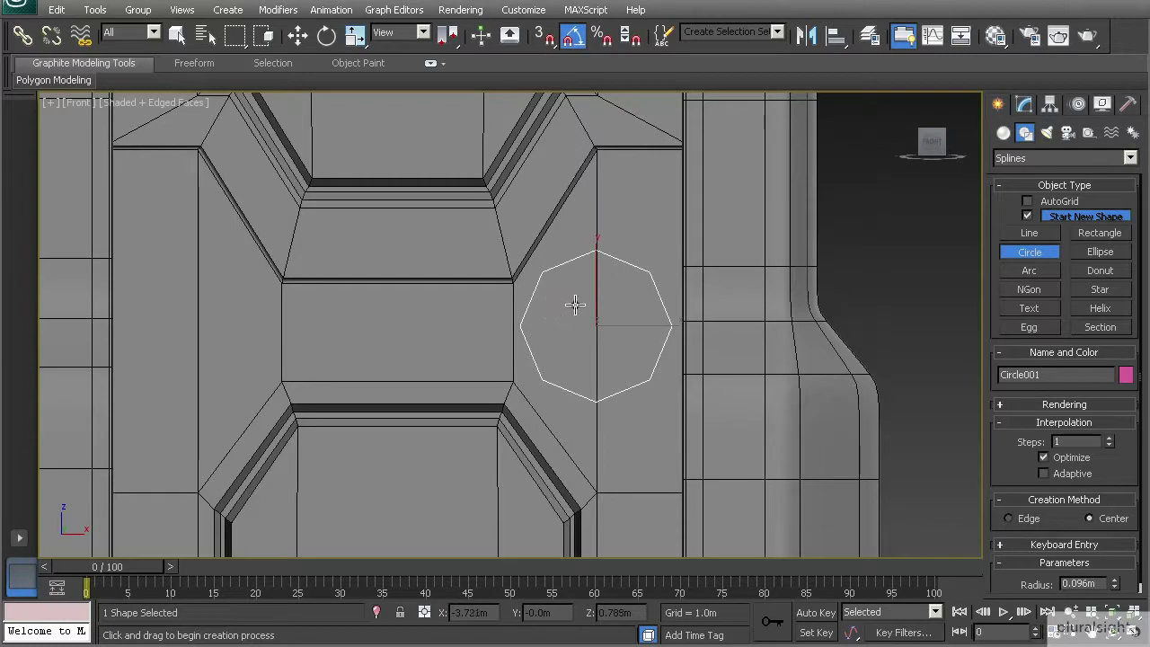
- Finish circle creation, select Door_Bottom and turn on 3D snapping with only Vertex as the snap target
{"action": "left_click", "coordinate": [1025, 252]}
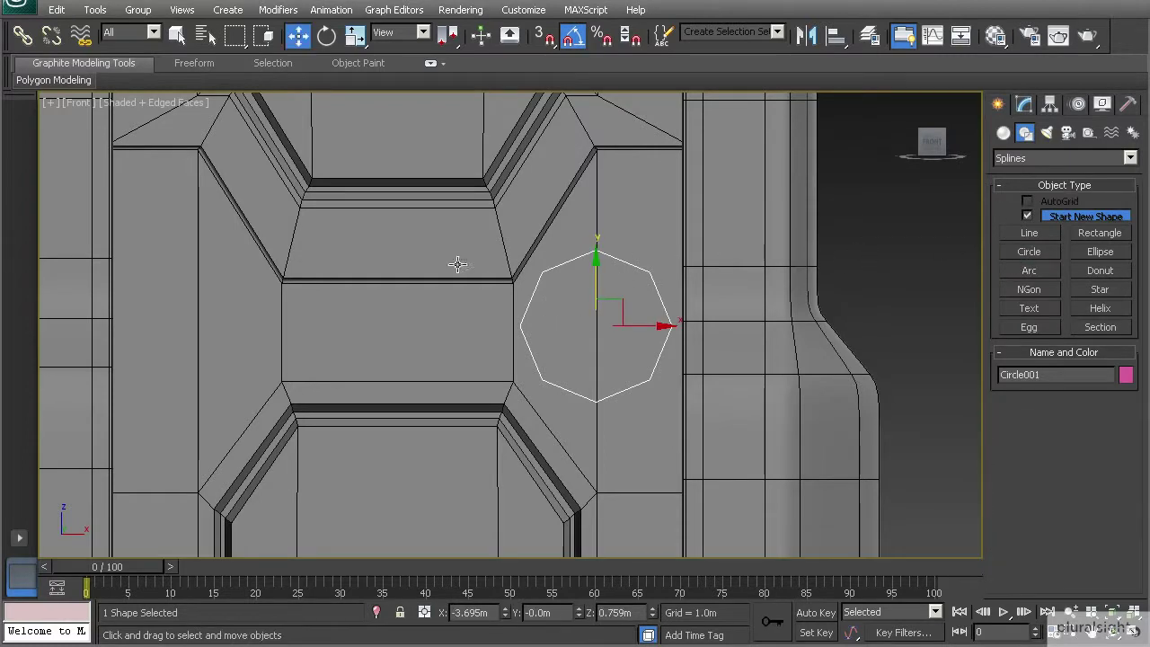
{"action": "left_click", "coordinate": [449, 322]}
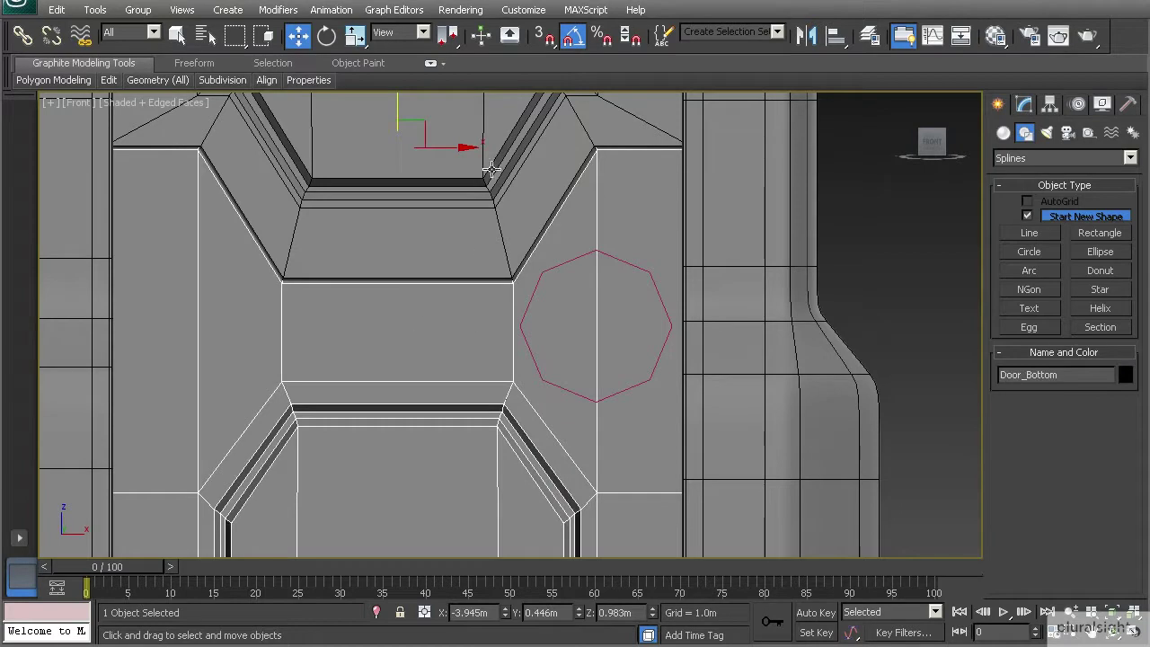
{"action": "left_click", "coordinate": [545, 38]}
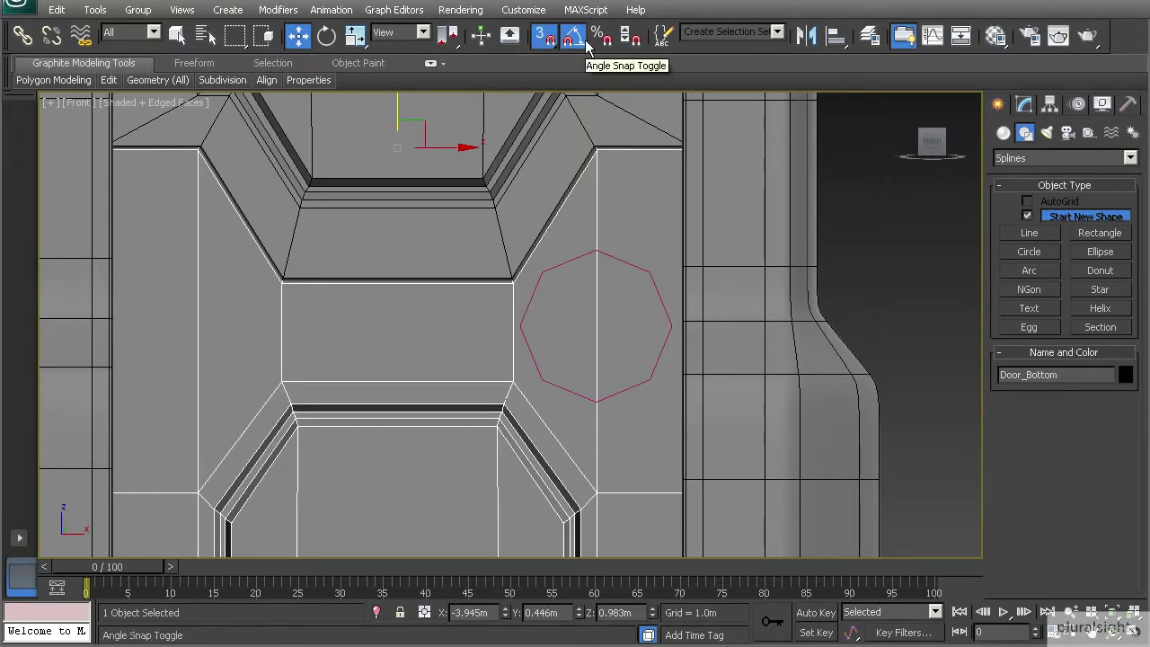
{"action": "right_click", "coordinate": [545, 41]}
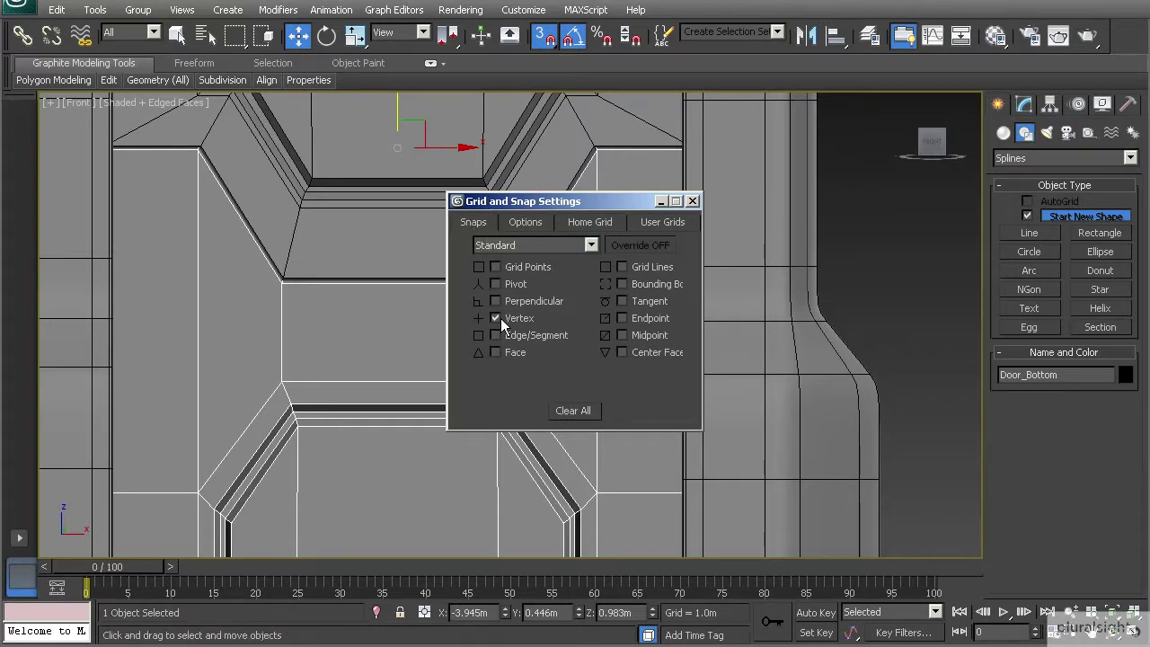
{"action": "left_click", "coordinate": [693, 201]}
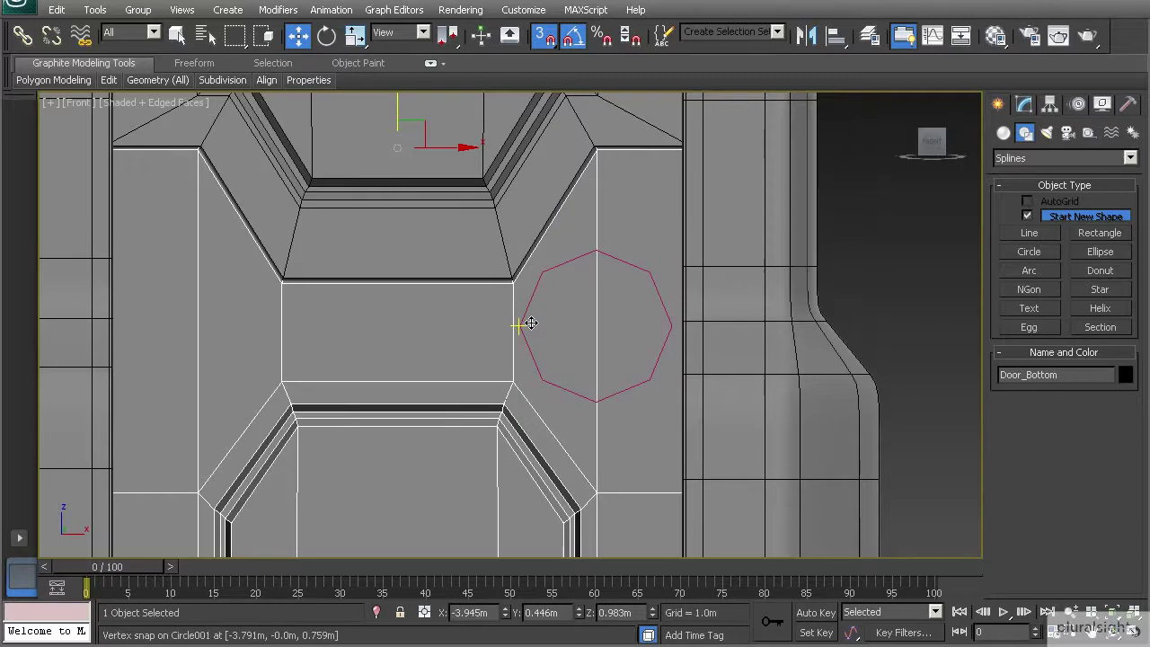
- Cut an octagon into Door_Bottom's front face in vertex mode, snapping each cut point to the circle's eight vertices
{"action": "key", "text": "1"}
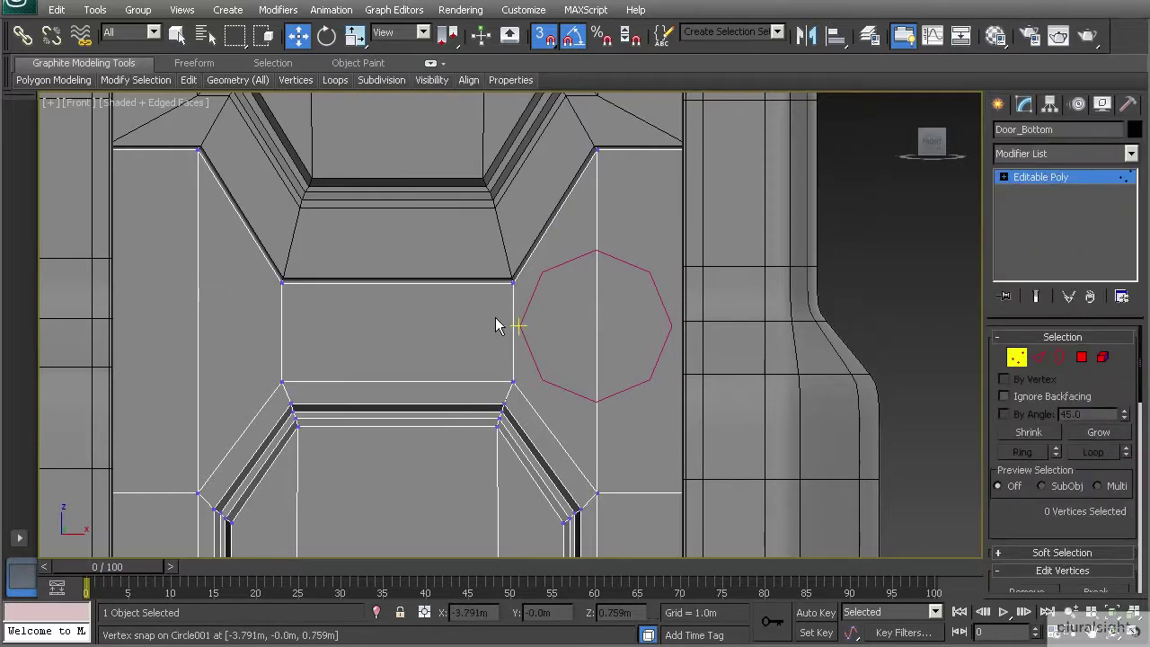
{"action": "right_click", "coordinate": [493, 313]}
{"action": "left_click", "coordinate": [482, 161]}
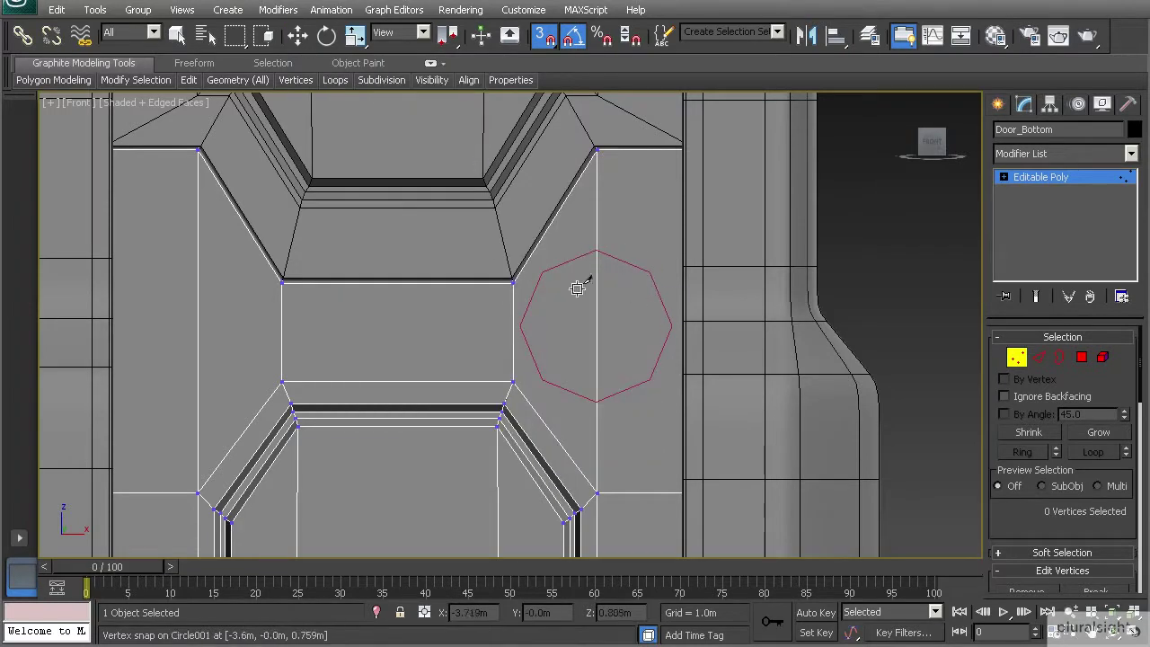
{"action": "left_click", "coordinate": [520, 327]}
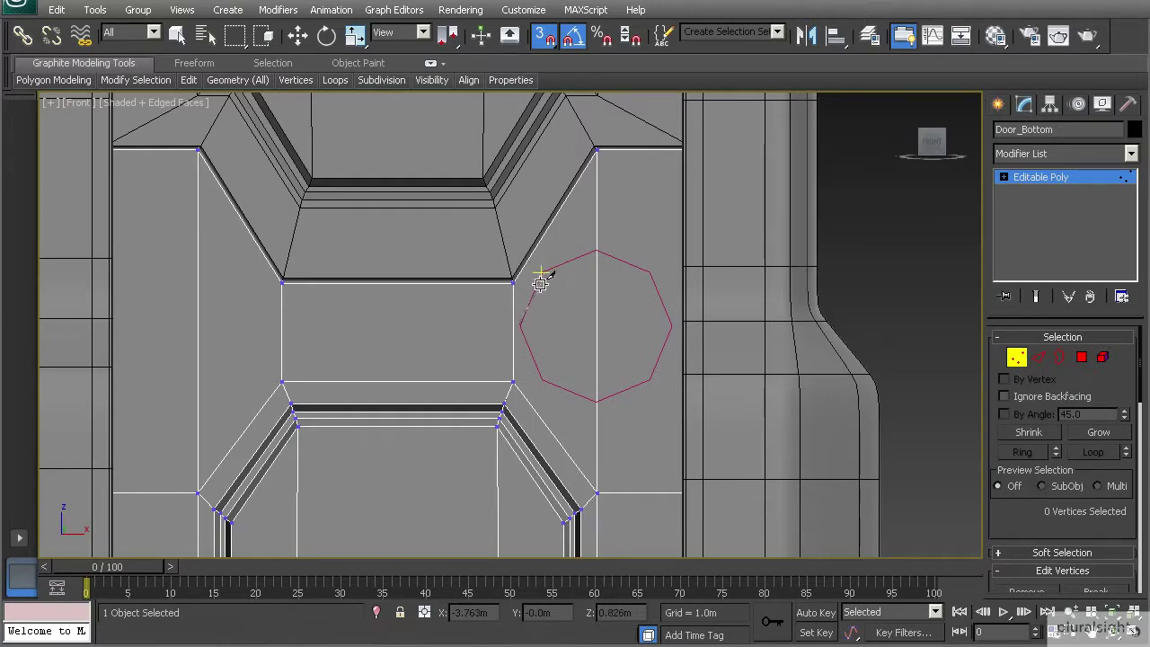
{"action": "left_click", "coordinate": [541, 271]}
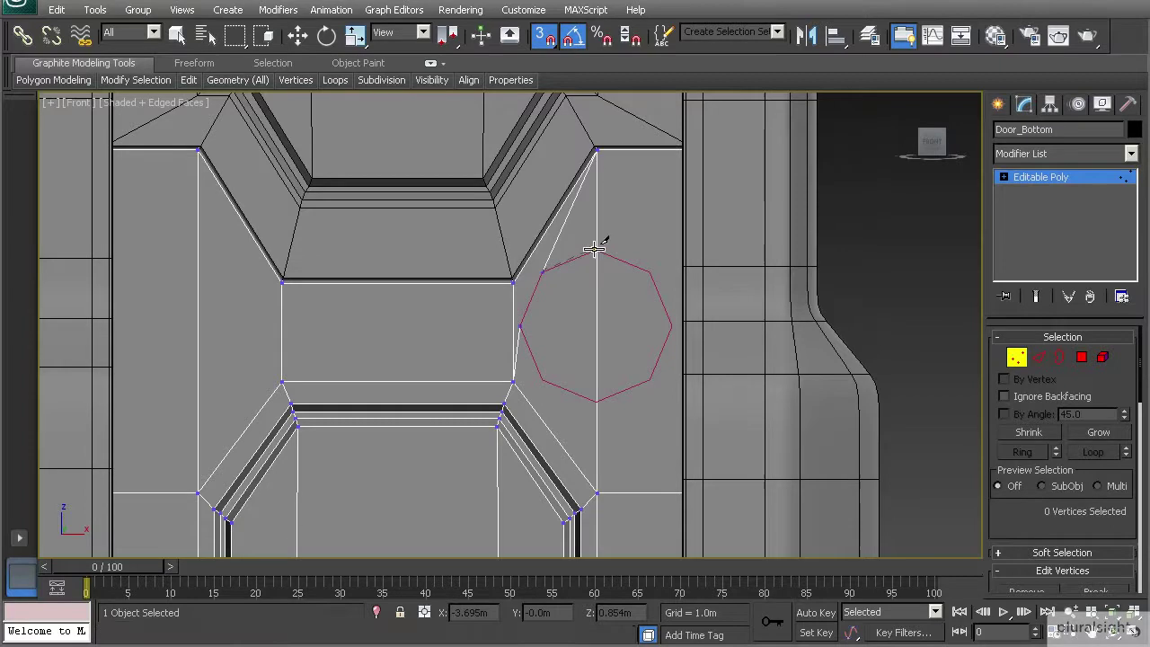
{"action": "left_click", "coordinate": [597, 251]}
{"action": "left_click", "coordinate": [650, 272]}
{"action": "left_click", "coordinate": [672, 325]}
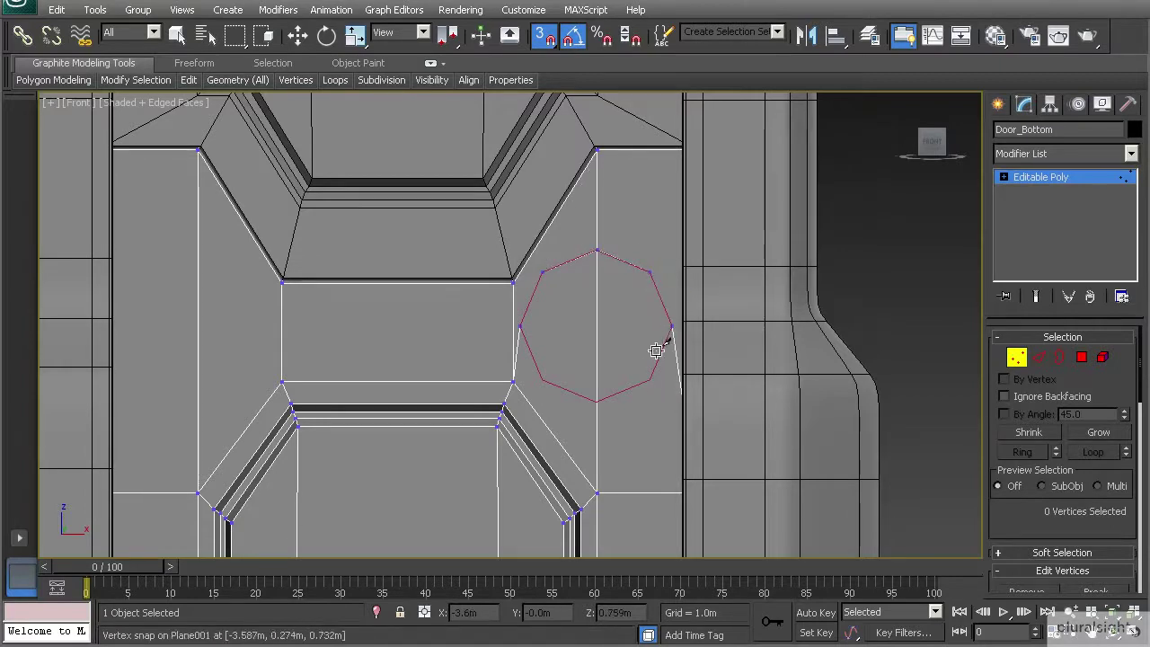
{"action": "left_click", "coordinate": [649, 380]}
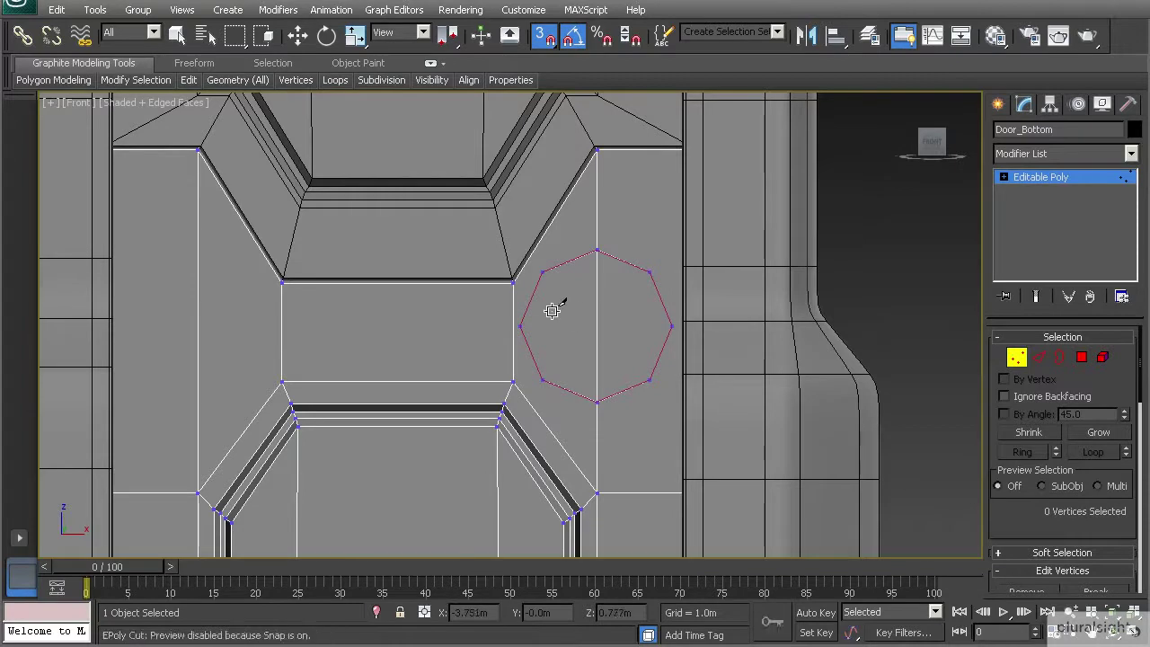
{"action": "key", "text": "w"}
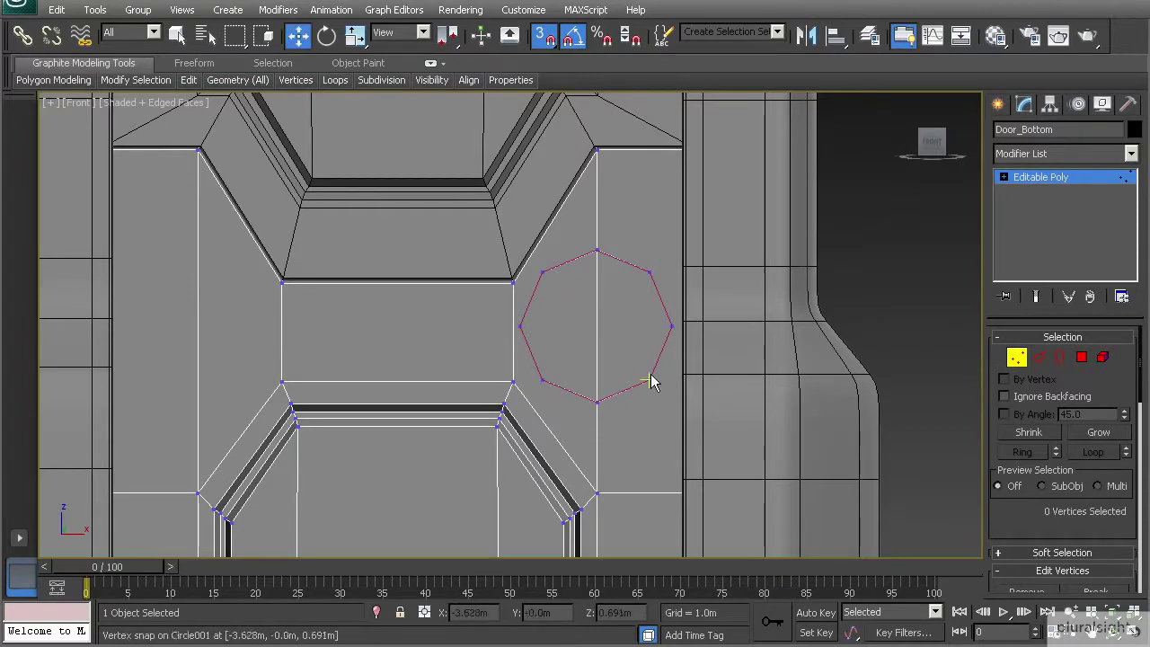
- Switch to the perspective view, leave vertex editing and delete the guide circle
{"action": "key", "text": "p"}
{"action": "middle_click_drag", "start_coordinate": [467, 344], "coordinate": [532, 345], "text": "alt"}
{"action": "left_click", "coordinate": [1017, 359]}
{"action": "left_click", "coordinate": [786, 331]}
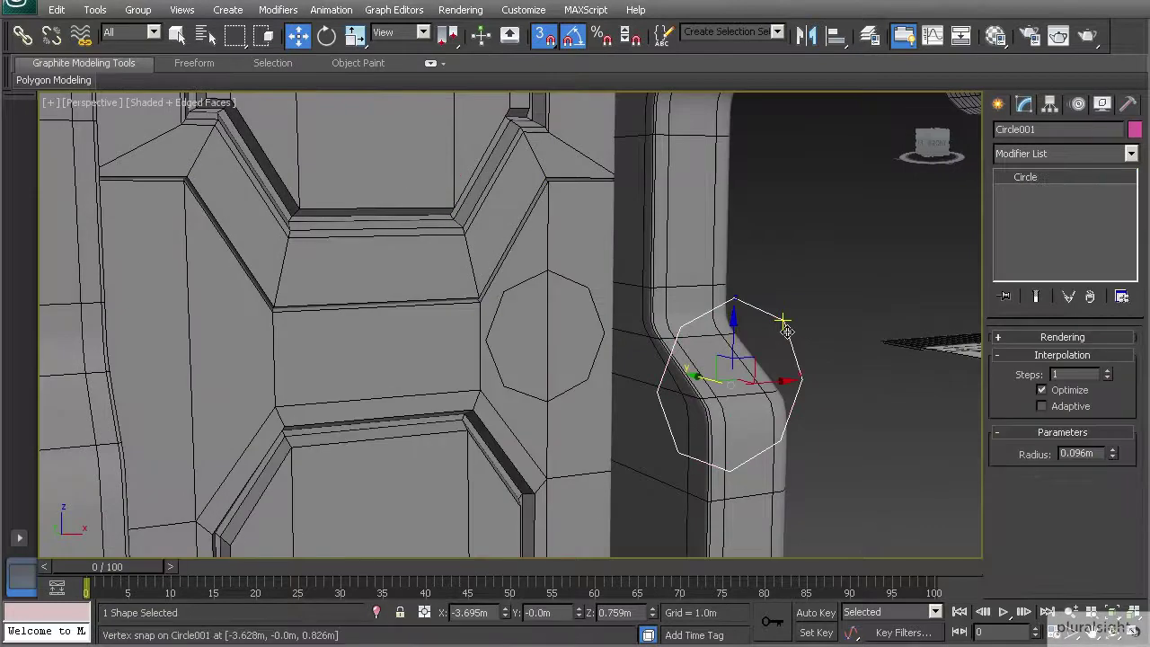
{"action": "key", "text": "Delete"}
- Cut a horizontal edge on Door_Bottom from the octagon's left vertex across the central block to its far edge
{"action": "middle_click_drag", "start_coordinate": [538, 339], "coordinate": [509, 360]}
{"action": "left_click", "coordinate": [539, 341]}
{"action": "scroll", "coordinate": [530, 359], "scroll_direction": "up", "scroll_amount": 2}
{"action": "key", "text": "4"}
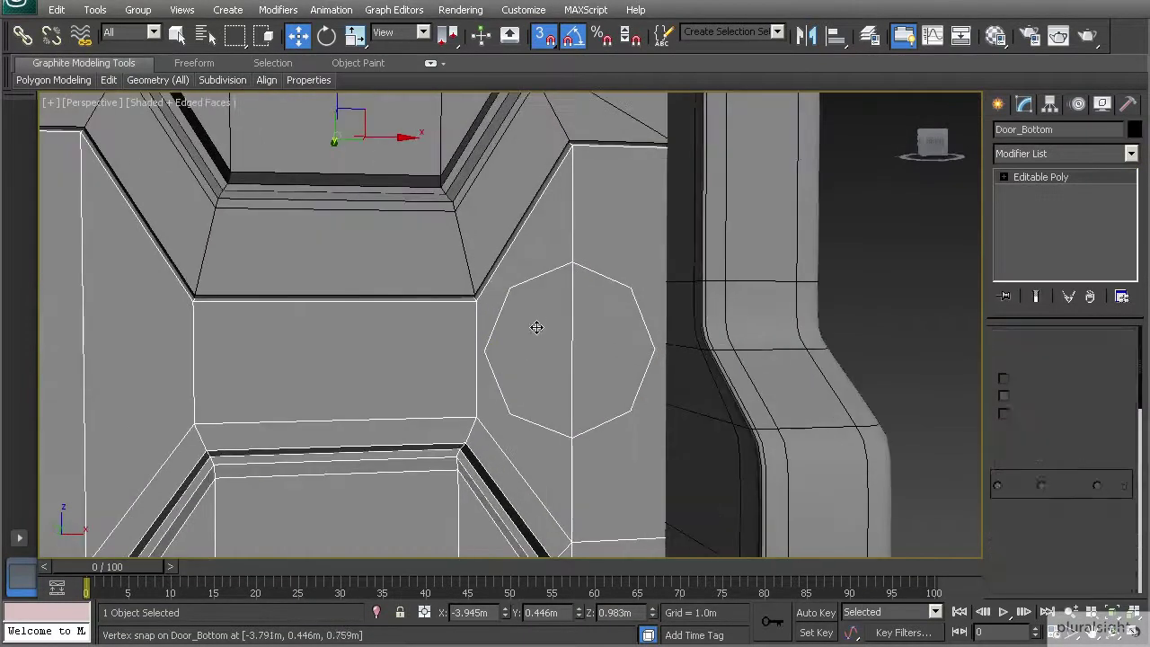
{"action": "key", "text": "1"}
{"action": "right_click", "coordinate": [521, 300]}
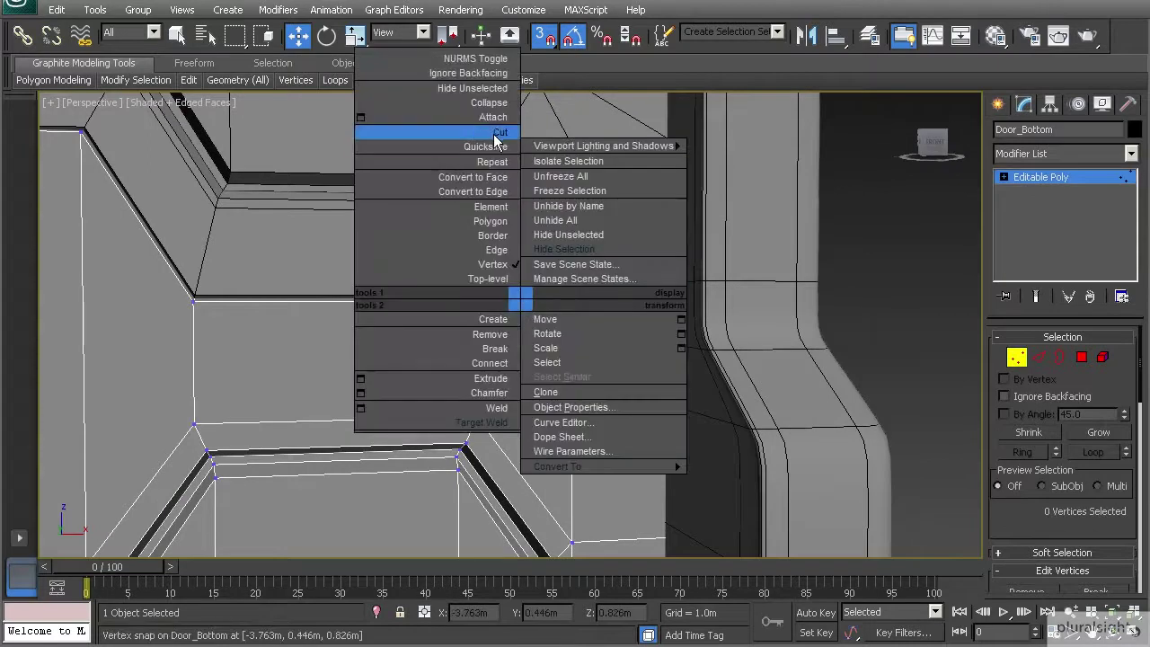
{"action": "left_click", "coordinate": [496, 133]}
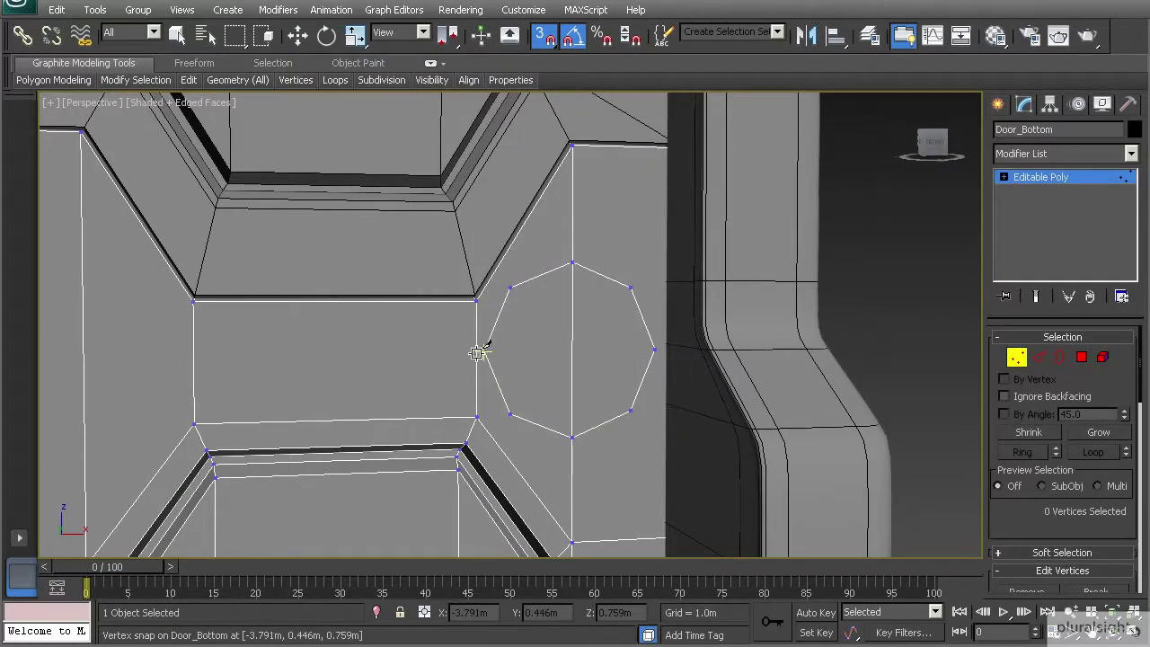
{"action": "left_click", "coordinate": [194, 357]}
{"action": "right_click", "coordinate": [194, 357]}
- Cut an edge between the octagon's upper-left vertex and the central block's upper-right corner
{"action": "middle_click_drag", "start_coordinate": [478, 350], "coordinate": [488, 322], "text": "alt"}
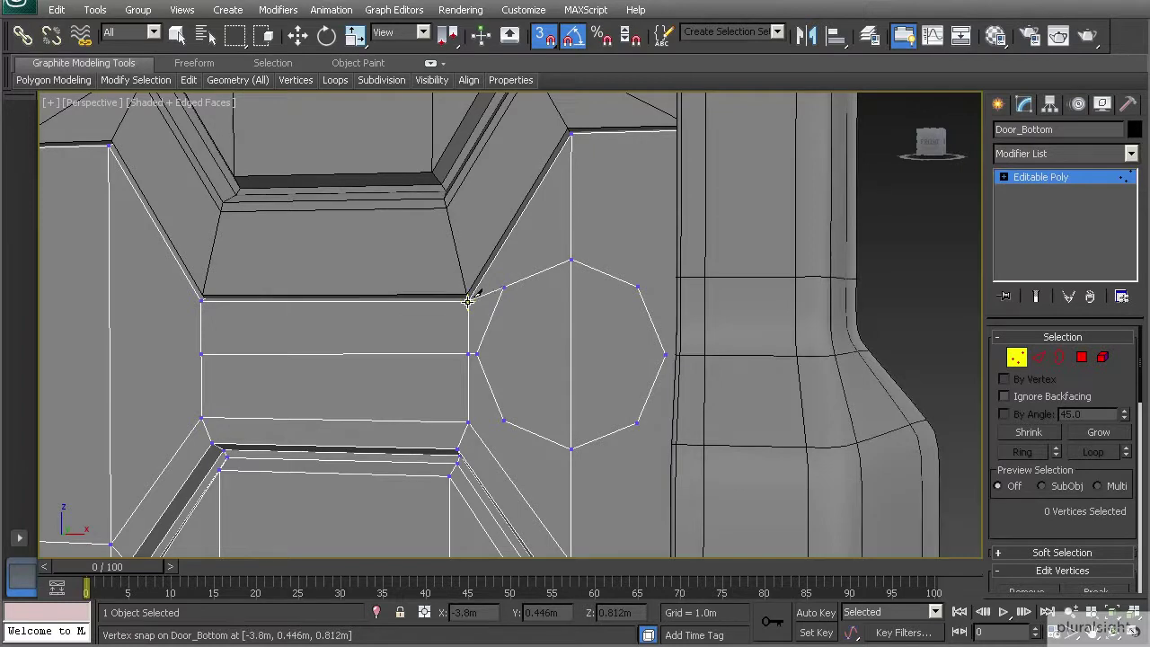
{"action": "left_click", "coordinate": [515, 284]}
{"action": "key", "text": "w"}
- In wireframe display, cut edges from the octagon's upper-right vertex to the panel's outer top corner and from its right vertex to the outer edge
{"action": "mouse_move", "coordinate": [619, 250]}
{"action": "middle_mouse_down", "text": "alt"}
{"action": "mouse_move", "coordinate": [654, 249]}
{"action": "mouse_move", "coordinate": [611, 278]}
{"action": "middle_mouse_up", "text": "alt"}
{"action": "key", "text": "F3"}
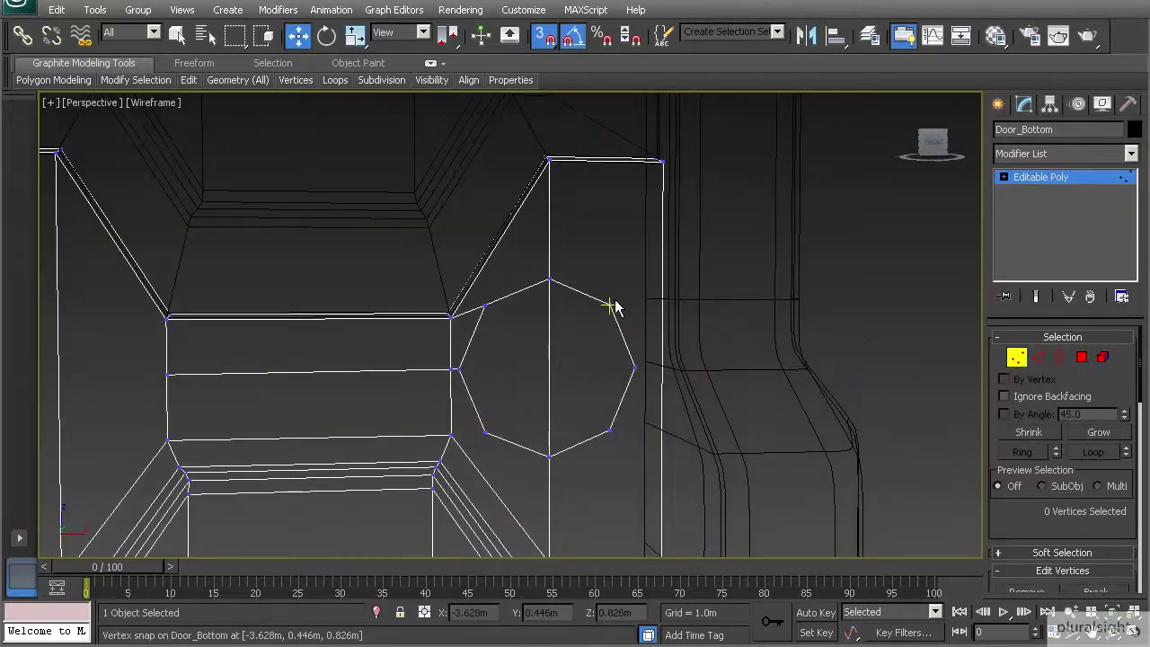
{"action": "right_click", "coordinate": [631, 252]}
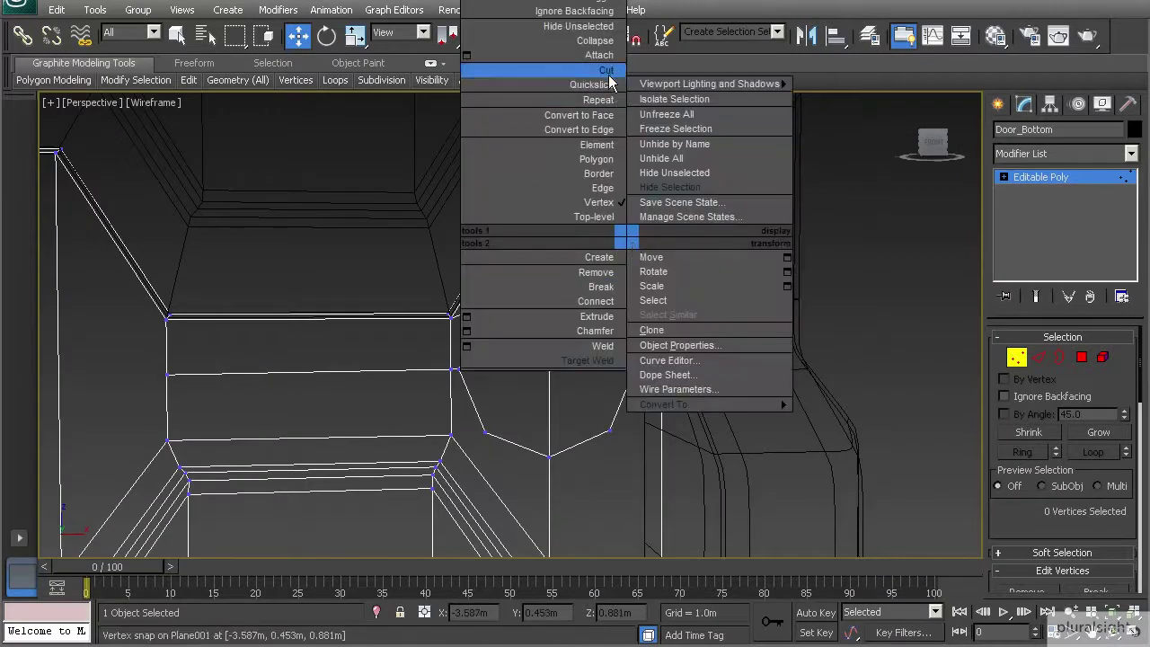
{"action": "left_click", "coordinate": [609, 76]}
{"action": "middle_click_drag", "start_coordinate": [590, 160], "coordinate": [598, 233], "text": "alt"}
{"action": "left_click", "coordinate": [606, 298]}
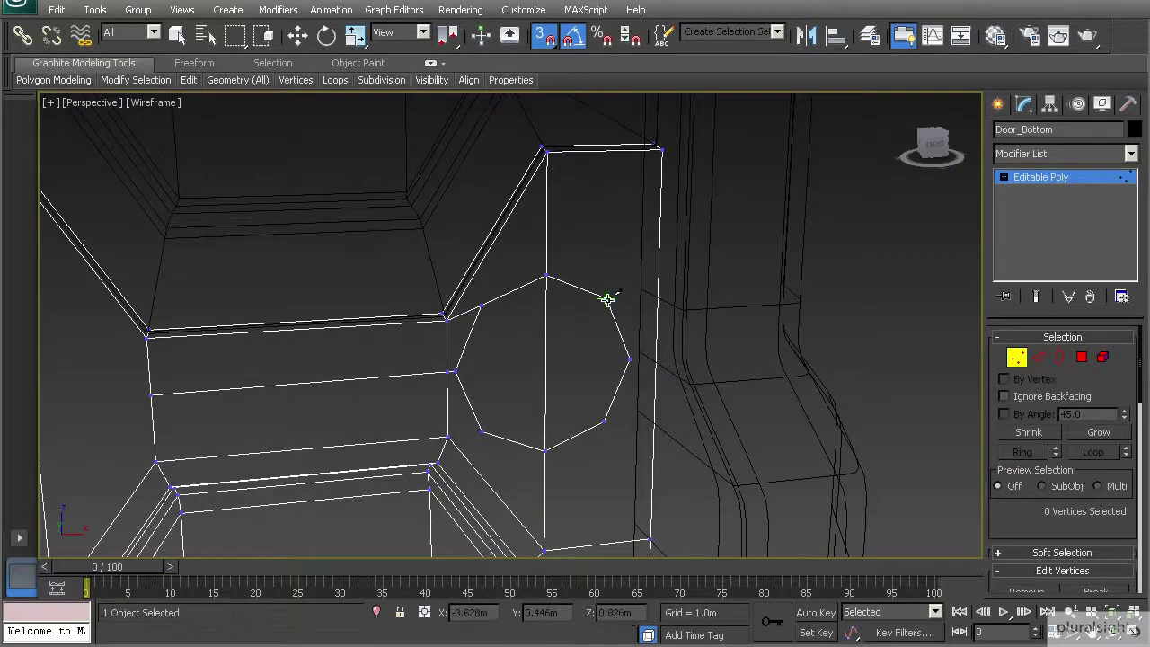
{"action": "left_click", "coordinate": [662, 149]}
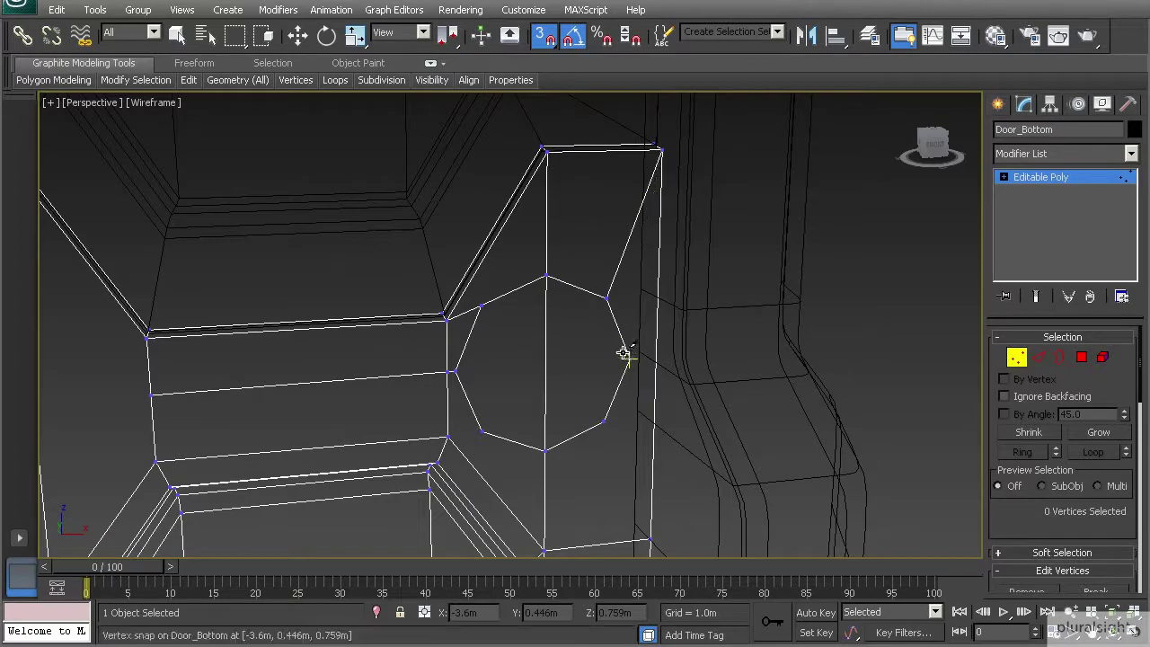
{"action": "left_click", "coordinate": [631, 359]}
{"action": "left_click", "coordinate": [657, 357]}
- Cut edges from the octagon's lower-right vertex to the outer lower corner and from its lower-left vertex to the central block's lower-right corner
{"action": "middle_click_drag", "start_coordinate": [634, 380], "coordinate": [595, 351]}
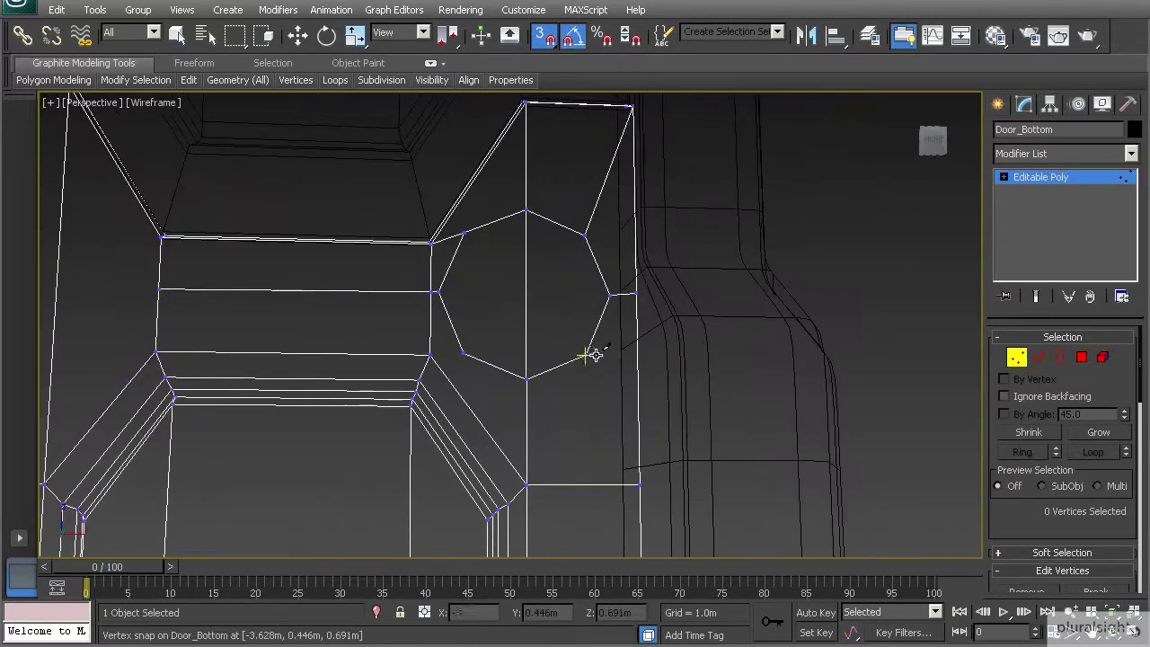
{"action": "left_click", "coordinate": [636, 483]}
{"action": "left_click", "coordinate": [464, 354]}
{"action": "left_click", "coordinate": [462, 354]}
{"action": "left_click", "coordinate": [431, 355]}
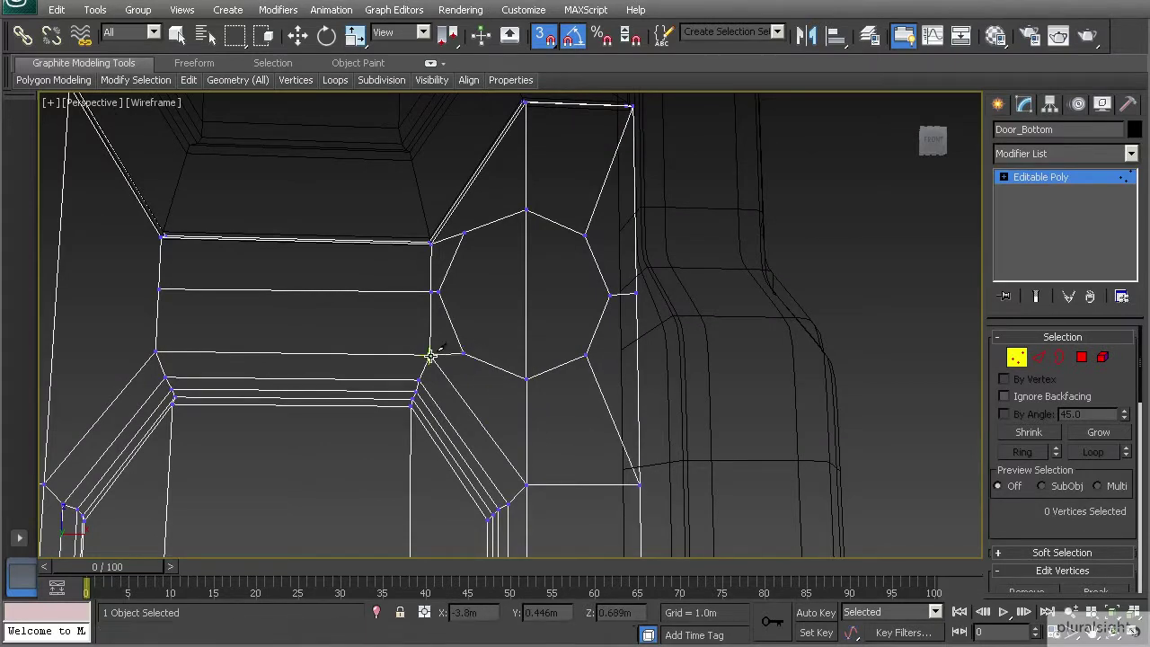
- Finish cutting, return to shaded display, and select both halves of the octagon as polygons in the front view
{"action": "right_click", "coordinate": [431, 355]}
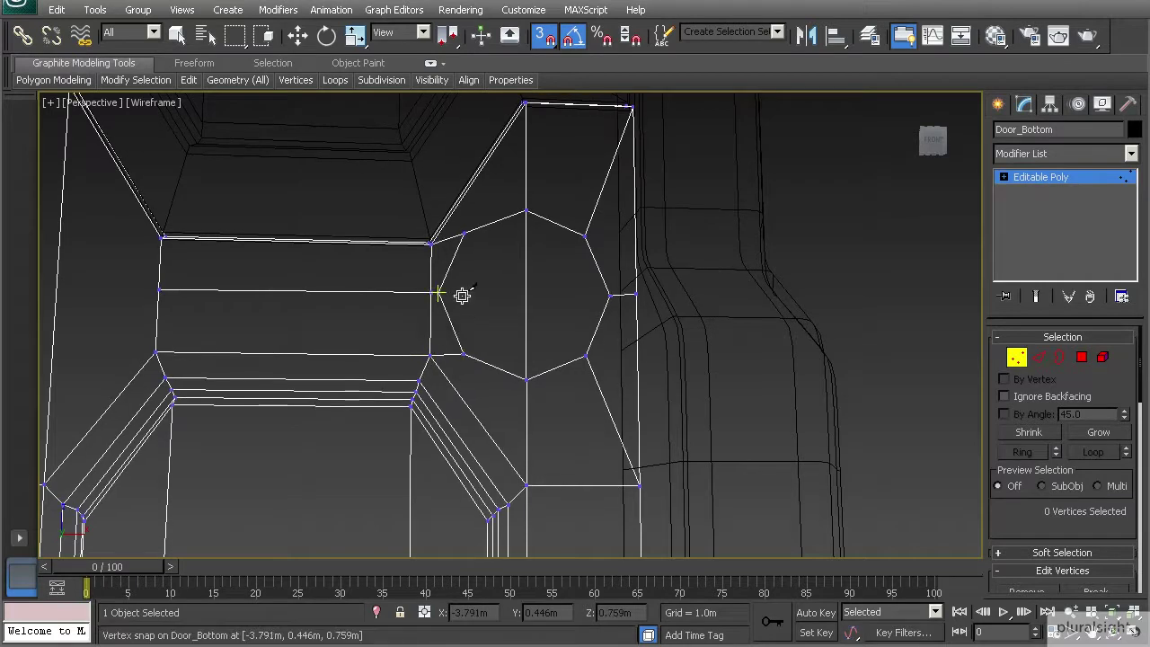
{"action": "key", "text": "F3"}
{"action": "key", "text": "w"}
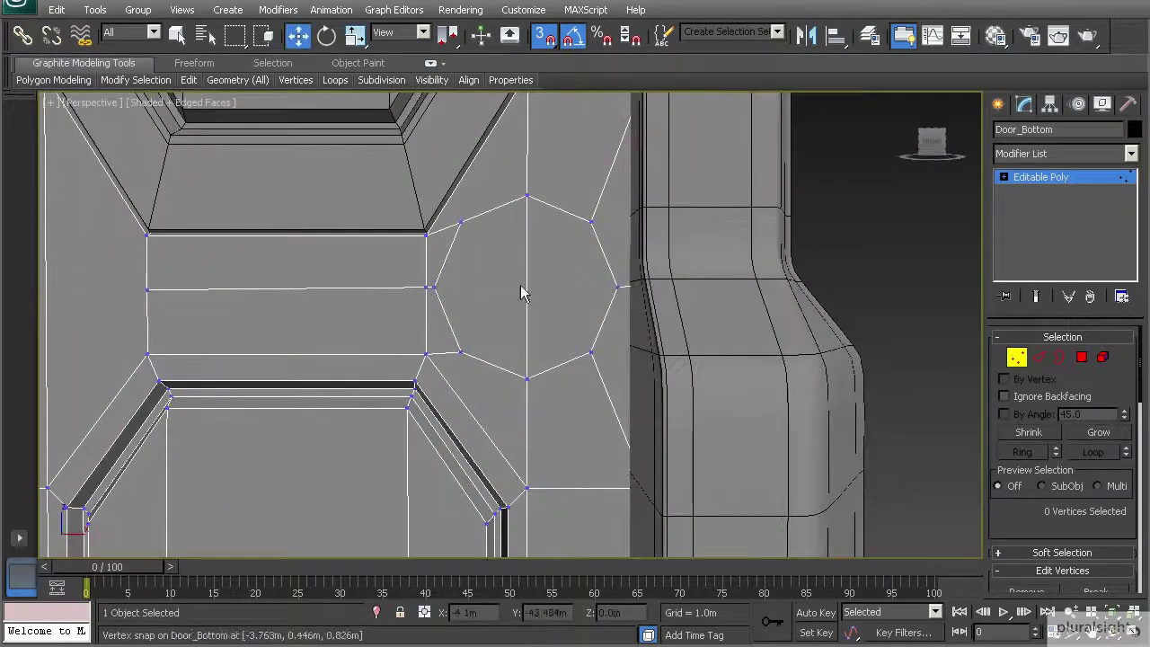
{"action": "left_click", "coordinate": [1082, 358]}
{"action": "left_click", "coordinate": [488, 282]}
{"action": "left_click", "coordinate": [540, 280], "text": "ctrl"}
{"action": "key", "text": "f"}
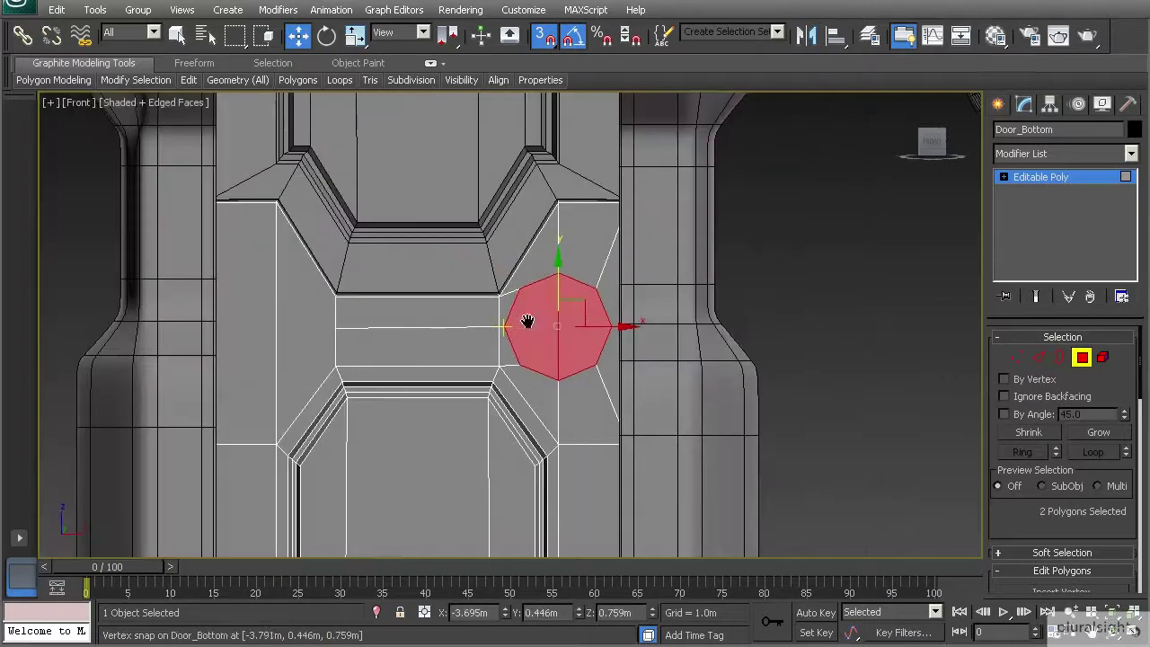
- Turn off snapping and move the octagon polygons slightly toward the panel's outer edge
{"action": "scroll", "coordinate": [527, 318], "scroll_direction": "up", "scroll_amount": 2}
{"action": "left_click_drag", "start_coordinate": [564, 282], "coordinate": [559, 310]}
{"action": "key", "text": "ctrl+z"}
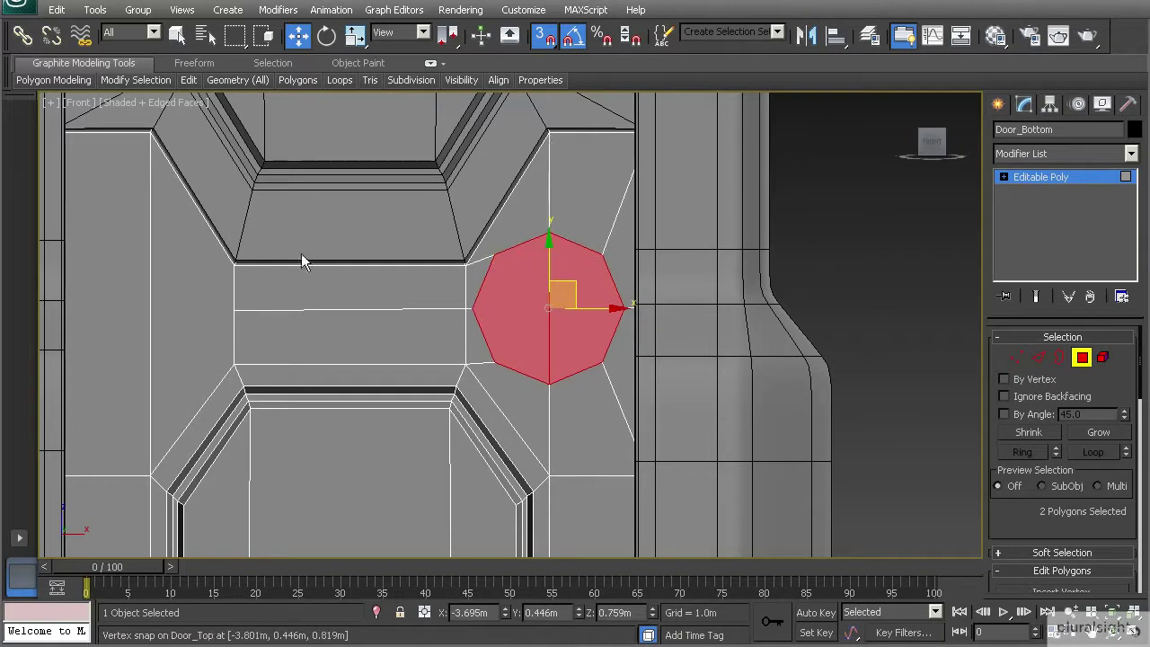
{"action": "key", "text": "alt+c"}
{"action": "left_click", "coordinate": [549, 35]}
{"action": "left_click_drag", "start_coordinate": [578, 290], "coordinate": [586, 286]}
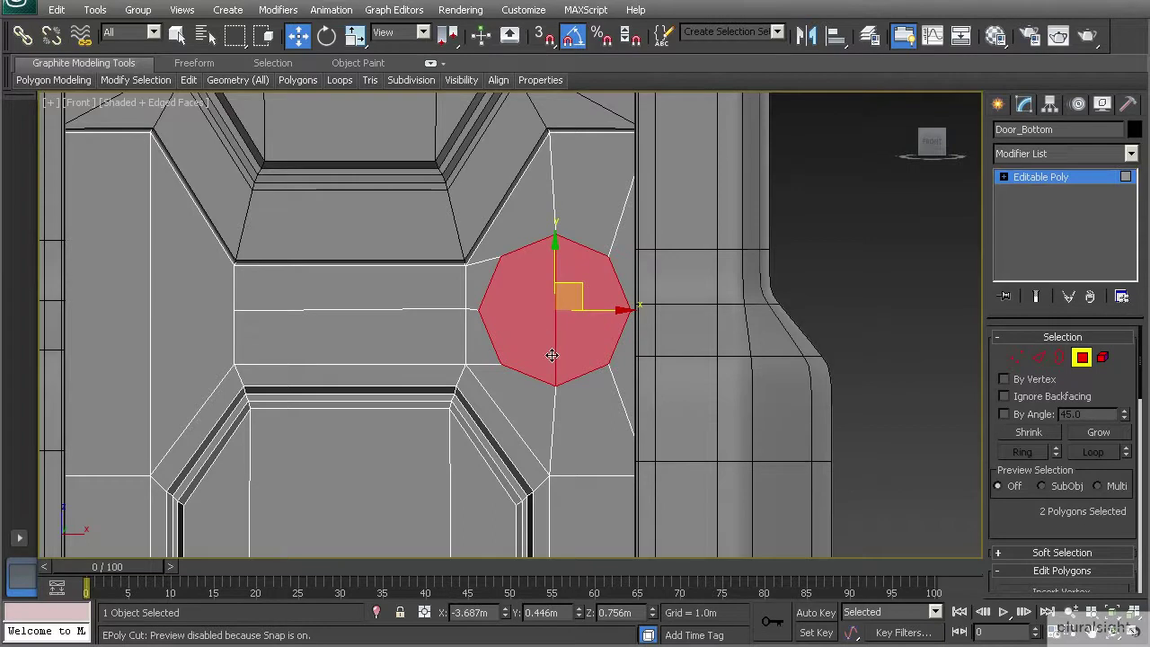
- Select the ring of horizontal edges across the middle of Door_Bottom and connect them with 1 segment, pinch 0 and slide 0
{"action": "middle_click_drag", "start_coordinate": [430, 309], "coordinate": [448, 307]}
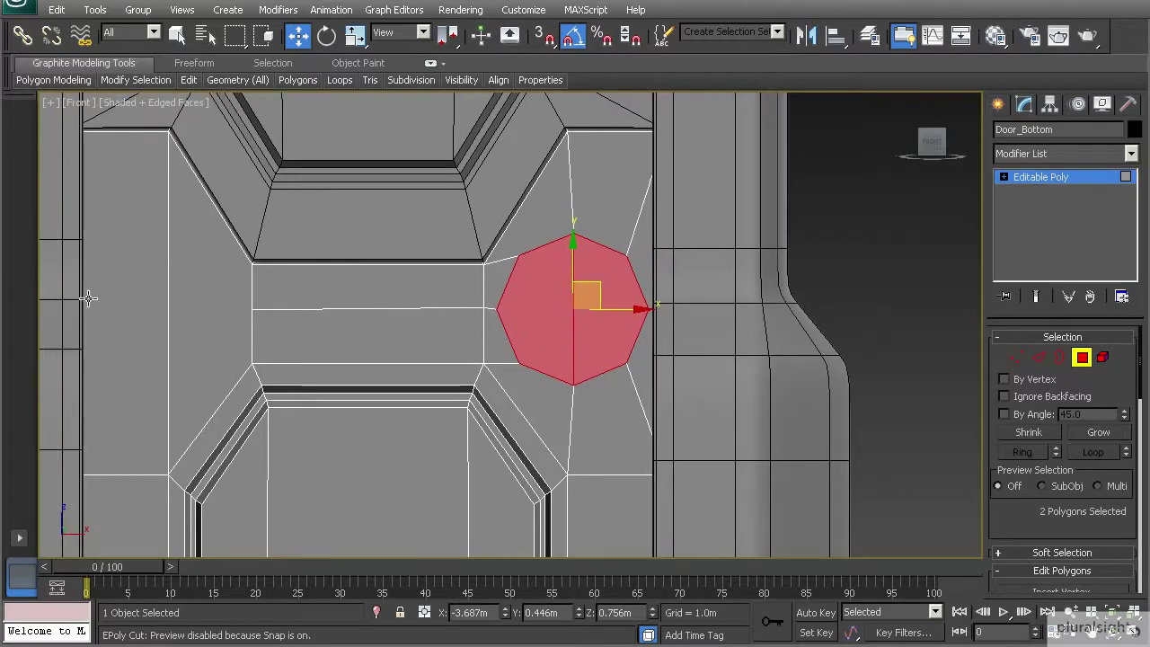
{"action": "key", "text": "2"}
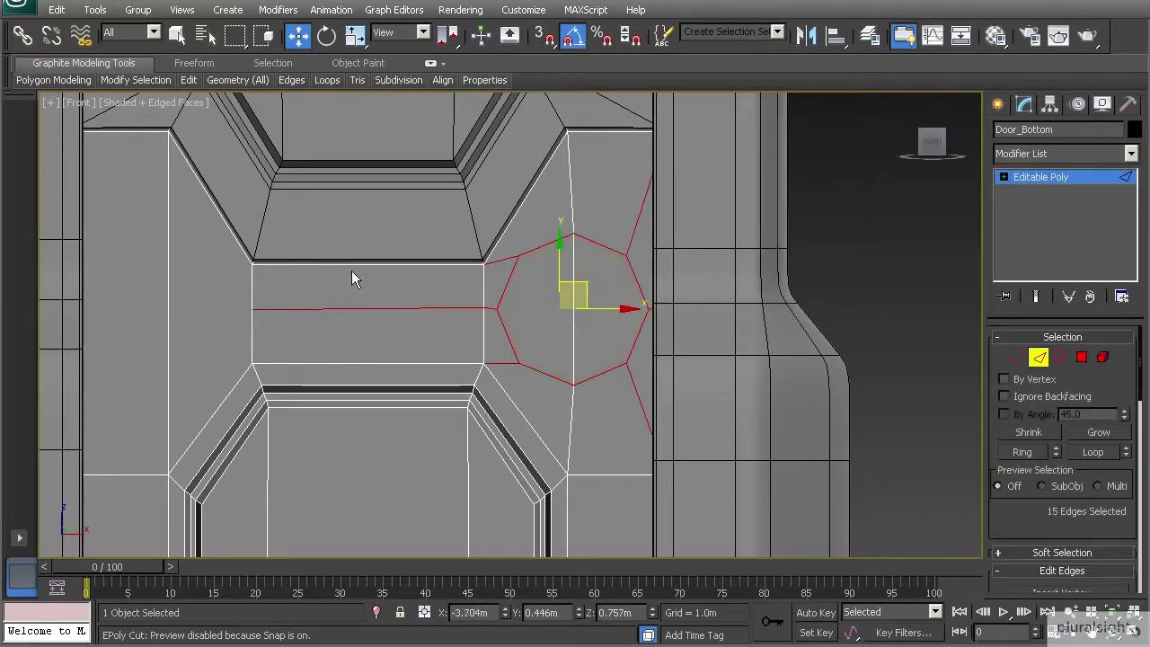
{"action": "left_click", "coordinate": [355, 273]}
{"action": "left_click", "coordinate": [364, 308], "text": "shift"}
{"action": "scroll", "coordinate": [382, 373], "scroll_direction": "down", "scroll_amount": 3}
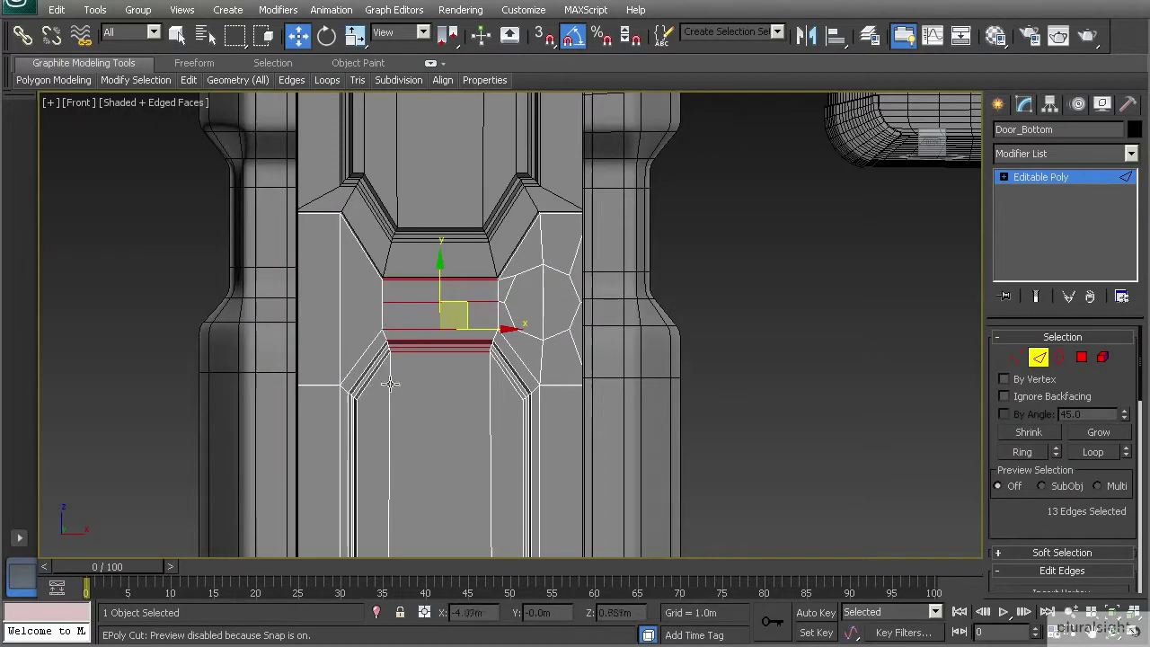
{"action": "scroll", "coordinate": [474, 441], "scroll_direction": "down", "scroll_amount": 3}
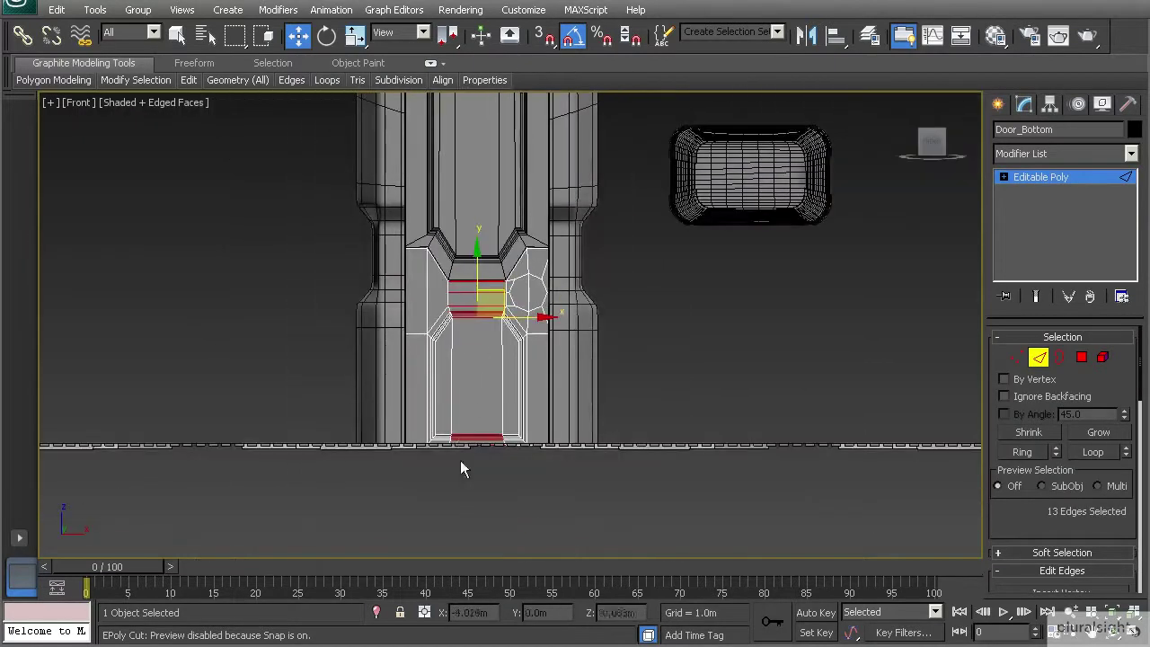
{"action": "scroll", "coordinate": [464, 273], "scroll_direction": "up", "scroll_amount": 2}
{"action": "scroll", "coordinate": [1005, 483], "scroll_direction": "down", "scroll_amount": 3}
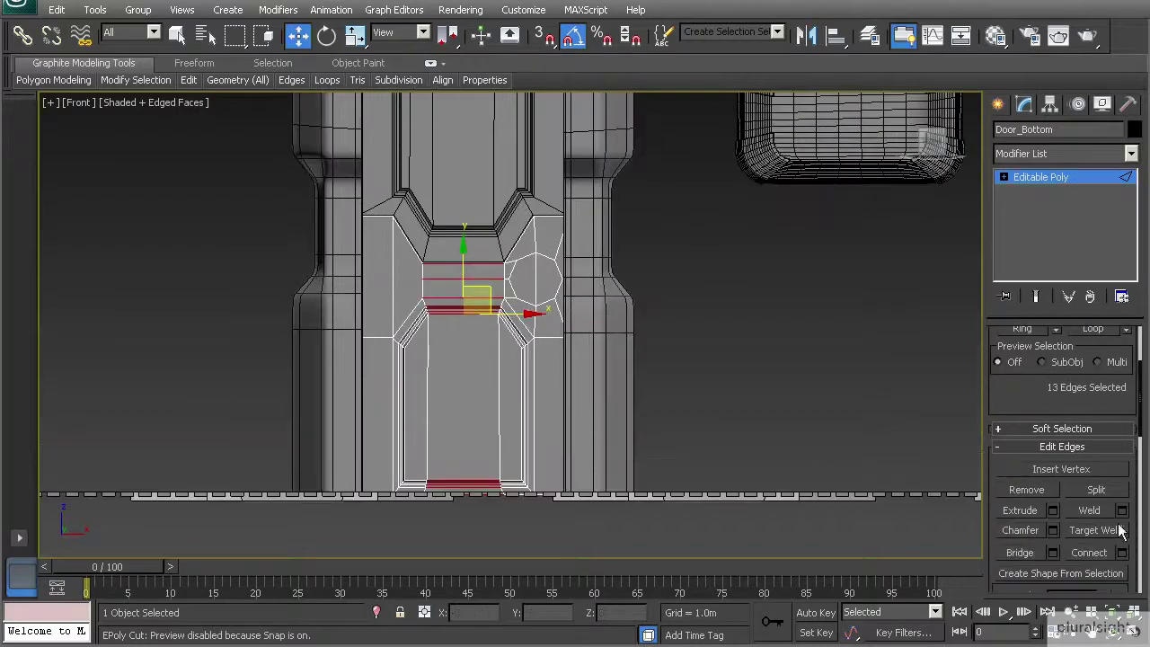
{"action": "left_click", "coordinate": [1122, 553]}
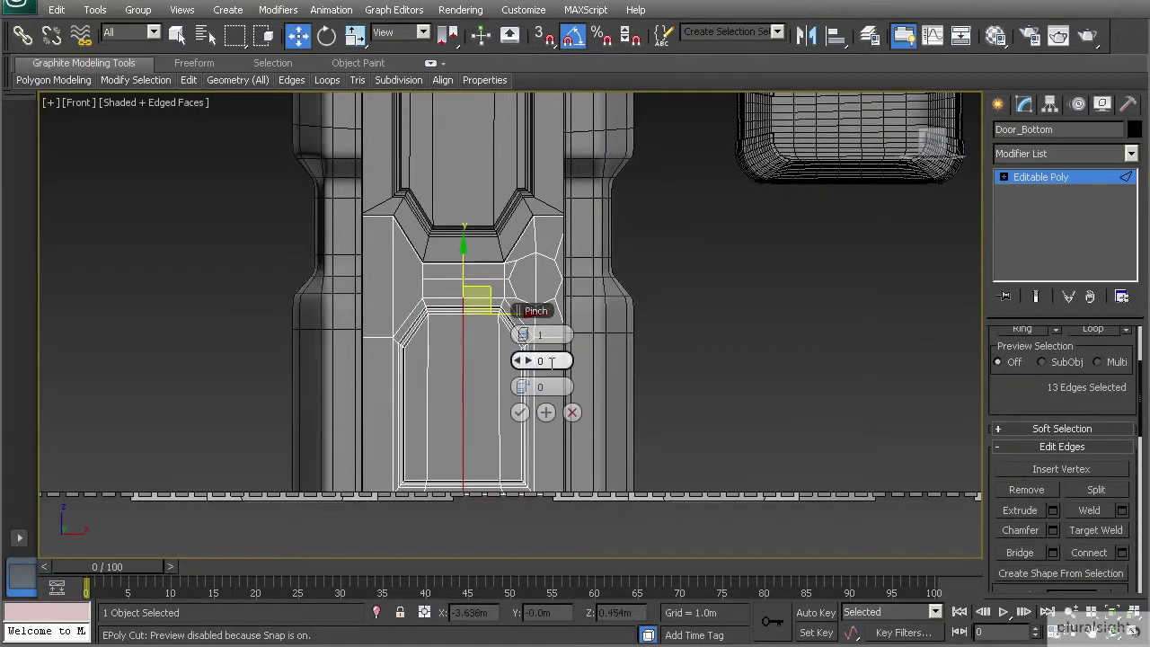
{"action": "left_click", "coordinate": [521, 412]}
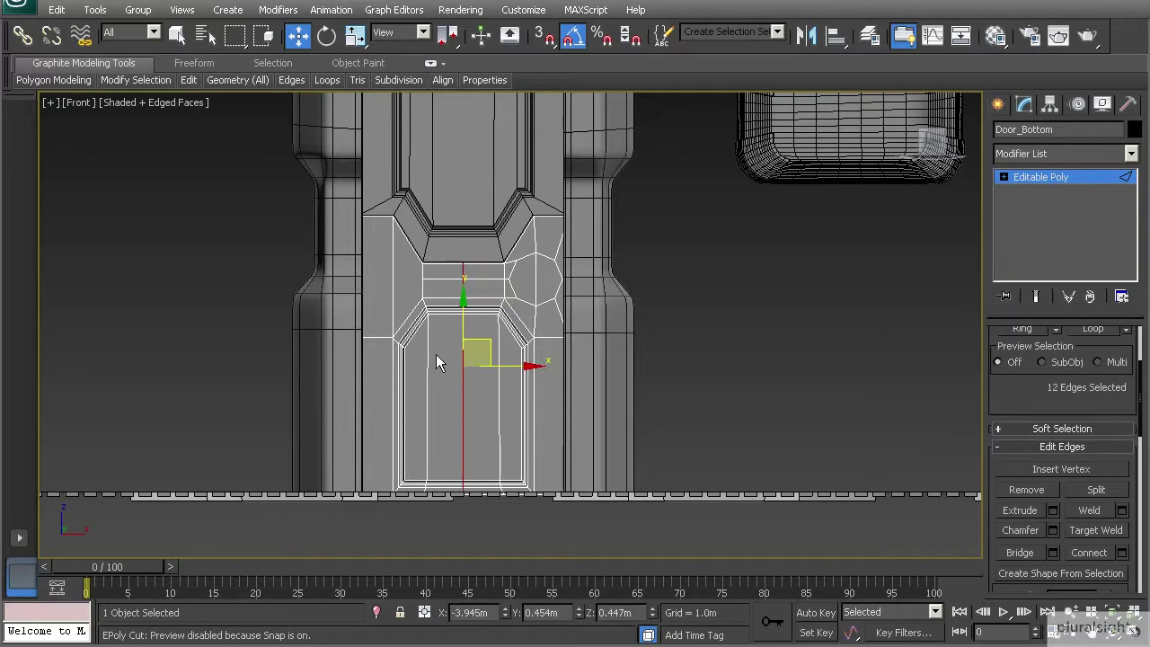
- Delete the vertices of Door_Bottom's half without the octagon, up to the new center line
{"action": "key", "text": "1"}
{"action": "left_click_drag", "start_coordinate": [292, 283], "coordinate": [456, 533]}
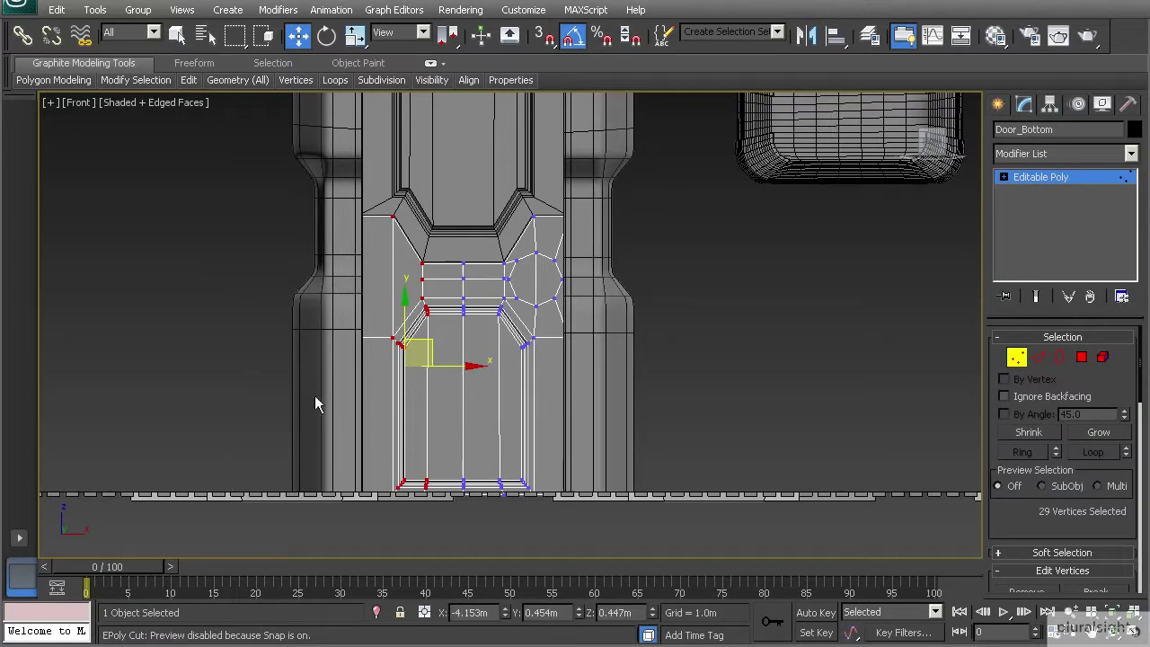
{"action": "key", "text": "Delete"}
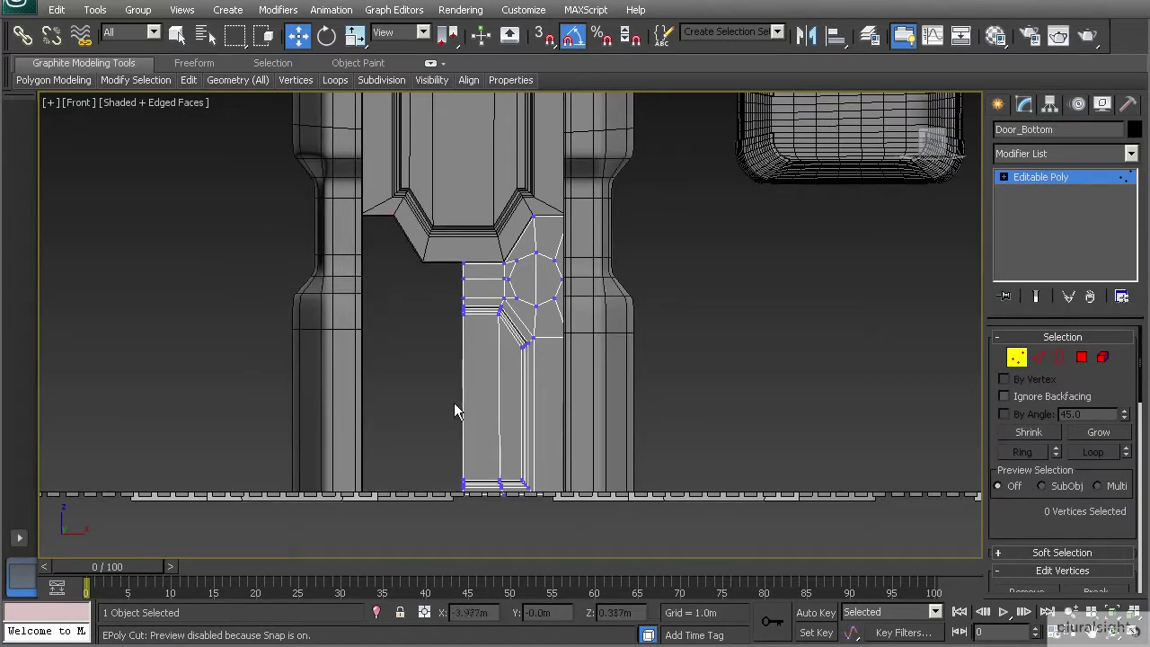
- Apply a Symmetry modifier to Door_Bottom, mirroring the remaining half across the X axis along the open center border
{"action": "key", "text": "2"}
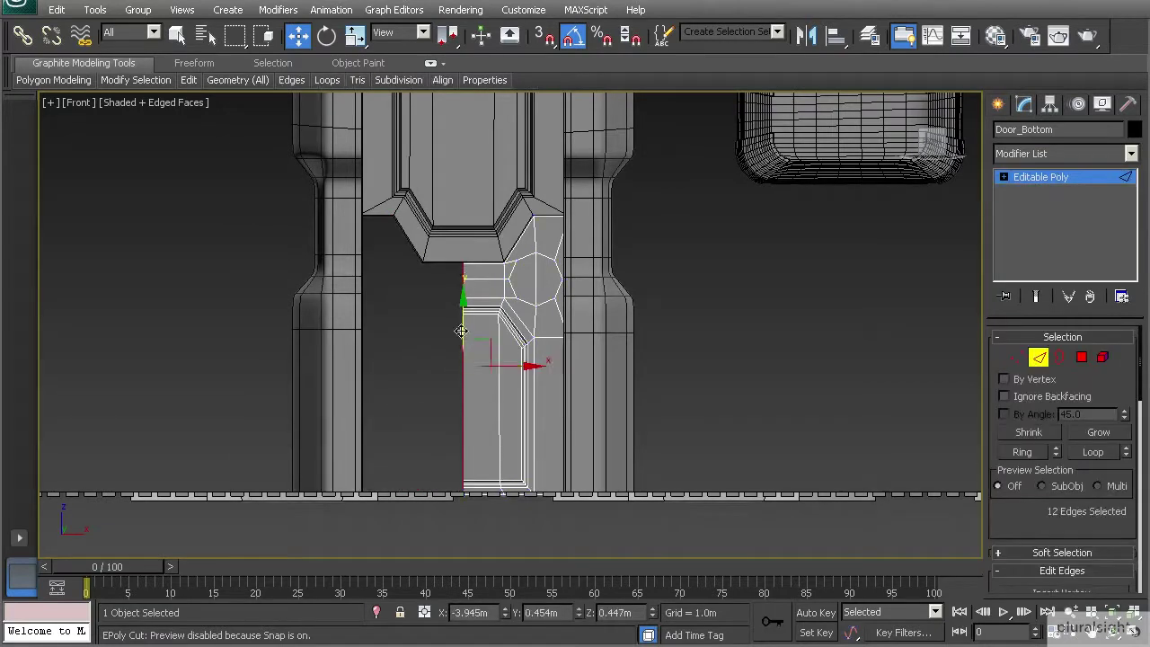
{"action": "left_click", "coordinate": [1060, 153]}
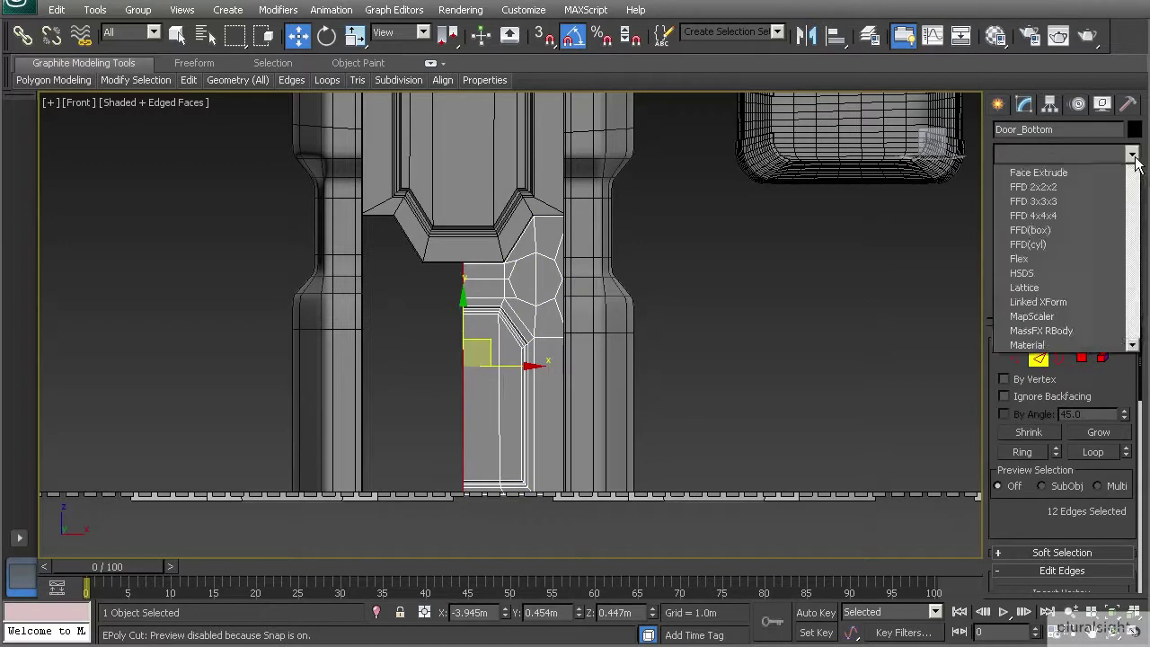
{"action": "scroll", "coordinate": [1098, 571], "scroll_direction": "down", "scroll_amount": 20}
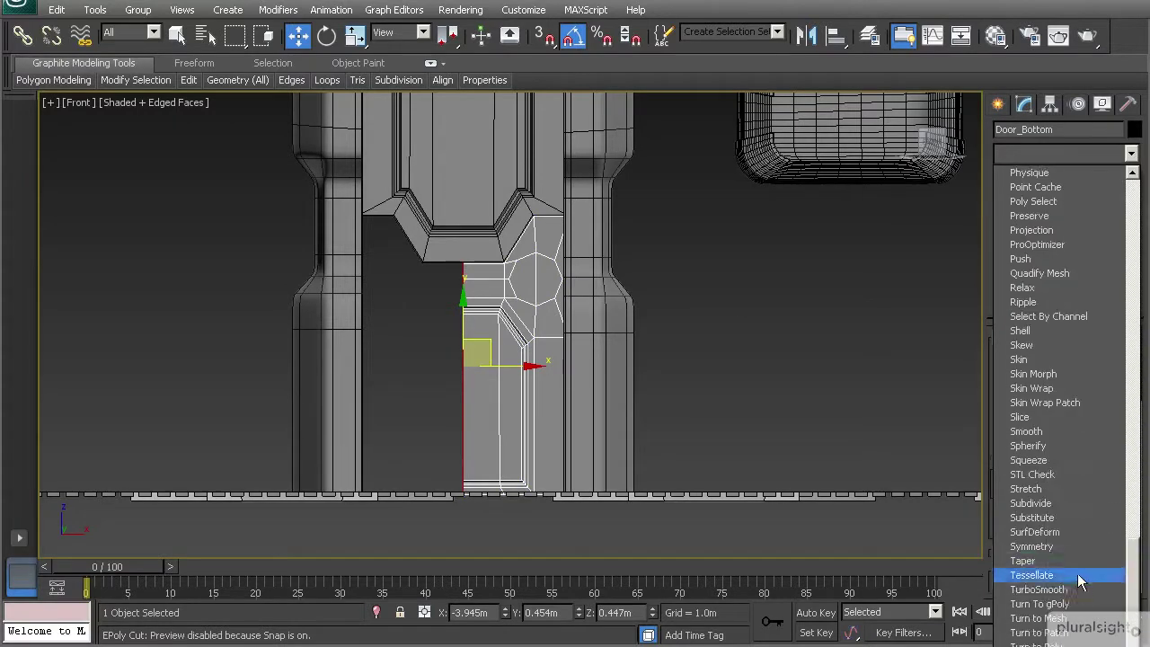
{"action": "left_click", "coordinate": [1053, 546]}
{"action": "scroll", "coordinate": [414, 307], "scroll_direction": "up", "scroll_amount": 2}
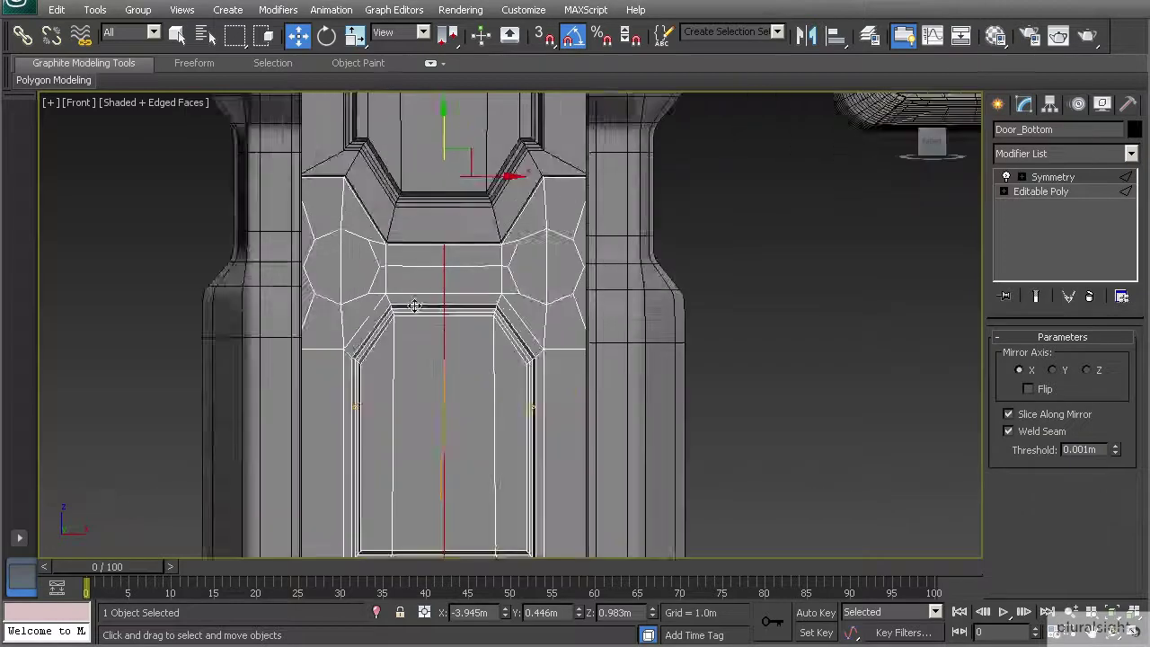
{"action": "key", "text": "p"}
{"action": "mouse_move", "coordinate": [408, 314]}
{"action": "middle_mouse_down", "text": "alt"}
{"action": "mouse_move", "coordinate": [367, 279]}
{"action": "mouse_move", "coordinate": [394, 294]}
{"action": "mouse_move", "coordinate": [383, 328]}
{"action": "mouse_move", "coordinate": [415, 330]}
{"action": "middle_mouse_up", "text": "alt"}
- Return to polygon editing on the base Editable Poly with the mirrored end result shown
{"action": "left_click", "coordinate": [1030, 192]}
{"action": "key", "text": "4"}
{"action": "left_click", "coordinate": [1036, 297]}
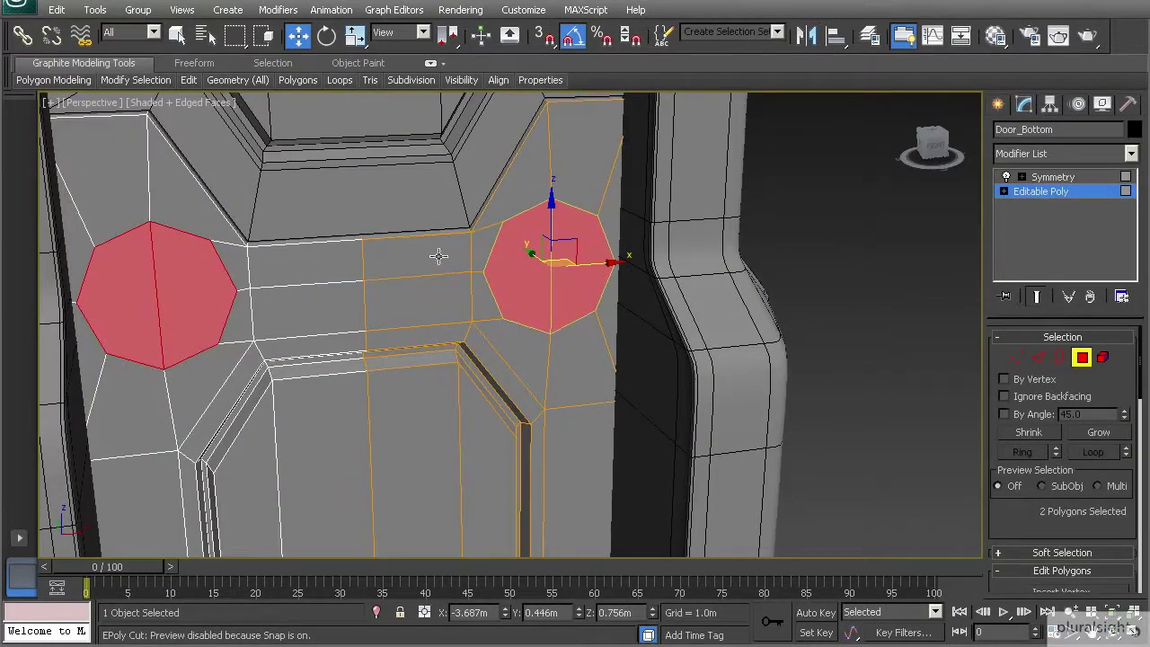
{"action": "middle_click_drag", "start_coordinate": [412, 285], "coordinate": [473, 291], "text": "alt"}
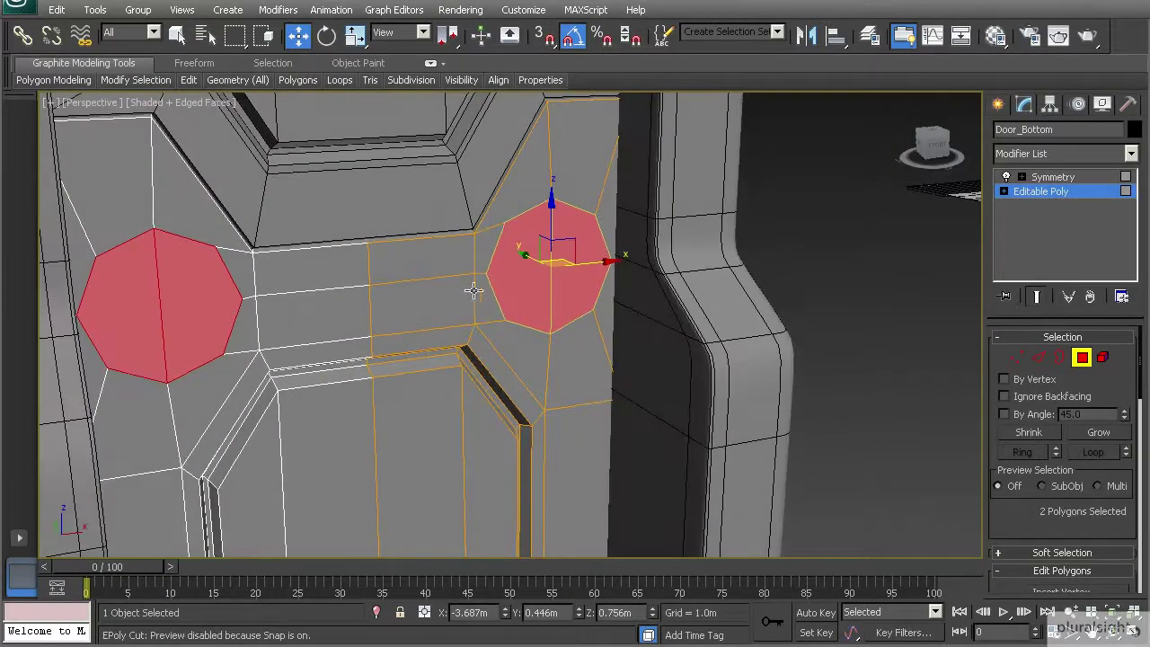
{"action": "middle_click_drag", "start_coordinate": [555, 270], "coordinate": [466, 330], "text": "alt"}
{"action": "scroll", "coordinate": [517, 255], "scroll_direction": "up", "scroll_amount": 2}
{"action": "scroll", "coordinate": [466, 330], "scroll_direction": "down", "scroll_amount": 4}
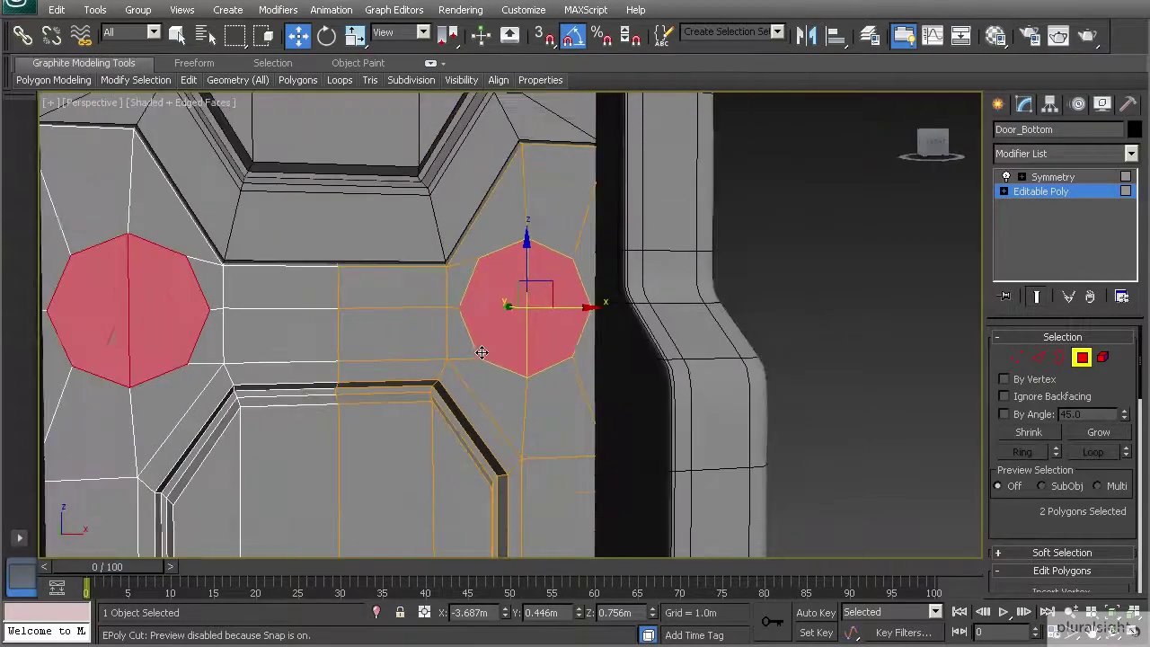
- Extrude the selected octagon polygons inward with a height of -0.08 m
{"action": "scroll", "coordinate": [454, 329], "scroll_direction": "down", "scroll_amount": 2}
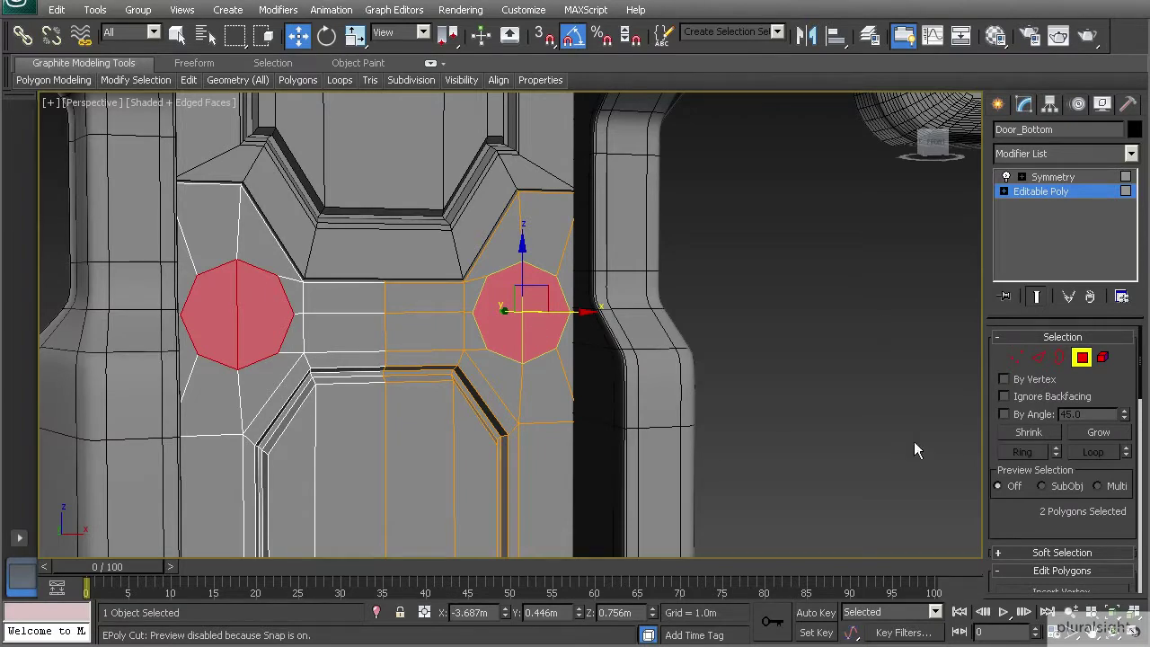
{"action": "scroll", "coordinate": [1042, 503], "scroll_direction": "down", "scroll_amount": 3}
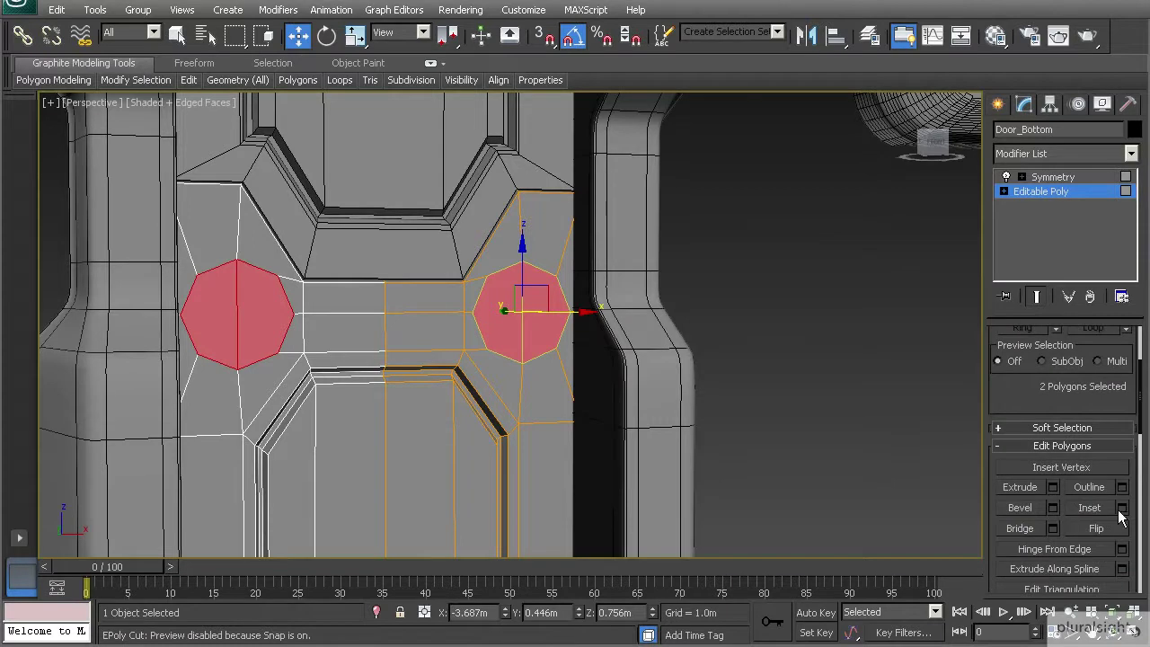
{"action": "middle_click_drag", "start_coordinate": [498, 332], "coordinate": [536, 357], "text": "alt"}
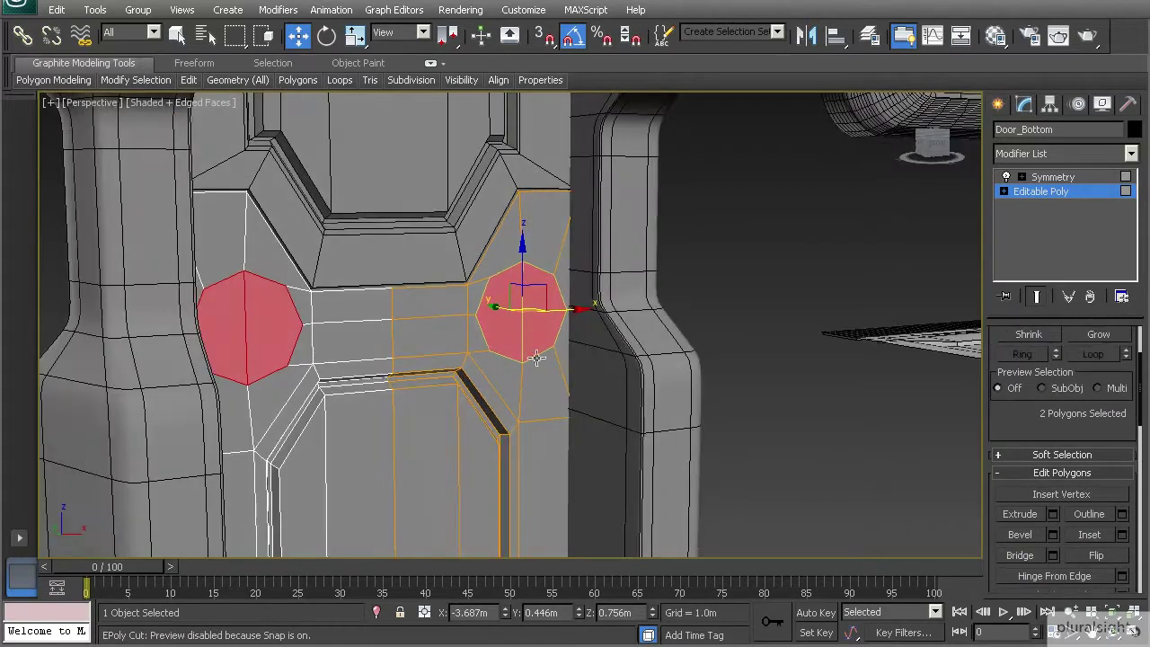
{"action": "left_click", "coordinate": [1052, 514]}
{"action": "left_click_drag", "start_coordinate": [512, 364], "coordinate": [568, 369]}
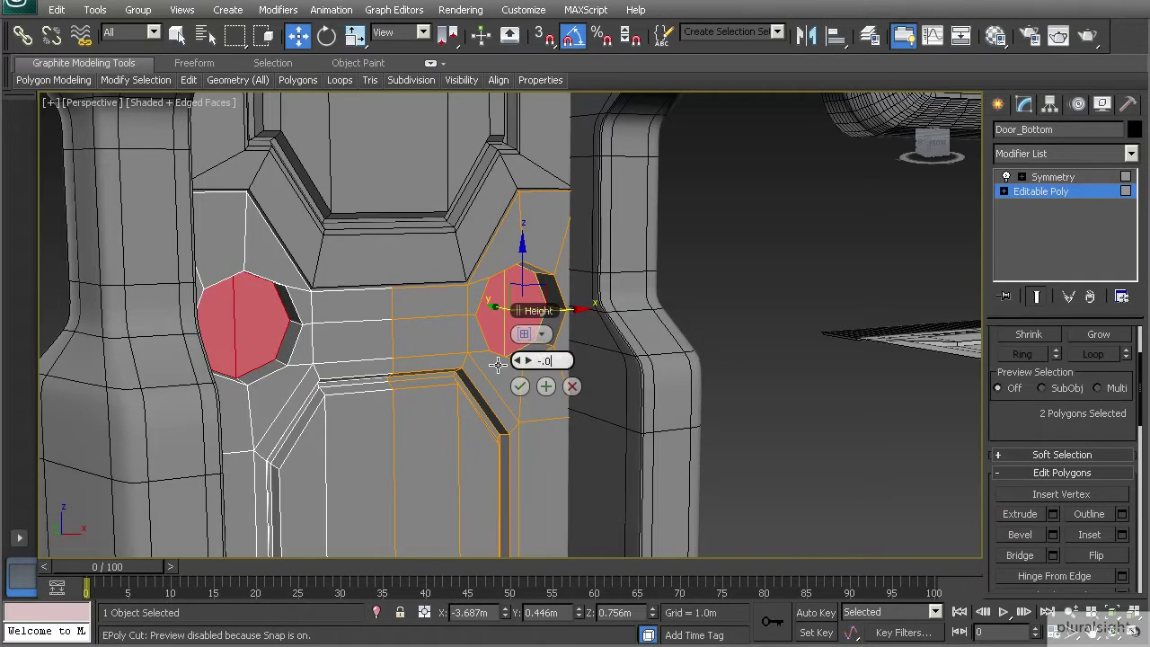
{"action": "type", "text": "5"}
{"action": "key", "text": "Return"}
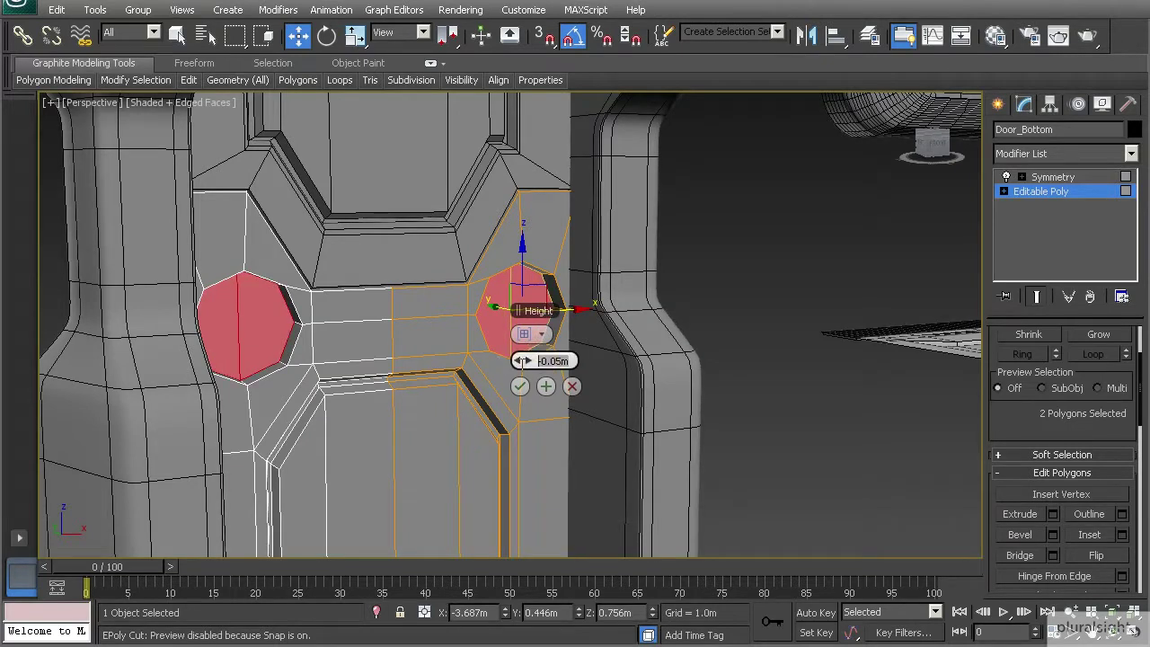
{"action": "type", "text": "5"}
{"action": "key", "text": "Return"}
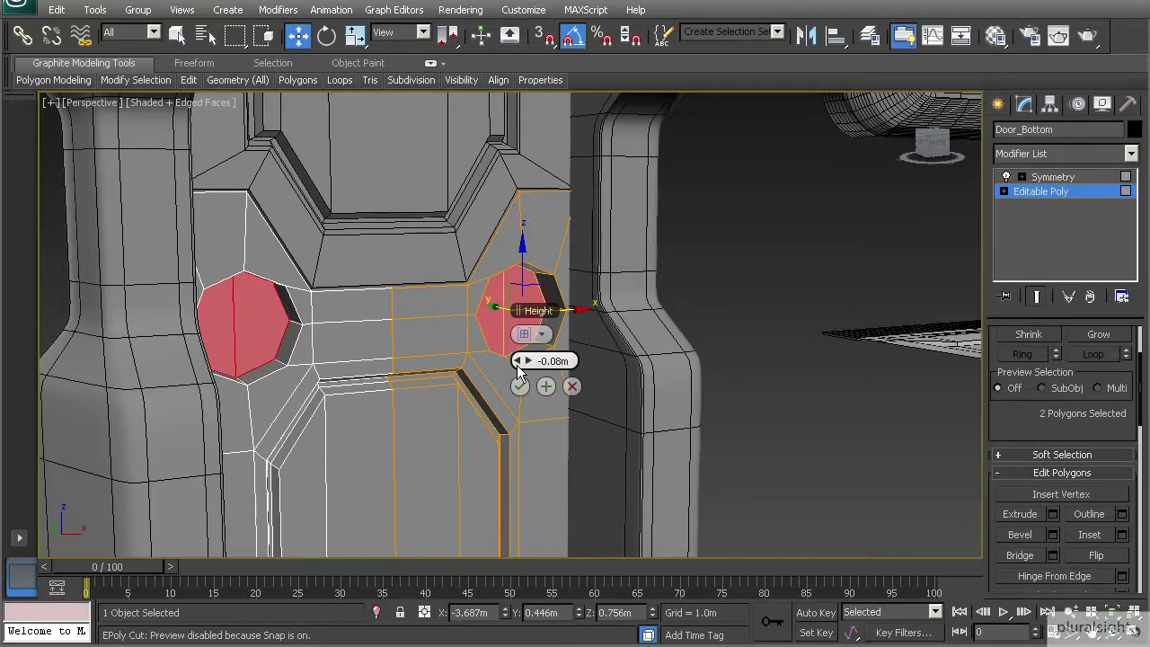
{"action": "left_click", "coordinate": [519, 386]}
- Use Swift Loop to add an edge loop around the octagonal recess's inner walls, close to its floor
{"action": "scroll", "coordinate": [524, 349], "scroll_direction": "up", "scroll_amount": 2}
{"action": "middle_click_drag", "start_coordinate": [571, 327], "coordinate": [515, 384]}
{"action": "scroll", "coordinate": [515, 384], "scroll_direction": "up", "scroll_amount": 2}
{"action": "scroll", "coordinate": [514, 384], "scroll_direction": "up", "scroll_amount": 1}
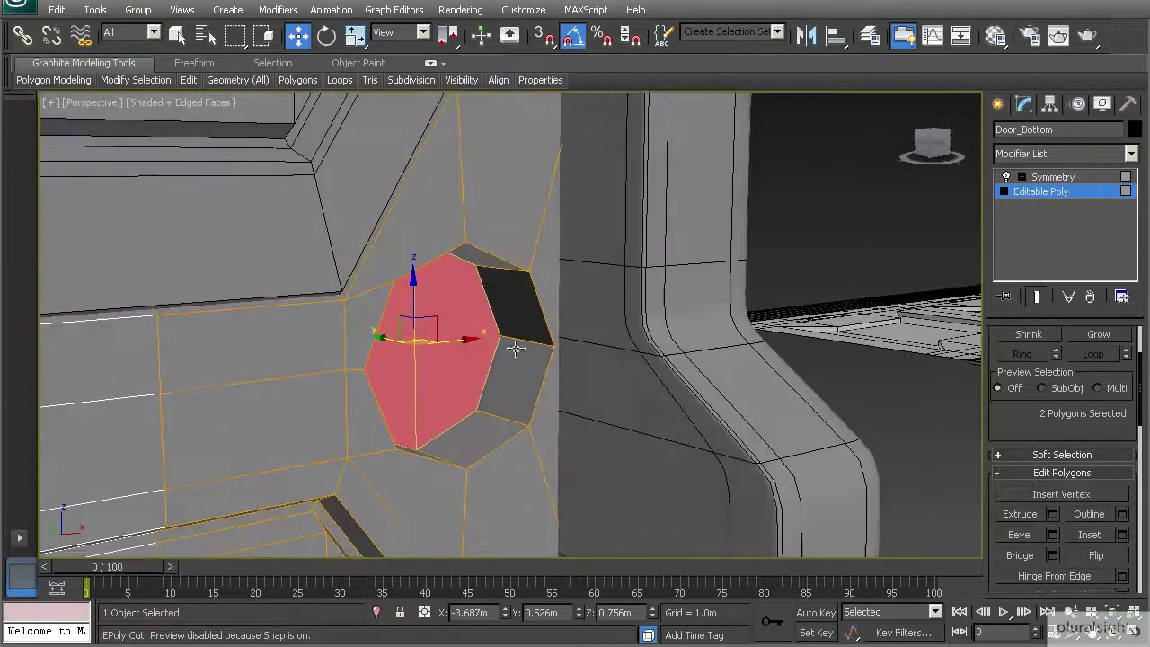
{"action": "middle_click_drag", "start_coordinate": [515, 325], "coordinate": [488, 274], "text": "alt"}
{"action": "mouse_move", "coordinate": [189, 81]}
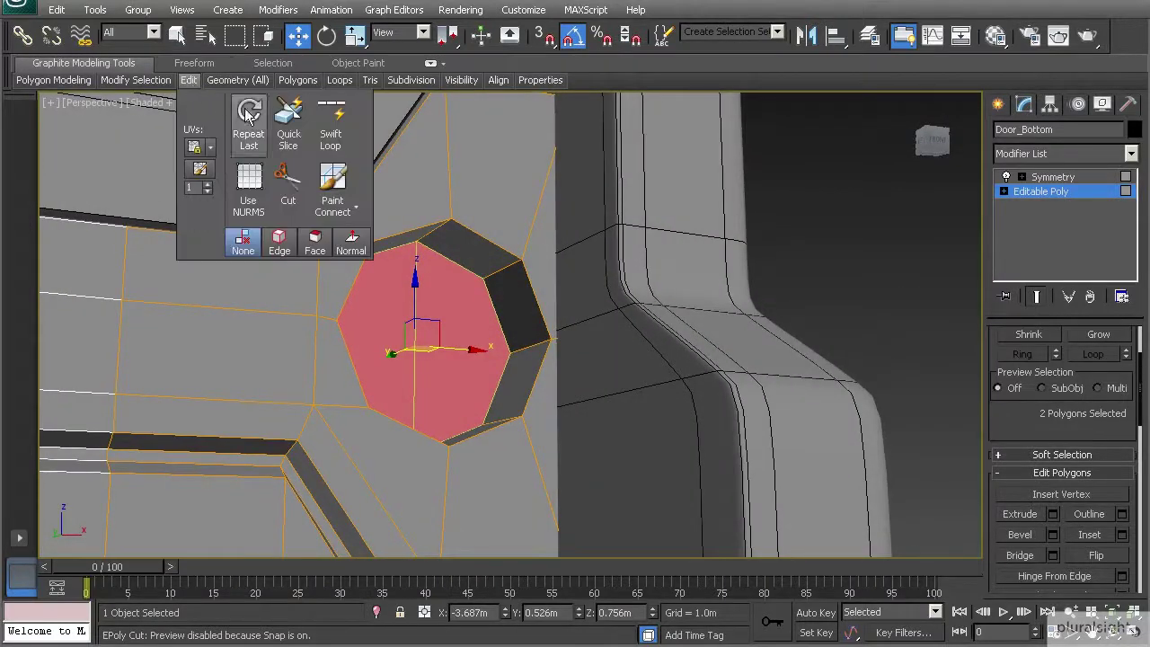
{"action": "left_click", "coordinate": [331, 124]}
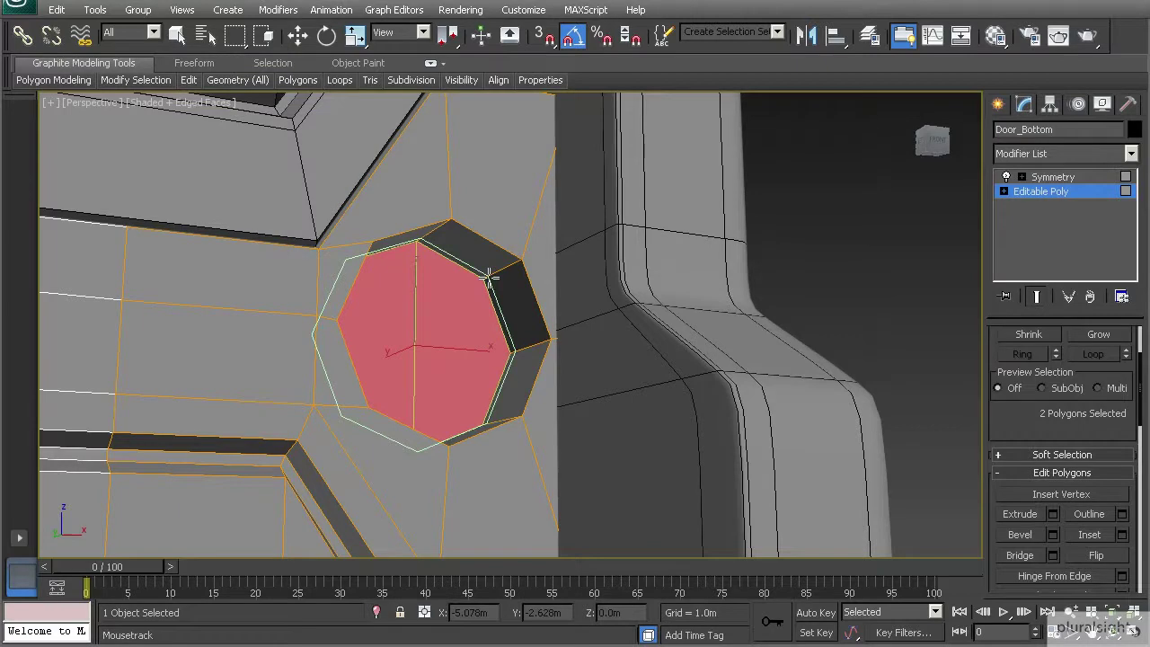
{"action": "left_click", "coordinate": [489, 277]}
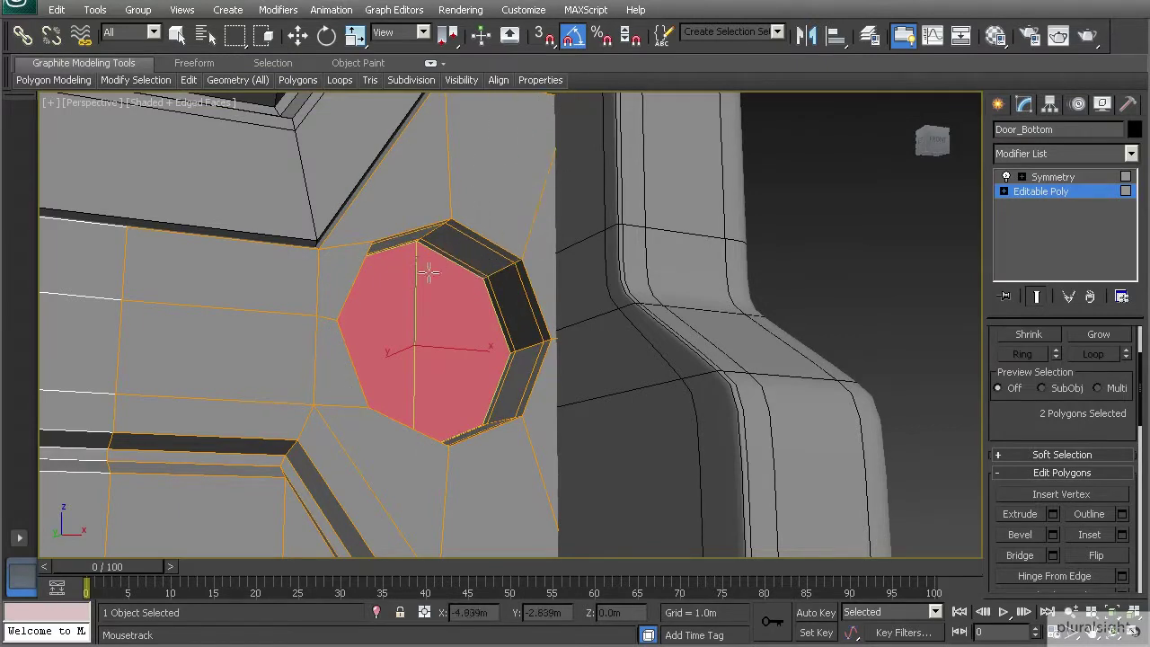
- Add an edge loop just outside the octagonal recess's rim and move its upper-left vertex closer to the recess
{"action": "middle_click_drag", "start_coordinate": [480, 242], "coordinate": [455, 244], "text": "alt"}
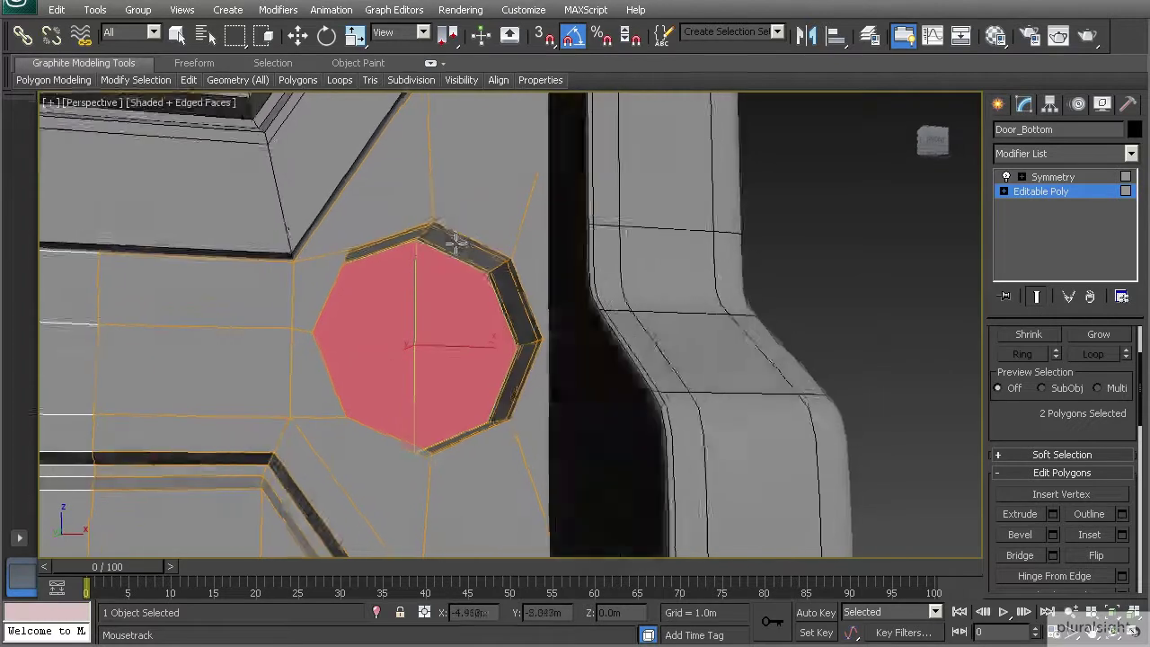
{"action": "scroll", "coordinate": [457, 241], "scroll_direction": "up", "scroll_amount": 1}
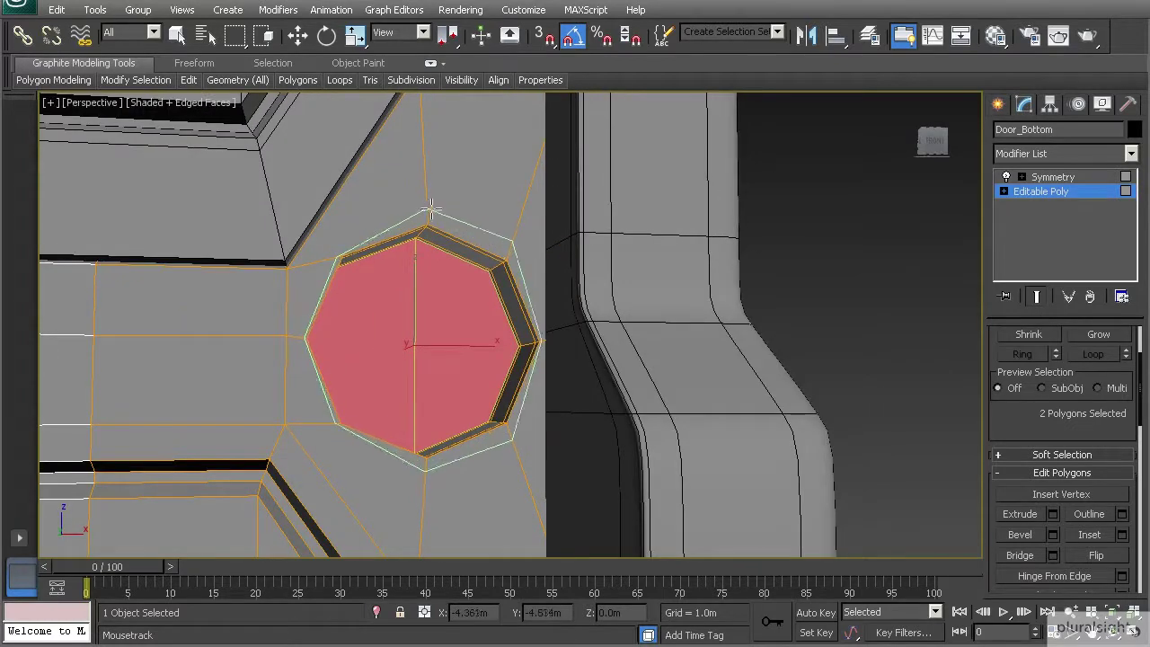
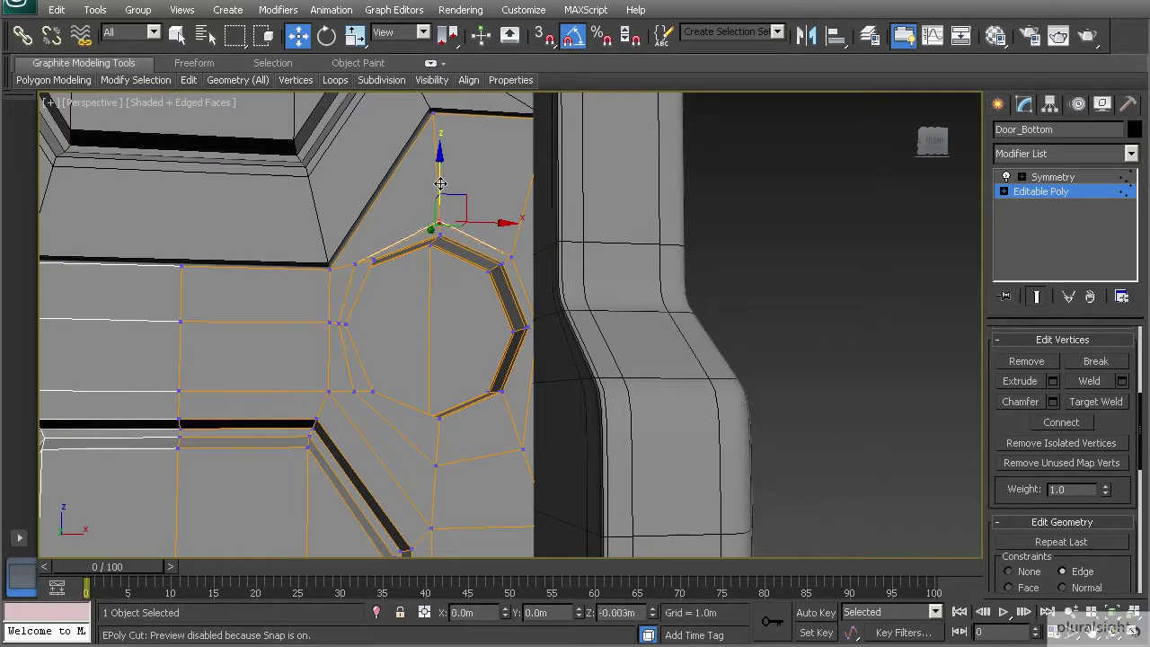
{"action": "scroll", "coordinate": [361, 250], "scroll_direction": "up", "scroll_amount": 3}
{"action": "middle_click_drag", "start_coordinate": [308, 228], "coordinate": [324, 230]}
{"action": "scroll", "coordinate": [319, 235], "scroll_direction": "up", "scroll_amount": 1}
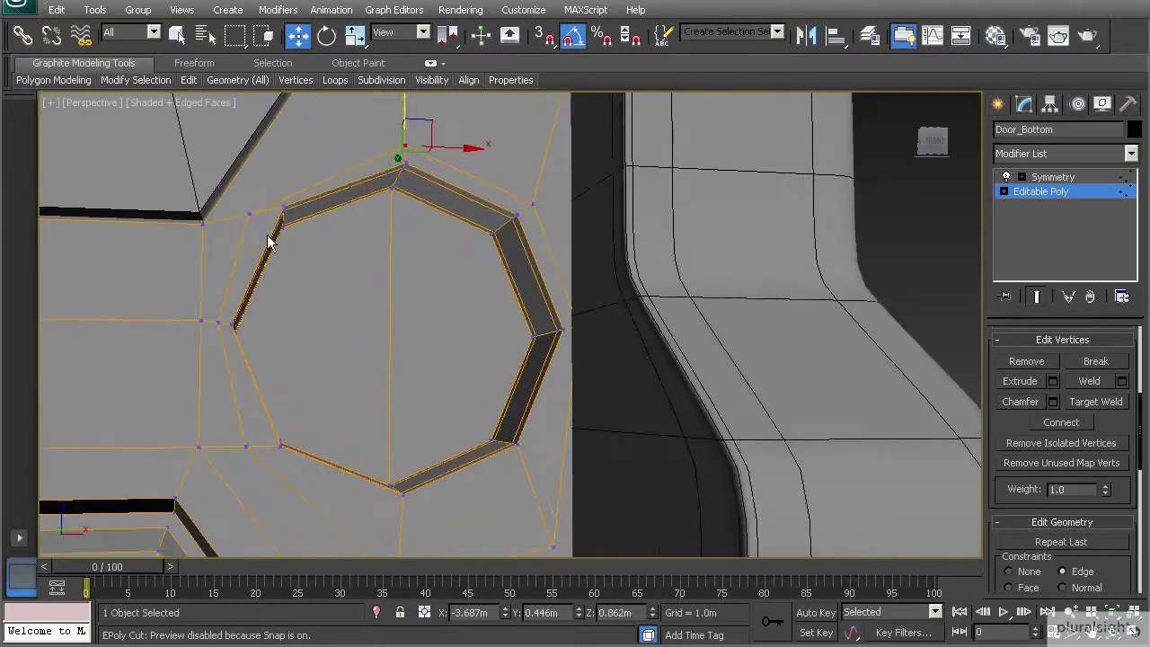
{"action": "left_click", "coordinate": [252, 212]}
{"action": "left_click_drag", "start_coordinate": [272, 172], "coordinate": [273, 180]}
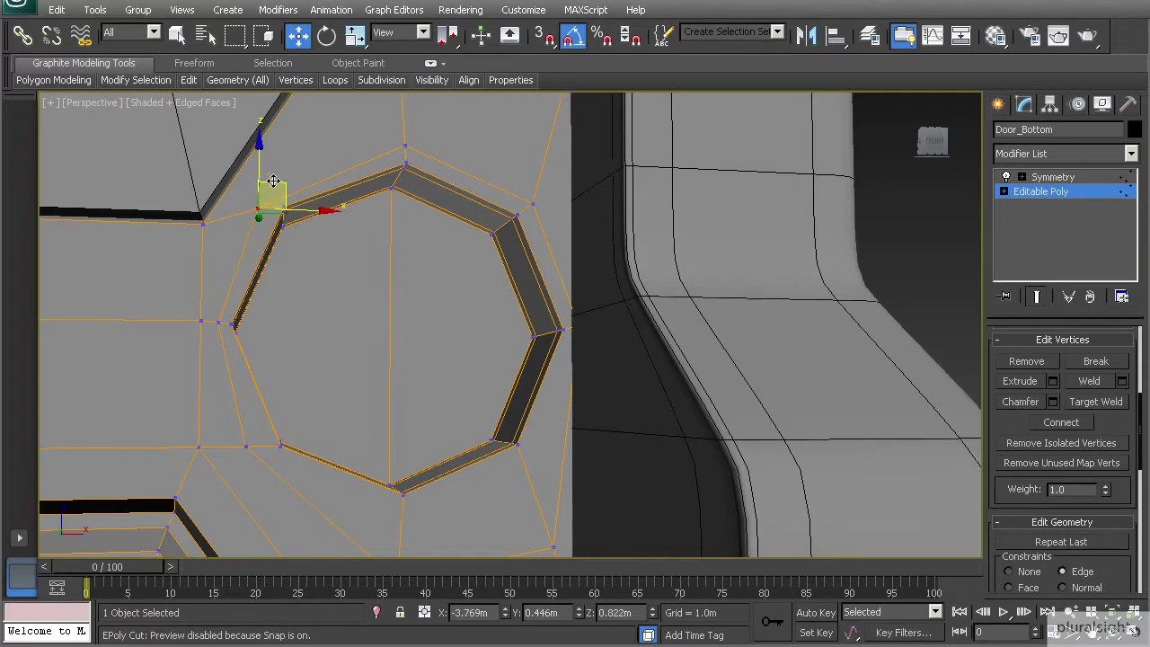
- Slide the outer loop's bottom and lower-right vertices up along their edges, close to the octagonal rim
{"action": "middle_click_drag", "start_coordinate": [408, 449], "coordinate": [413, 426]}
{"action": "middle_click_drag", "start_coordinate": [394, 510], "coordinate": [384, 483]}
{"action": "left_click", "coordinate": [393, 528]}
{"action": "left_click_drag", "start_coordinate": [393, 534], "coordinate": [395, 419]}
{"action": "left_click_drag", "start_coordinate": [551, 500], "coordinate": [560, 442]}
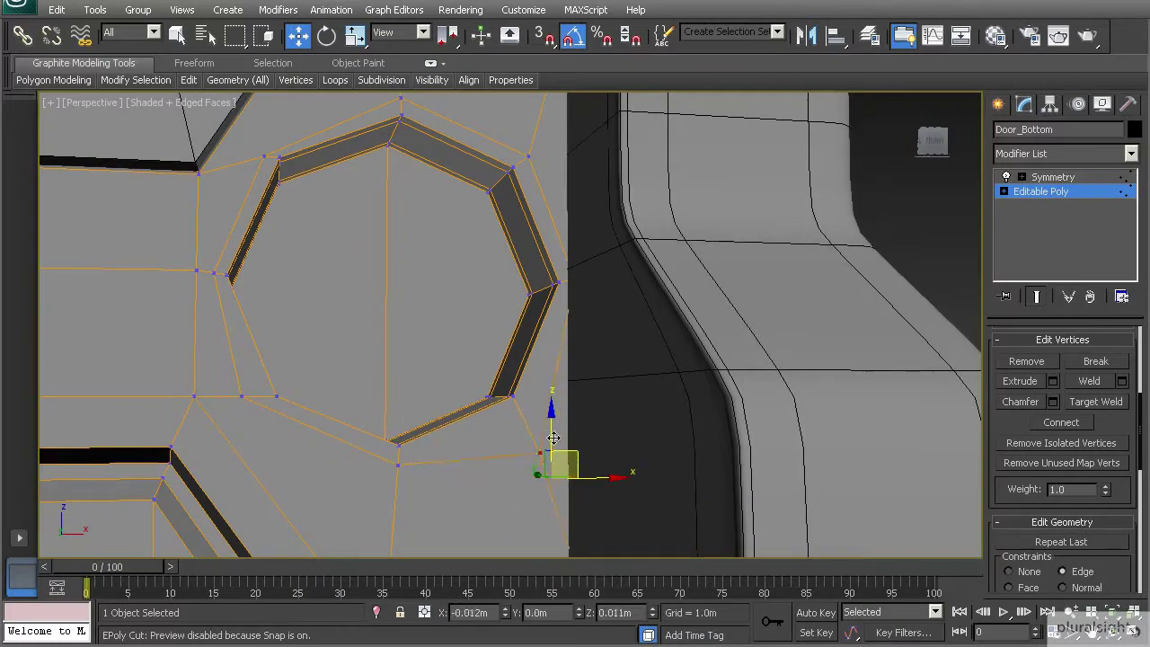
{"action": "left_click_drag", "start_coordinate": [526, 402], "coordinate": [523, 404]}
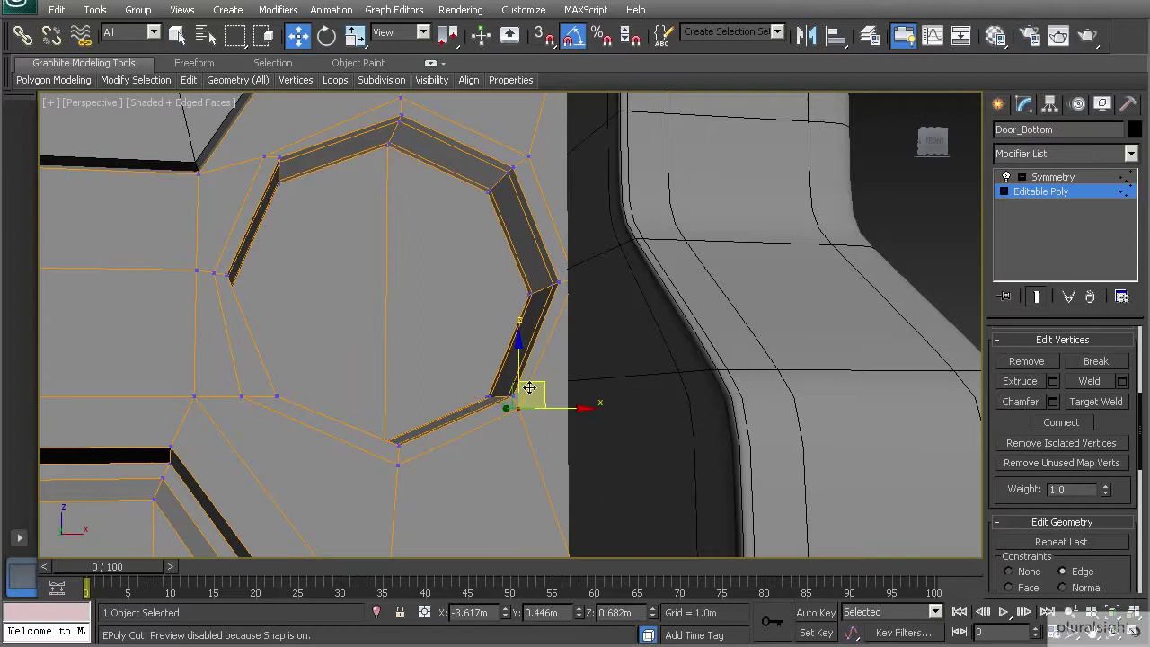
- Nudge the right and upper-right vertices inward to even out the spacing between the outer loop and the rim
{"action": "left_click", "coordinate": [559, 284]}
{"action": "left_click_drag", "start_coordinate": [611, 282], "coordinate": [604, 282]}
{"action": "middle_click_drag", "start_coordinate": [552, 224], "coordinate": [553, 239]}
{"action": "left_click", "coordinate": [531, 170]}
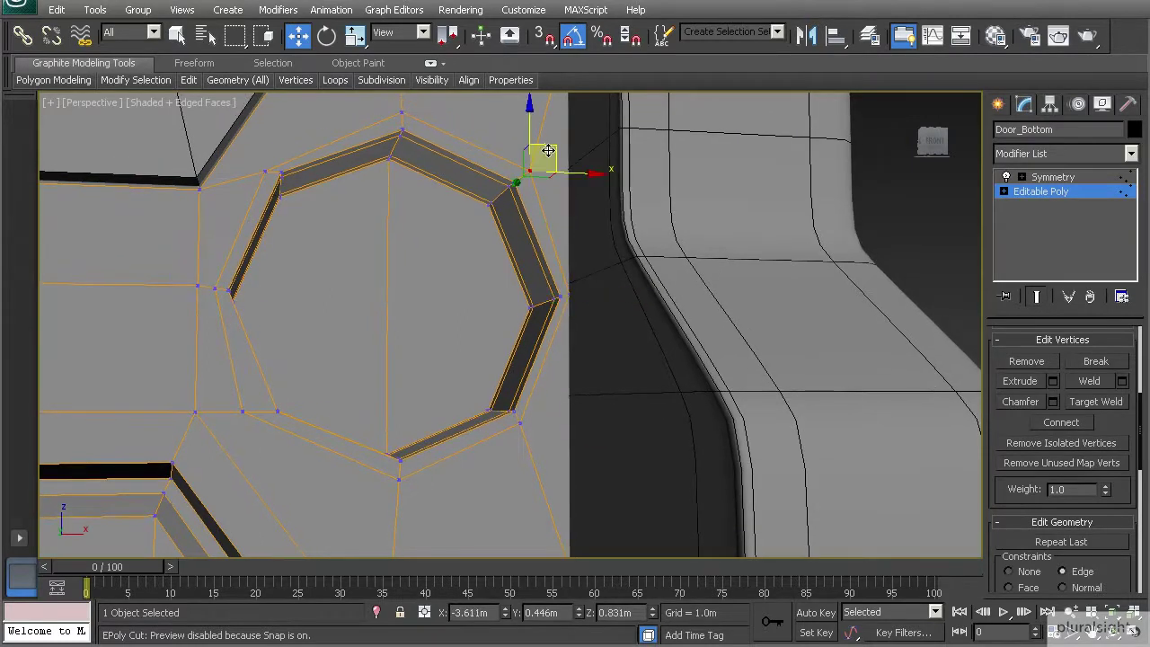
{"action": "left_click_drag", "start_coordinate": [547, 160], "coordinate": [433, 174]}
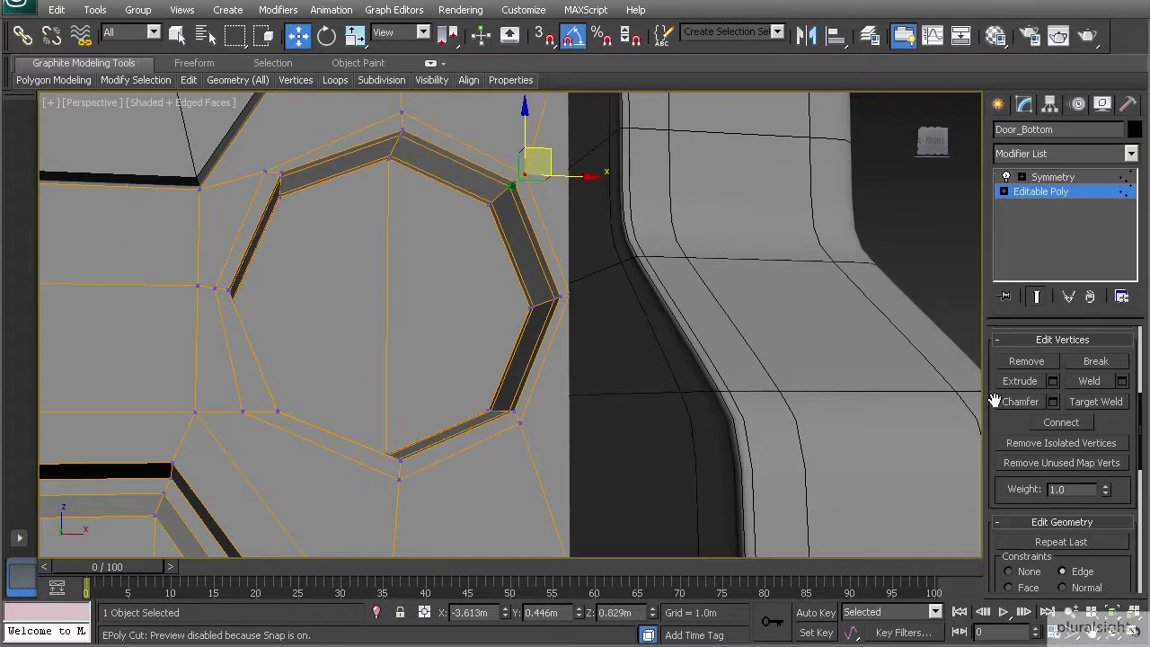
- Turn off the edge constraint and reposition the outer loop's upper-left and lower-left vertices to follow the octagon's shape evenly
{"action": "left_click", "coordinate": [263, 172]}
{"action": "left_click_drag", "start_coordinate": [284, 141], "coordinate": [201, 328]}
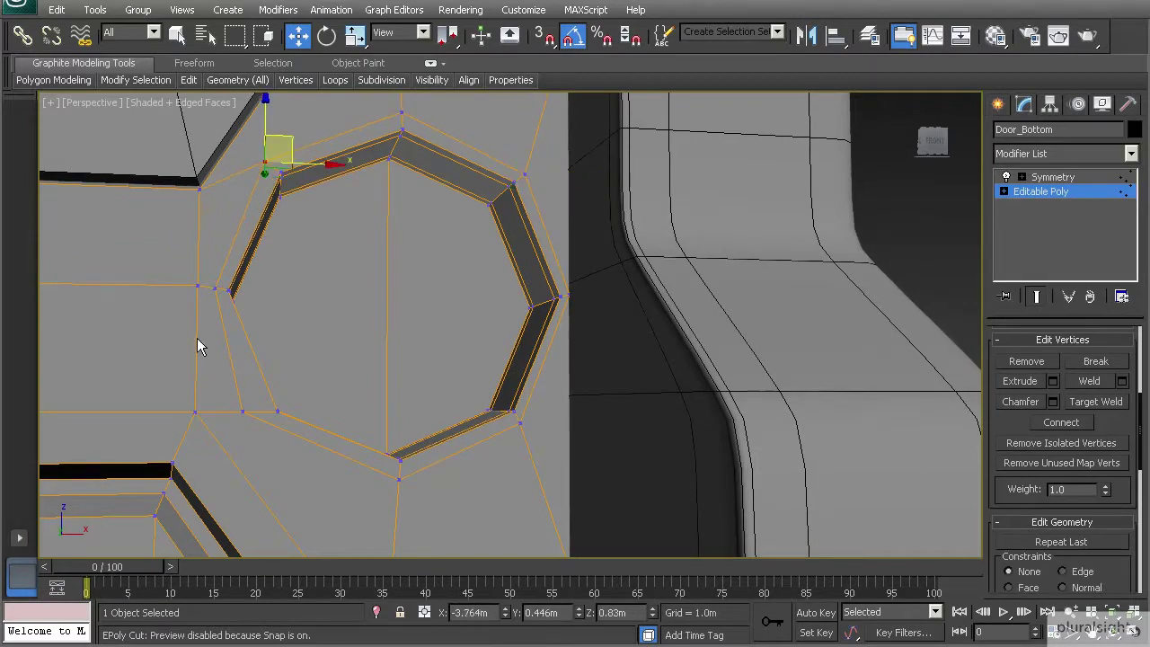
{"action": "left_click", "coordinate": [242, 411]}
{"action": "left_click_drag", "start_coordinate": [262, 388], "coordinate": [270, 399]}
{"action": "middle_click_drag", "start_coordinate": [270, 399], "coordinate": [277, 346]}
{"action": "scroll", "coordinate": [248, 298], "scroll_direction": "down", "scroll_amount": 1}
{"action": "scroll", "coordinate": [276, 346], "scroll_direction": "down", "scroll_amount": 1}
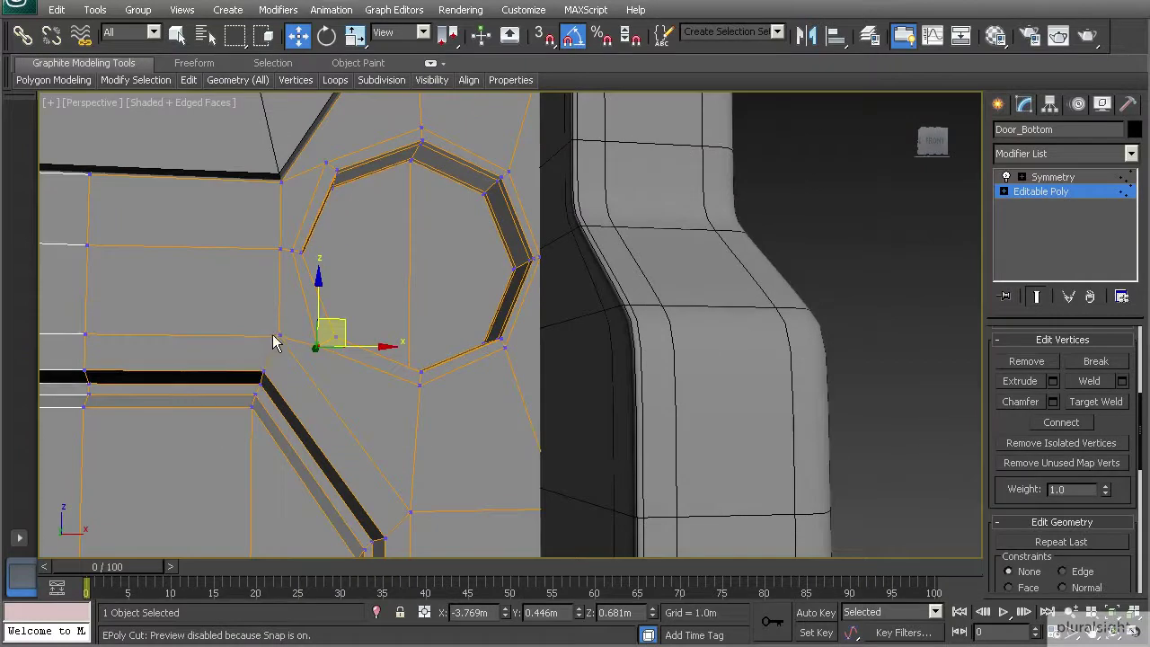
{"action": "scroll", "coordinate": [404, 393], "scroll_direction": "up", "scroll_amount": 1}
{"action": "middle_click_drag", "start_coordinate": [308, 310], "coordinate": [321, 366]}
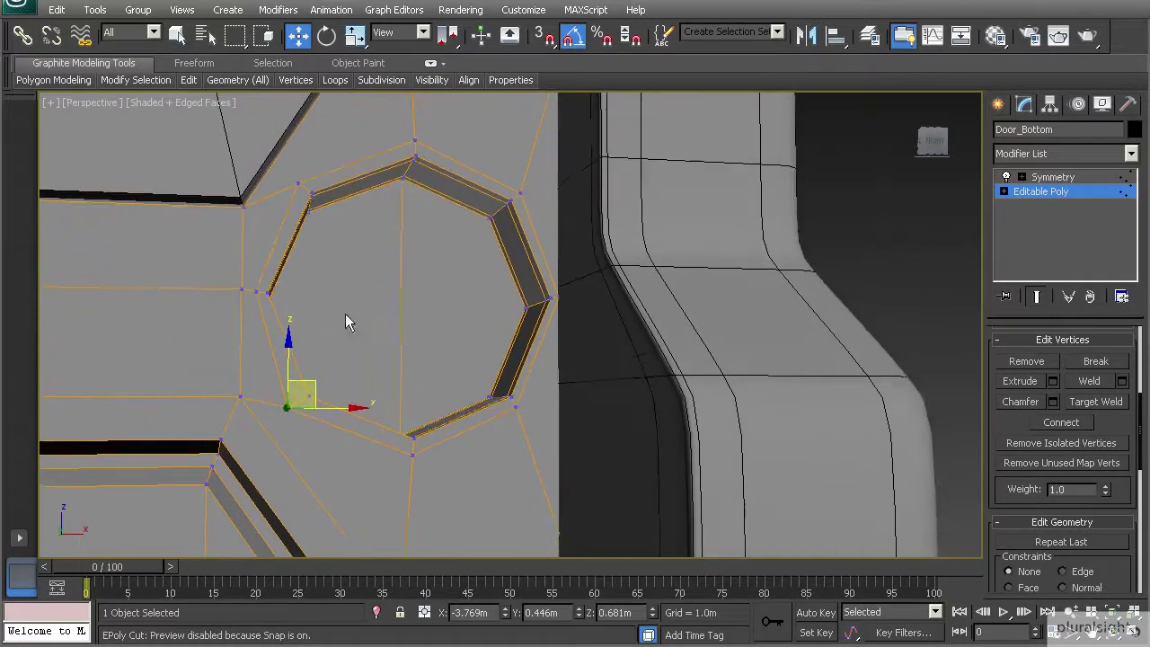
- Select the two opposite side vertices of the recess floor, level with the octagon's centre
{"action": "middle_click_drag", "start_coordinate": [410, 268], "coordinate": [513, 292], "text": "alt"}
{"action": "scroll", "coordinate": [445, 313], "scroll_direction": "up", "scroll_amount": 2}
{"action": "left_click", "coordinate": [448, 277]}
{"action": "scroll", "coordinate": [333, 323], "scroll_direction": "down", "scroll_amount": 3}
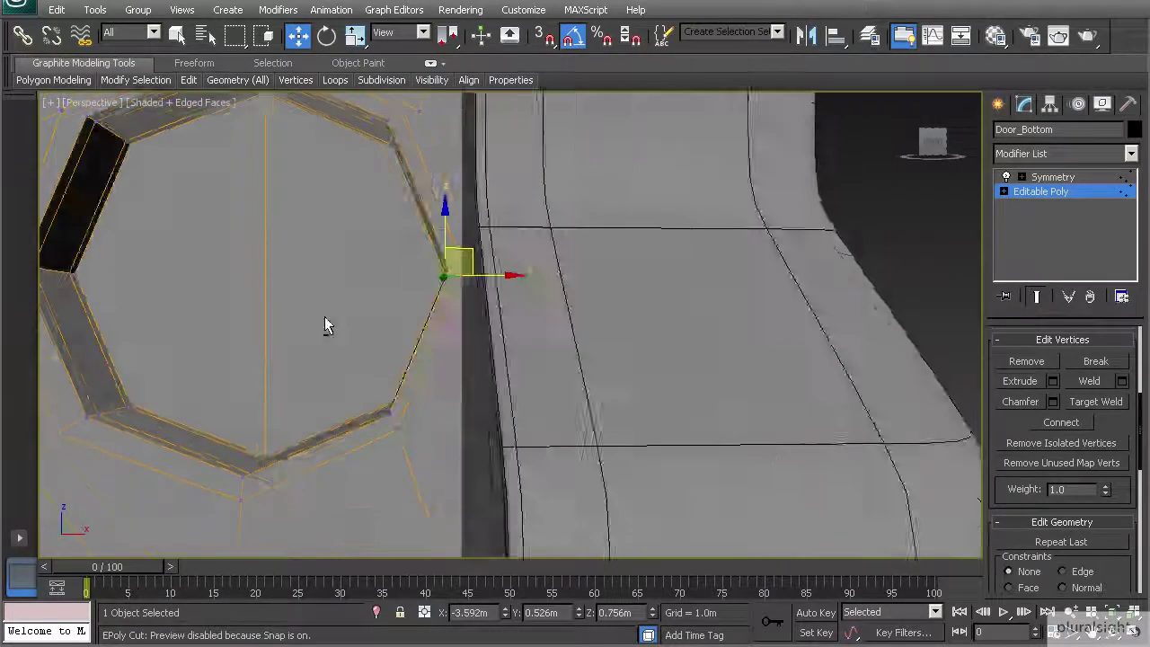
{"action": "left_click", "coordinate": [94, 275], "text": "ctrl"}
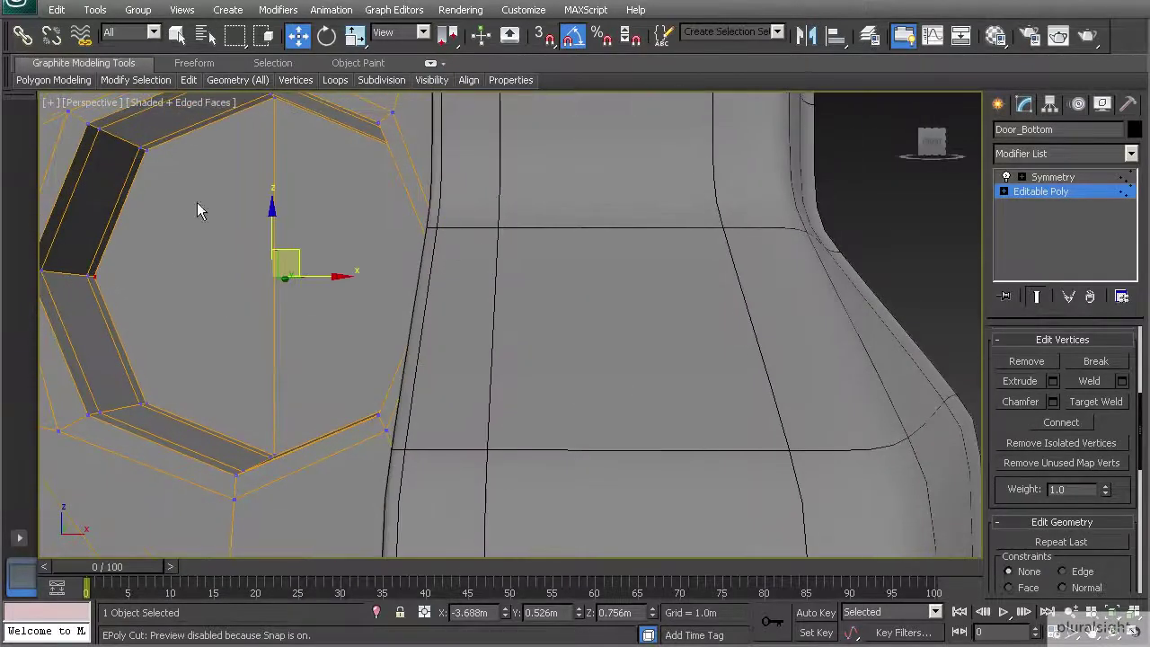
{"action": "middle_click_drag", "start_coordinate": [370, 354], "coordinate": [365, 345], "text": "alt"}
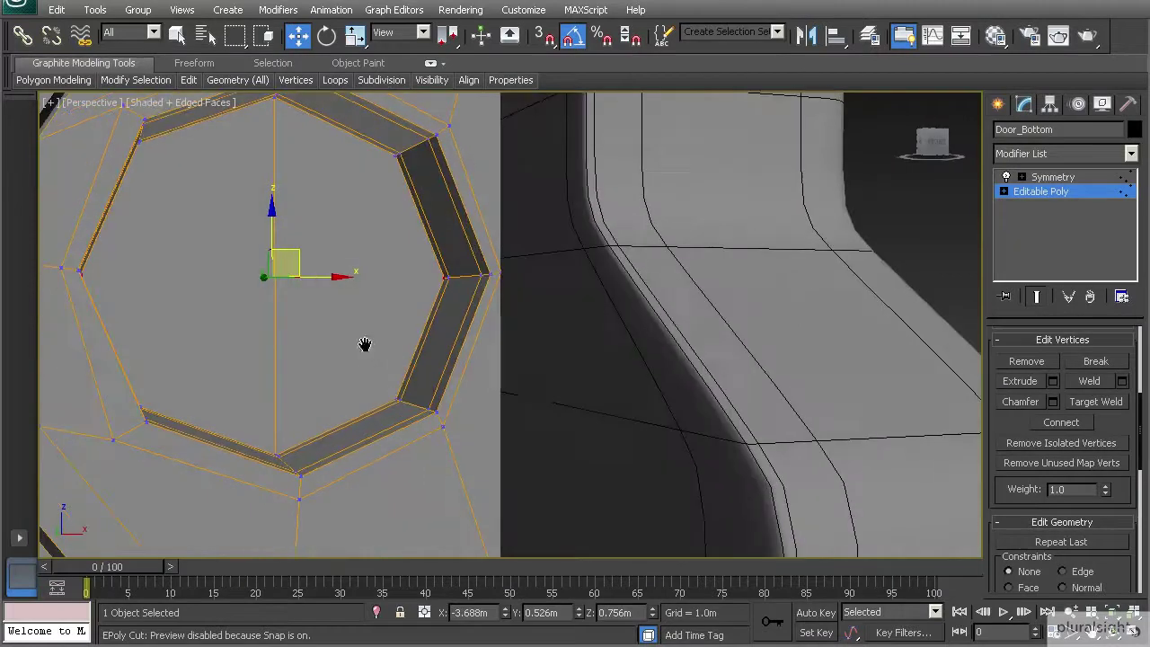
{"action": "middle_click_drag", "start_coordinate": [272, 316], "coordinate": [433, 350], "text": "alt"}
{"action": "scroll", "coordinate": [271, 310], "scroll_direction": "up", "scroll_amount": 1}
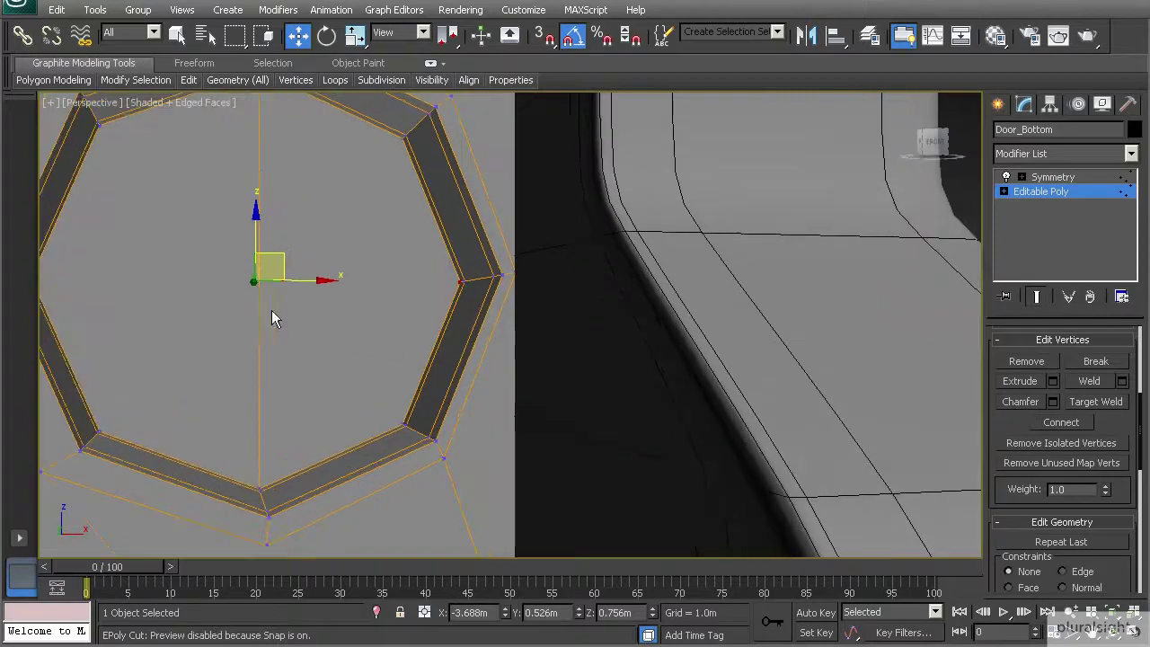
{"action": "middle_click_drag", "start_coordinate": [255, 282], "coordinate": [360, 326], "text": "alt"}
- Cut a horizontal edge across the recess floor between its opposite side vertices, crossing the vertical centre edge
{"action": "right_click", "coordinate": [385, 308]}
{"action": "left_click", "coordinate": [359, 135]}
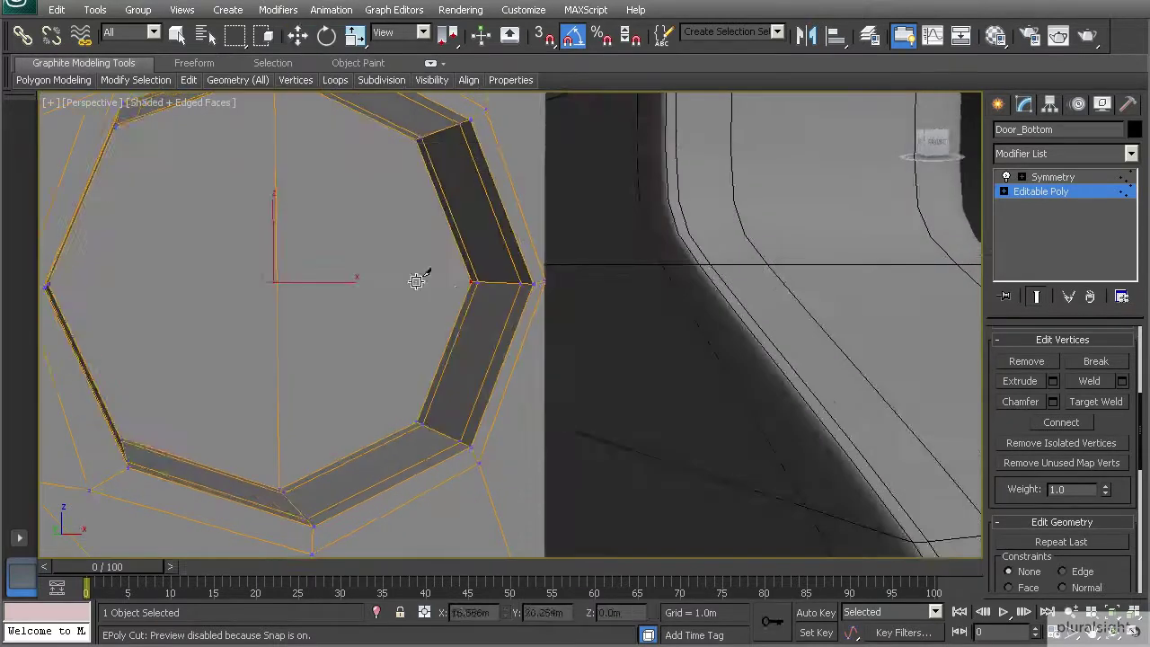
{"action": "left_click", "coordinate": [468, 281]}
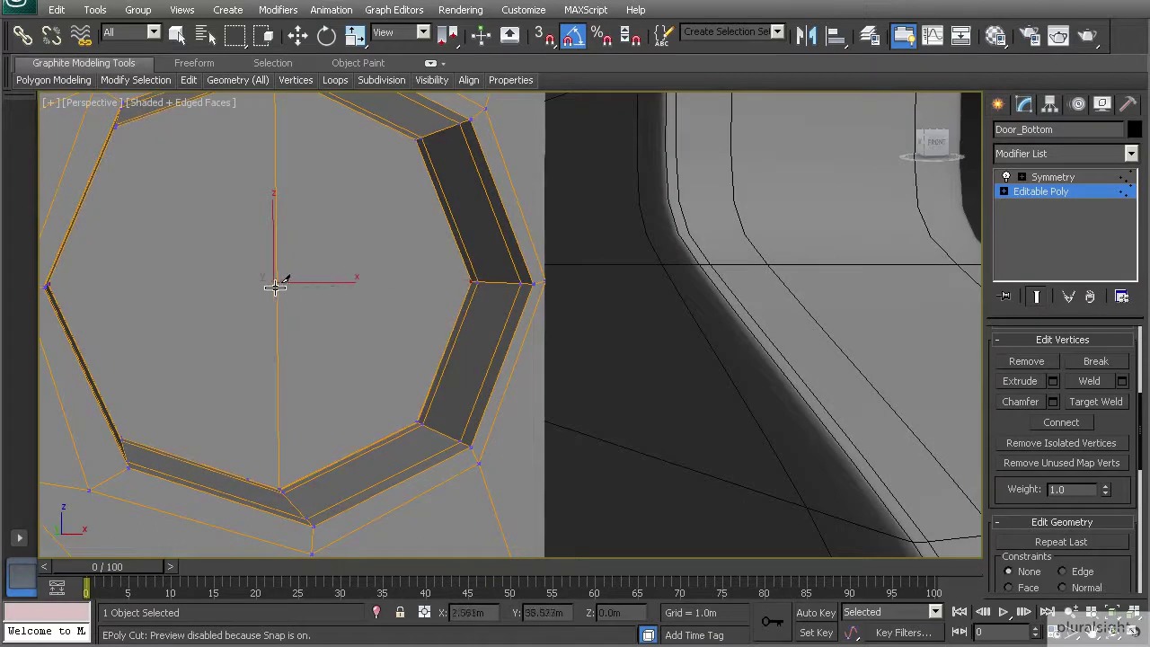
{"action": "middle_click_drag", "start_coordinate": [282, 275], "coordinate": [80, 282], "text": "alt"}
{"action": "right_click", "coordinate": [144, 290]}
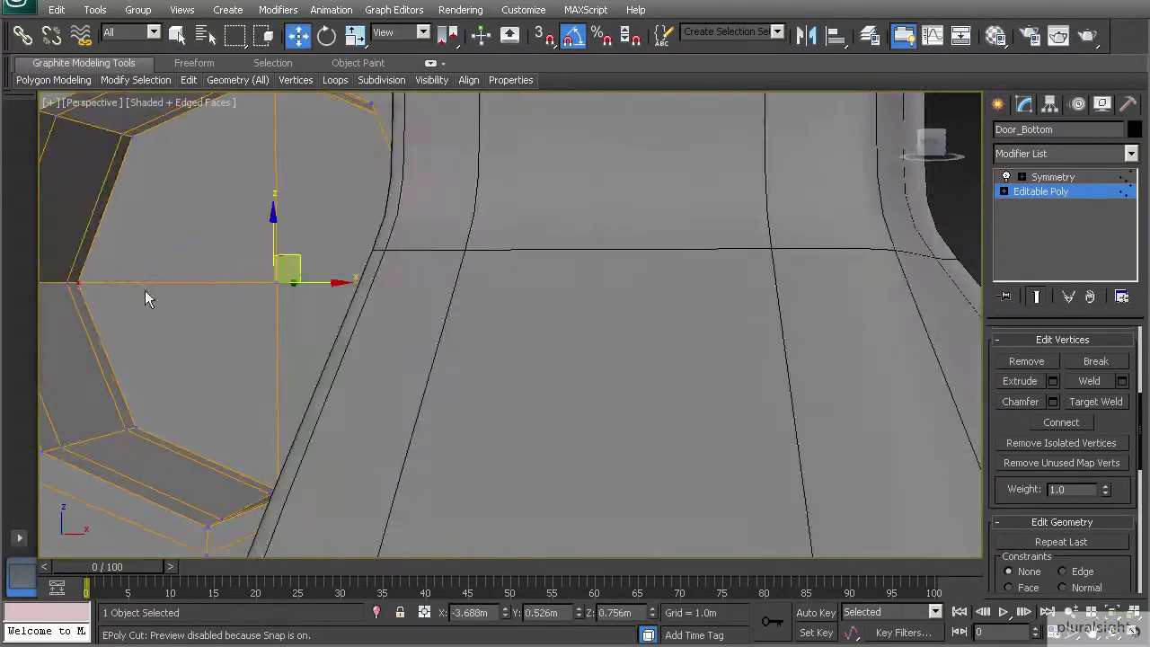
{"action": "scroll", "coordinate": [147, 294], "scroll_direction": "down", "scroll_amount": 1}
{"action": "middle_click_drag", "start_coordinate": [152, 305], "coordinate": [203, 311], "text": "alt"}
{"action": "scroll", "coordinate": [204, 311], "scroll_direction": "down", "scroll_amount": 1}
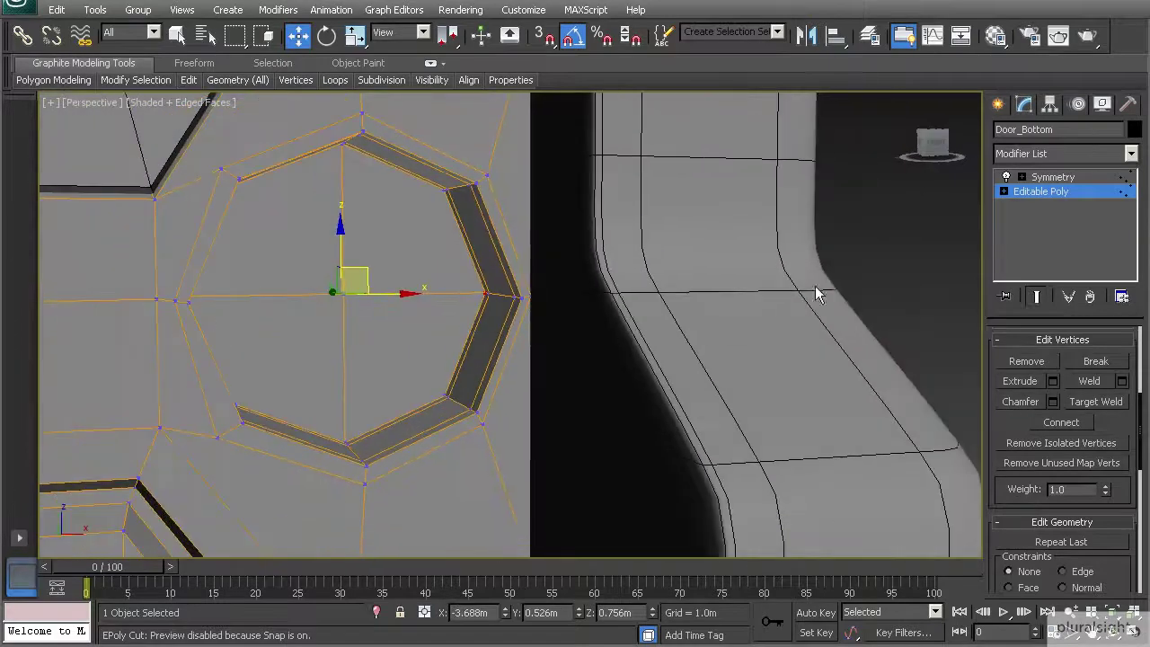
- Leave vertex editing and add a TurboSmooth modifier above Symmetry on Door_Bottom
{"action": "left_click", "coordinate": [1029, 196]}
{"action": "scroll", "coordinate": [280, 418], "scroll_direction": "down", "scroll_amount": 5}
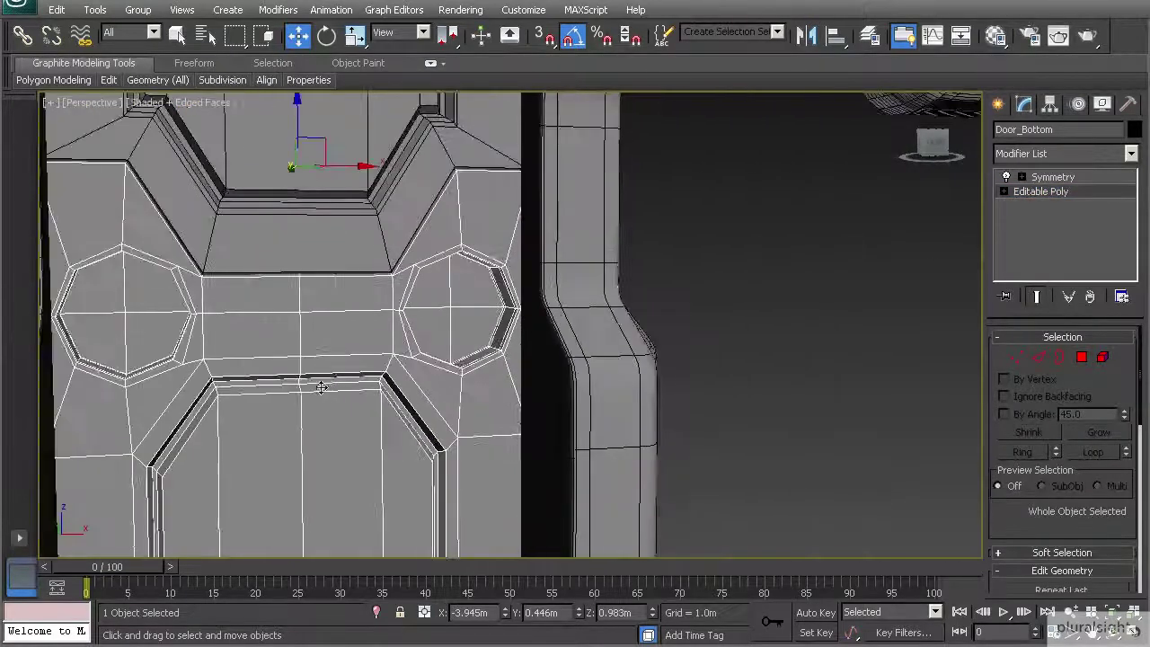
{"action": "middle_click_drag", "start_coordinate": [321, 387], "coordinate": [432, 358]}
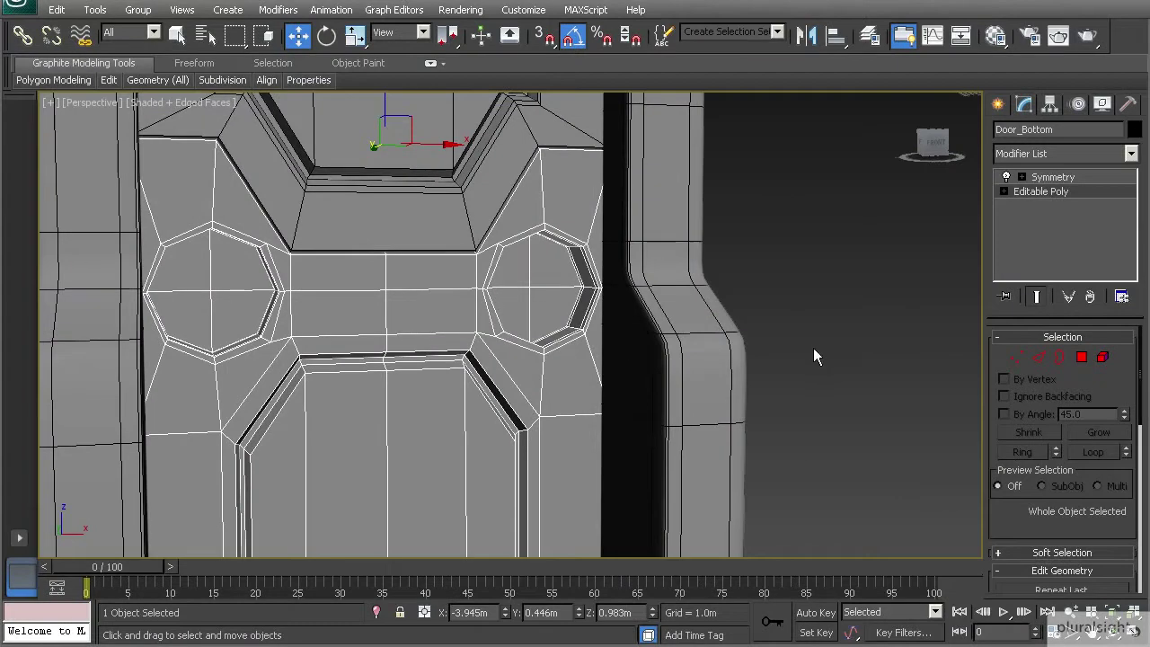
{"action": "left_click", "coordinate": [1056, 178]}
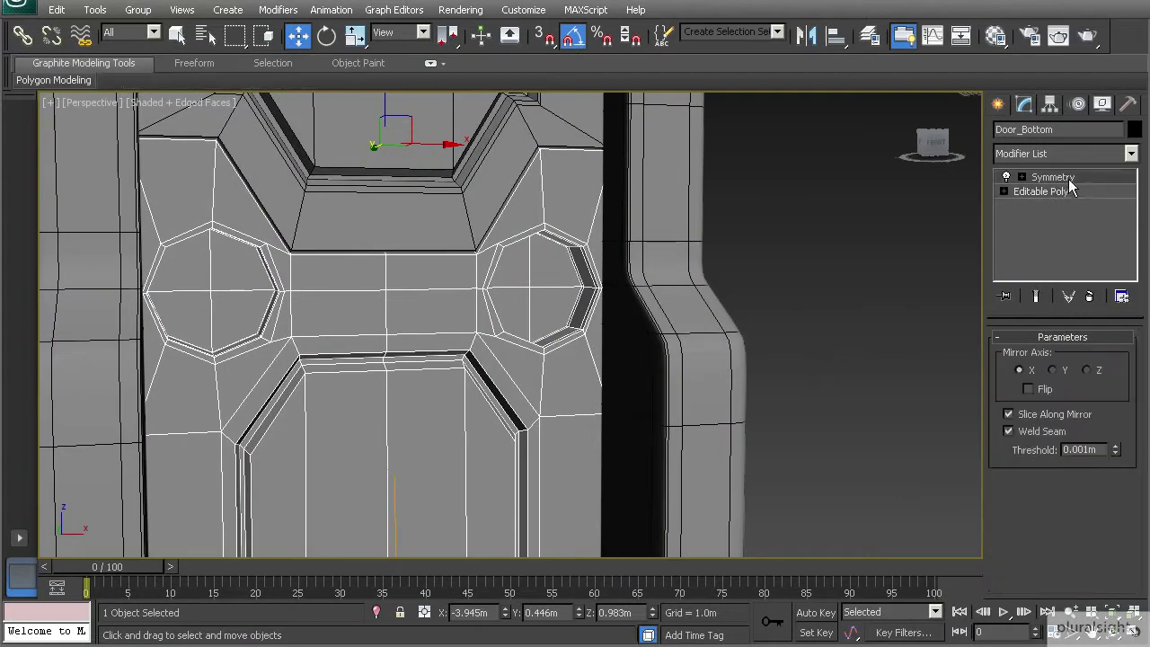
{"action": "left_click", "coordinate": [1129, 154]}
{"action": "scroll", "coordinate": [1051, 404], "scroll_direction": "down", "scroll_amount": 15}
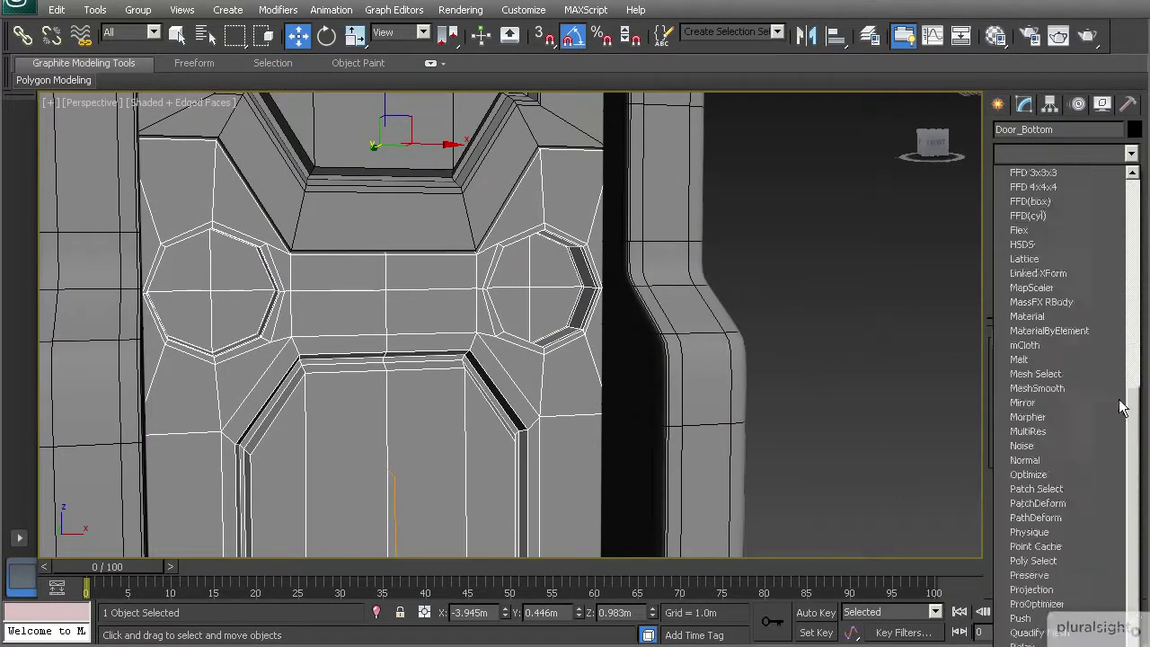
{"action": "left_click", "coordinate": [1039, 588]}
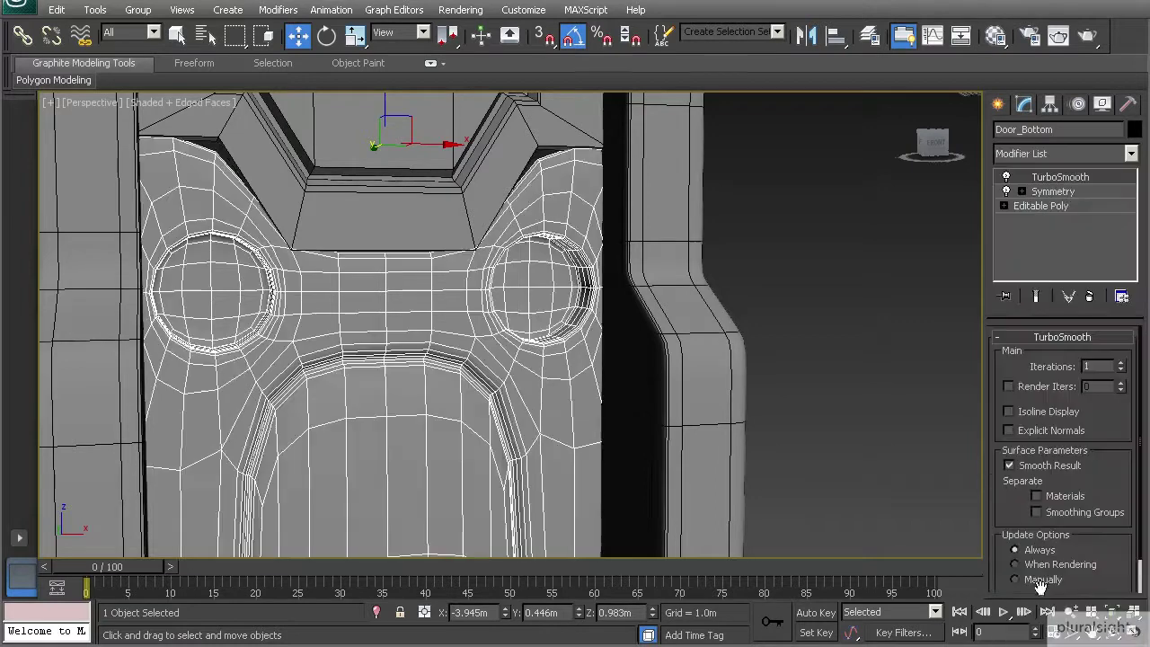
- Set TurboSmooth to 2 iterations, check the smoothed recesses and panel, and enable Isoline Display
{"action": "middle_click_drag", "start_coordinate": [557, 321], "coordinate": [532, 279], "text": "alt"}
{"action": "scroll", "coordinate": [506, 271], "scroll_direction": "up", "scroll_amount": 5}
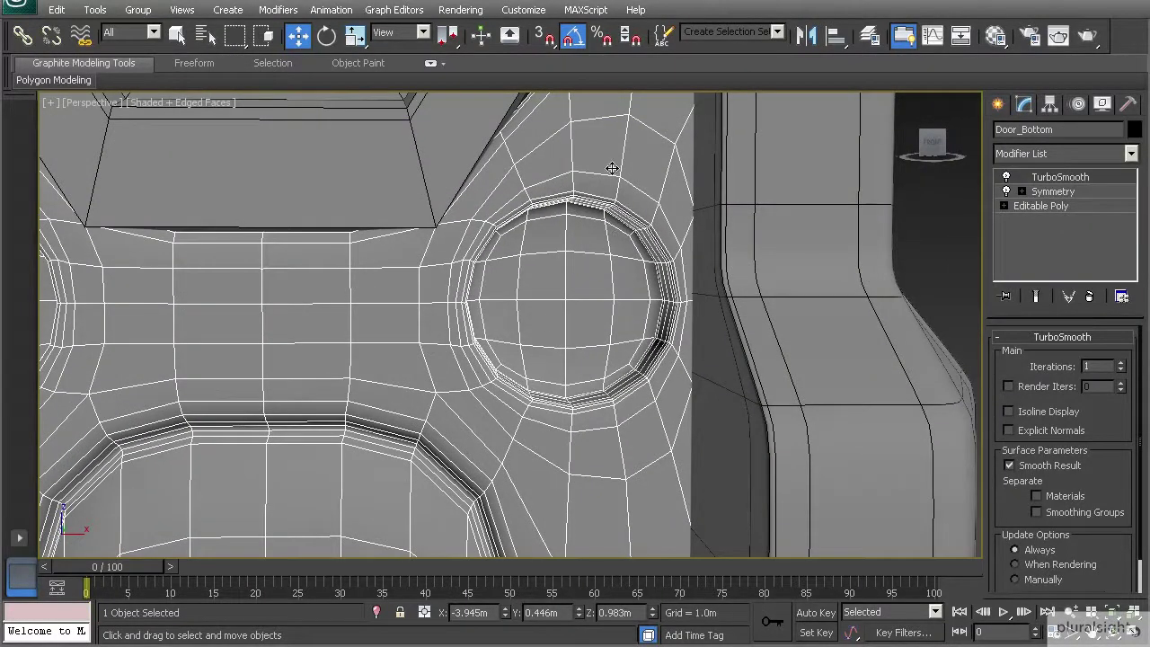
{"action": "left_click", "coordinate": [1121, 370]}
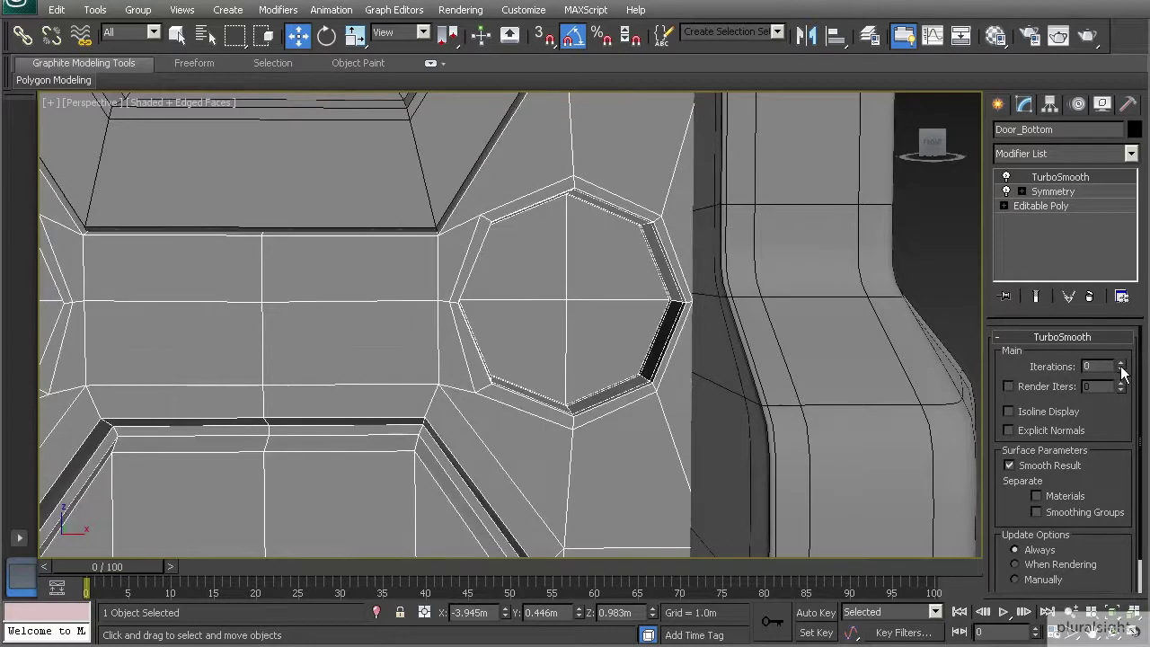
{"action": "left_click", "coordinate": [1120, 363]}
{"action": "left_click", "coordinate": [1120, 362]}
{"action": "scroll", "coordinate": [482, 297], "scroll_direction": "up", "scroll_amount": 5}
{"action": "scroll", "coordinate": [642, 304], "scroll_direction": "down", "scroll_amount": 2}
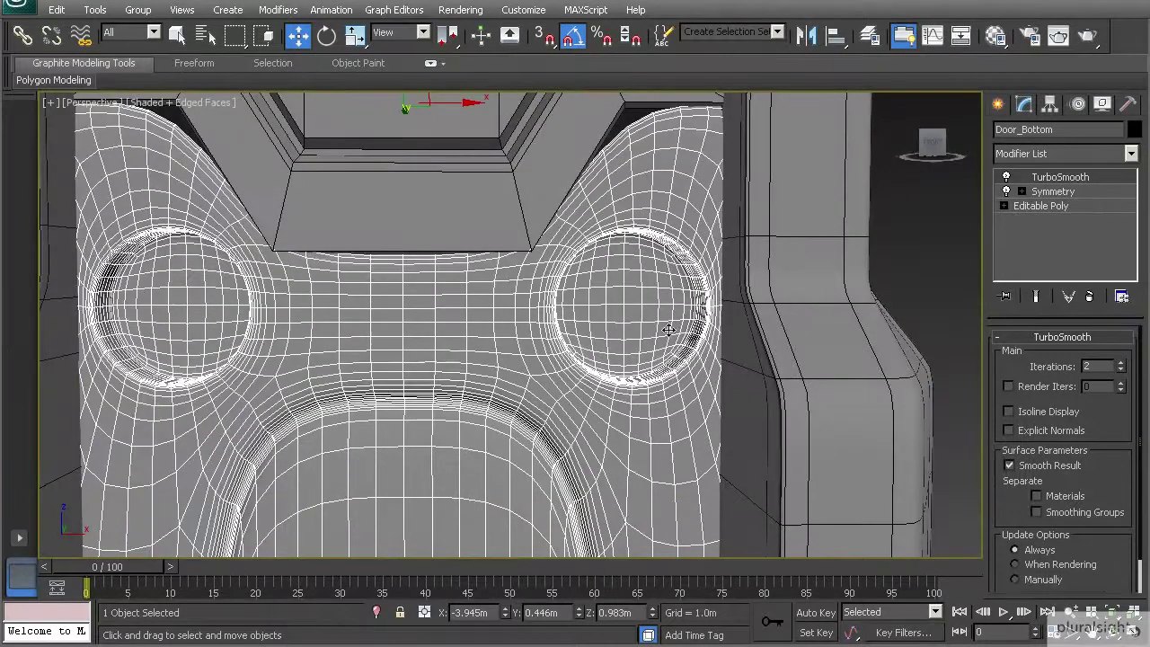
{"action": "scroll", "coordinate": [575, 275], "scroll_direction": "down", "scroll_amount": 3}
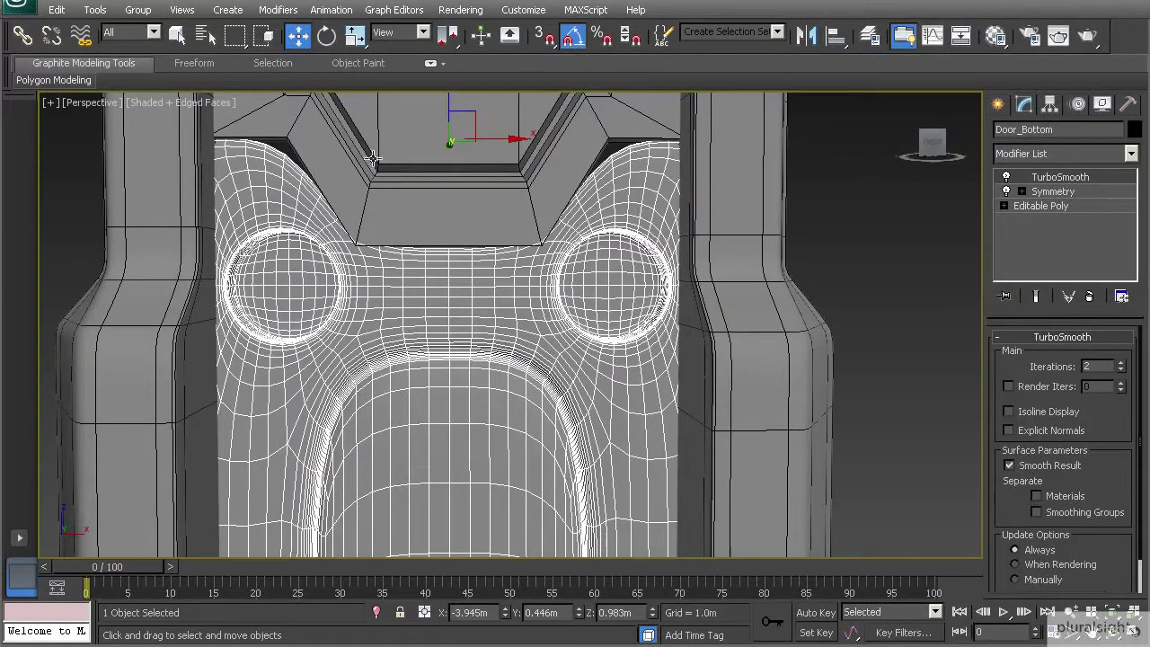
{"action": "scroll", "coordinate": [501, 244], "scroll_direction": "down", "scroll_amount": 4}
{"action": "scroll", "coordinate": [508, 323], "scroll_direction": "up", "scroll_amount": 3}
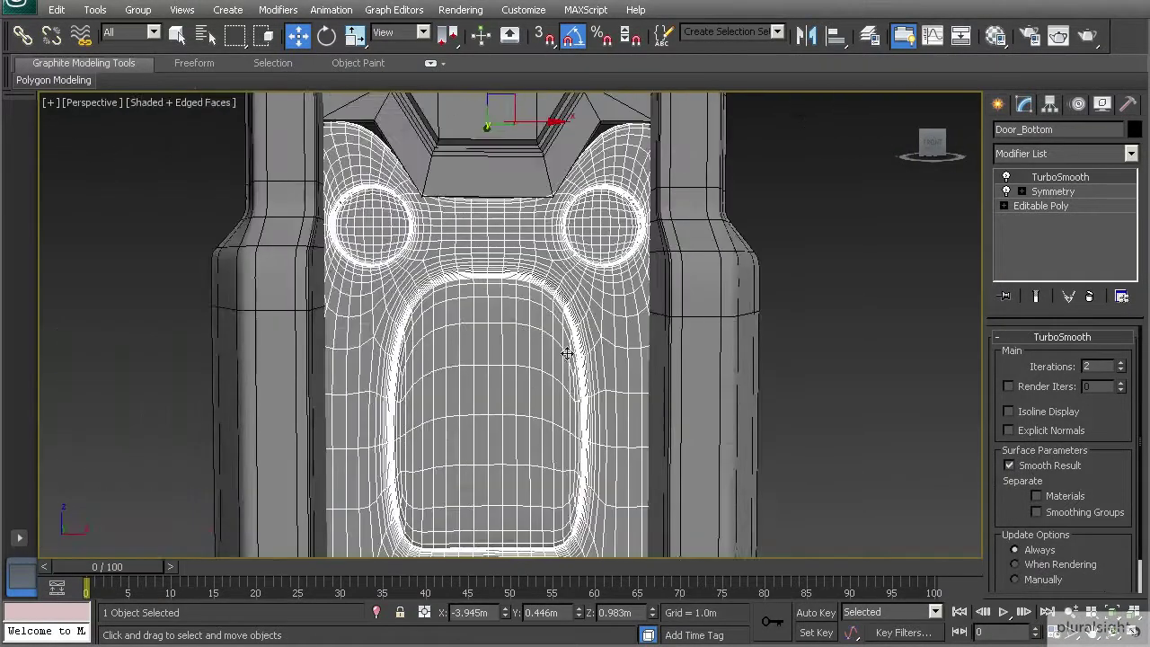
{"action": "left_click", "coordinate": [1009, 412]}
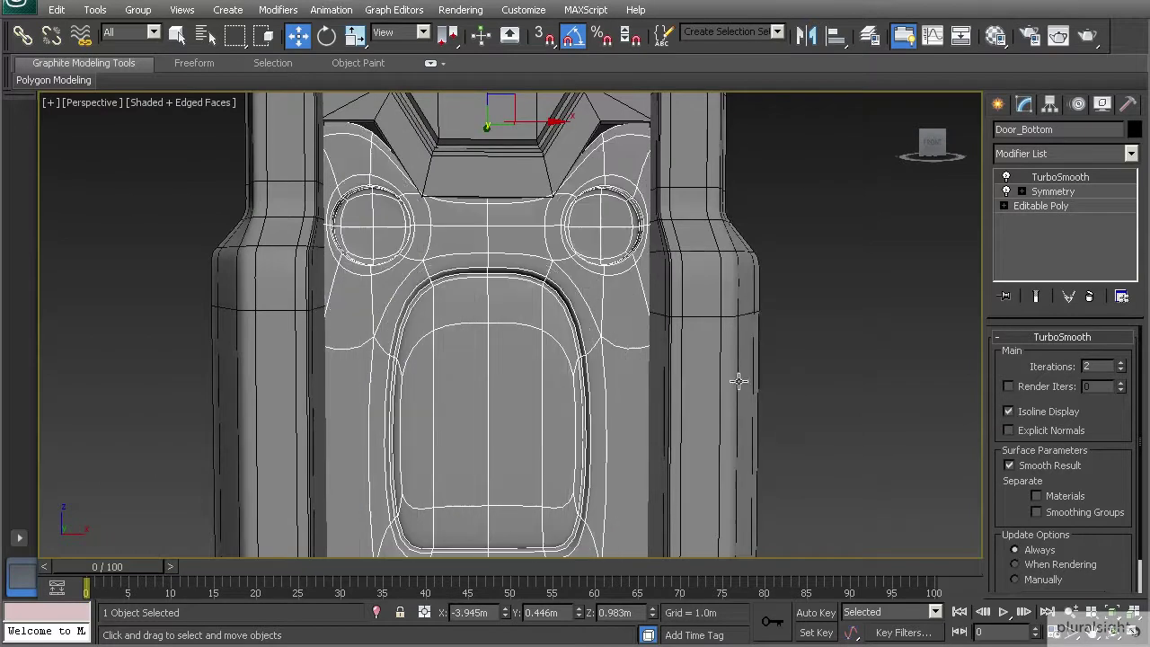
- Enter edge editing on Door_Bottom's Editable Poly with the end result shown, and add a vertical Swift Loop beside the central panel's upper corner
{"action": "left_click", "coordinate": [1058, 210]}
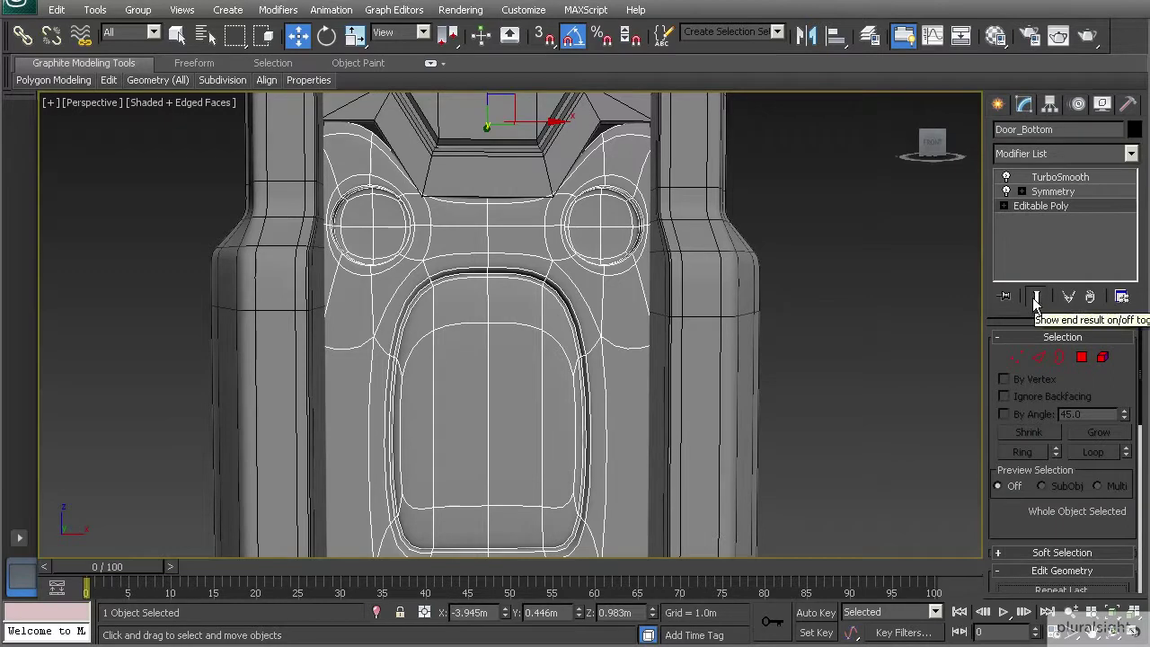
{"action": "left_click", "coordinate": [1037, 356]}
{"action": "mouse_move", "coordinate": [189, 81]}
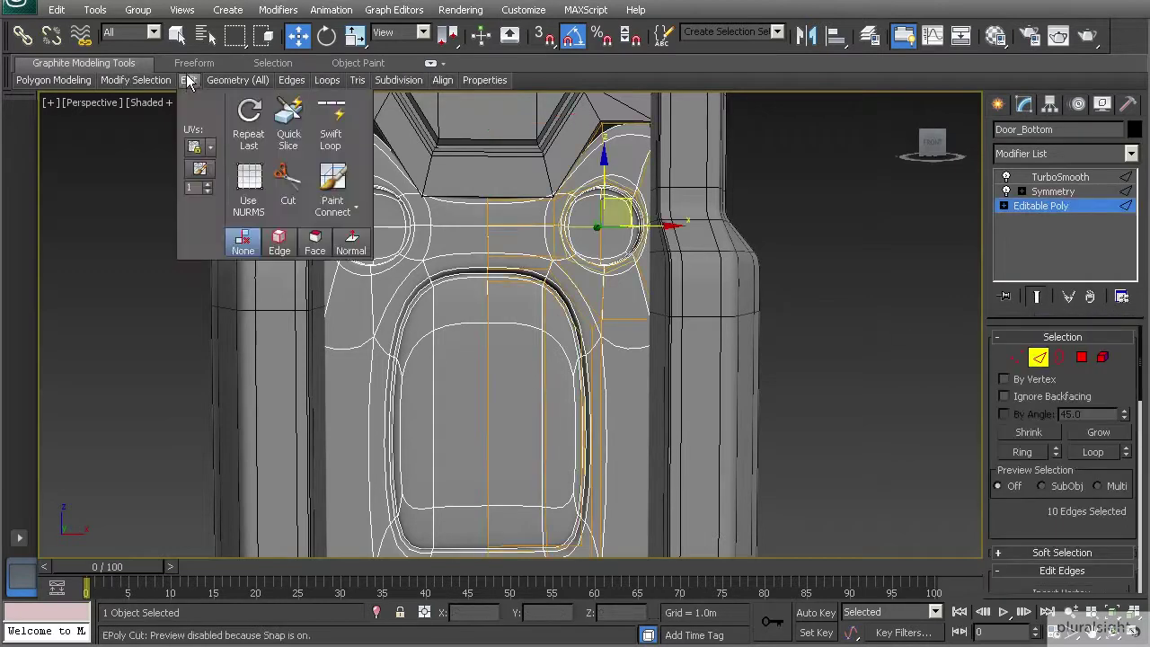
{"action": "left_click", "coordinate": [332, 135]}
{"action": "scroll", "coordinate": [539, 225], "scroll_direction": "up", "scroll_amount": 5}
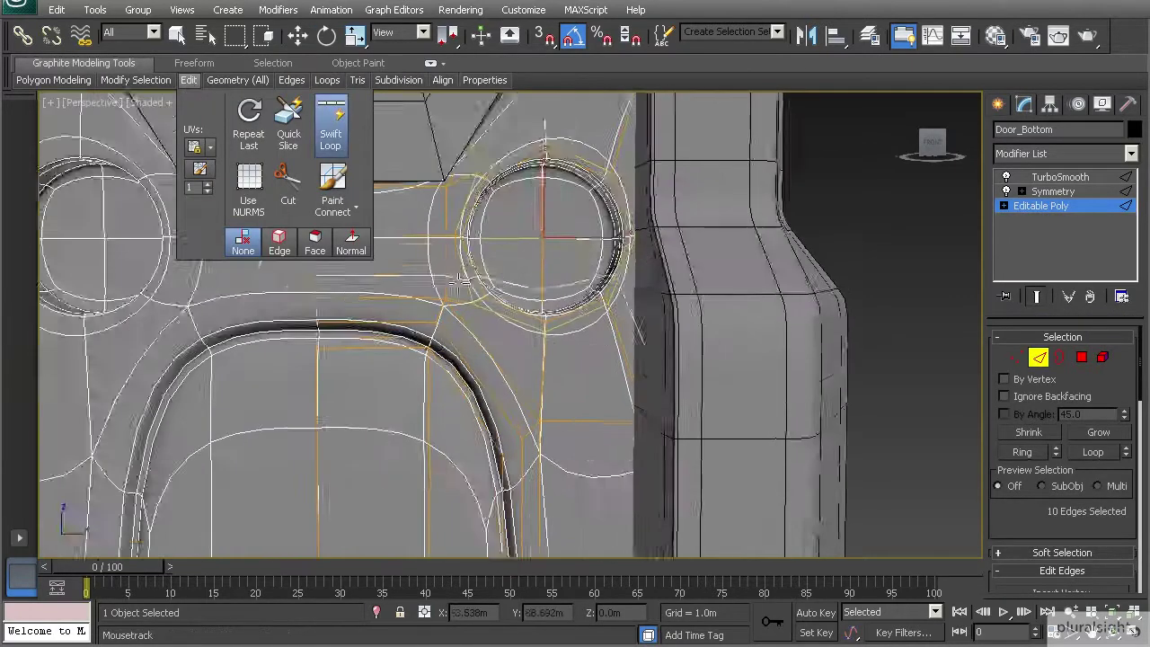
{"action": "middle_click_drag", "start_coordinate": [633, 282], "coordinate": [673, 290]}
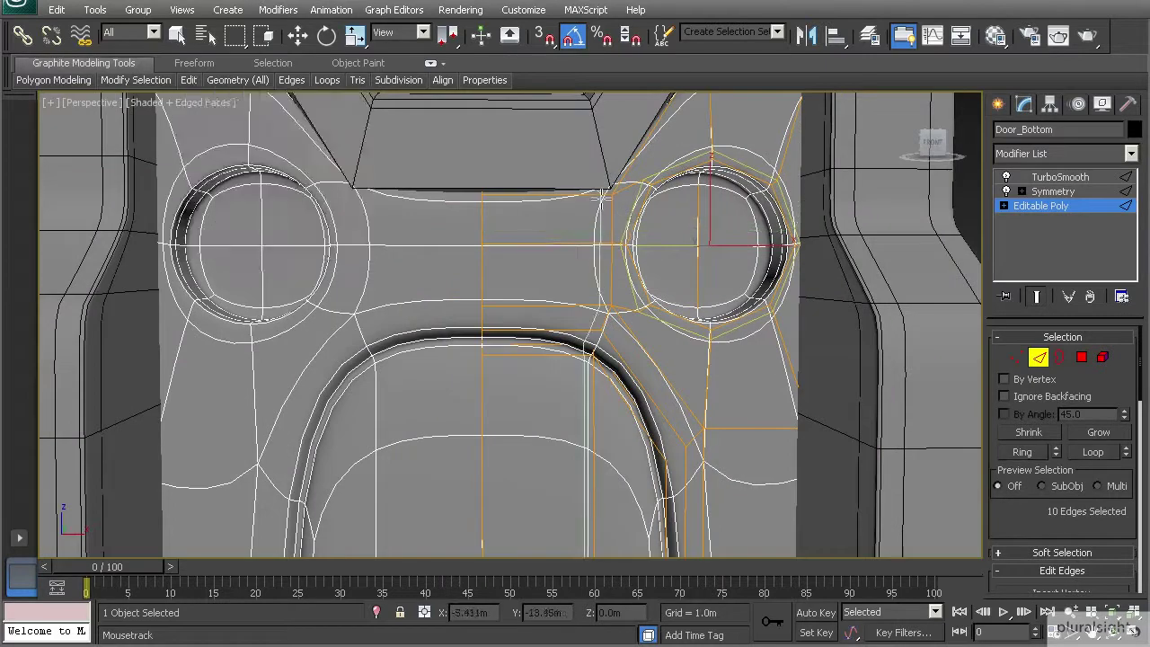
{"action": "left_click", "coordinate": [602, 198]}
- Add supporting Swift Loops around the central panel's recessed rim and a horizontal loop at the lower end of its sloped upper corner
{"action": "middle_click_drag", "start_coordinate": [598, 326], "coordinate": [617, 288]}
{"action": "scroll", "coordinate": [579, 256], "scroll_direction": "up", "scroll_amount": 2}
{"action": "left_click", "coordinate": [601, 236]}
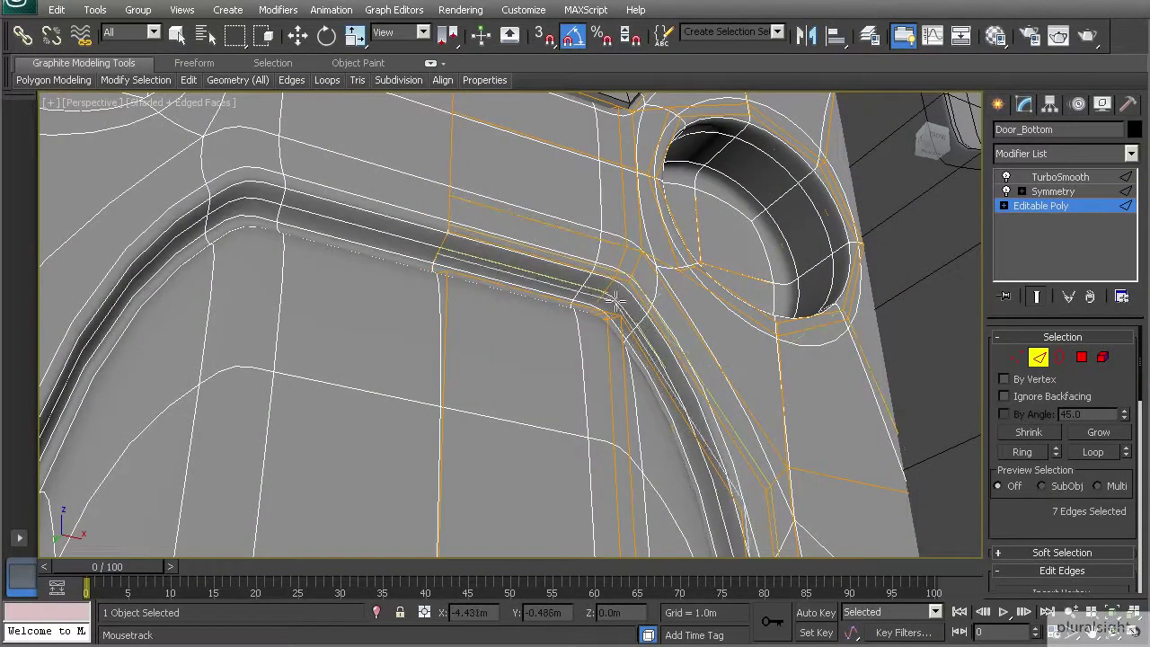
{"action": "middle_click_drag", "start_coordinate": [620, 292], "coordinate": [574, 358], "text": "alt"}
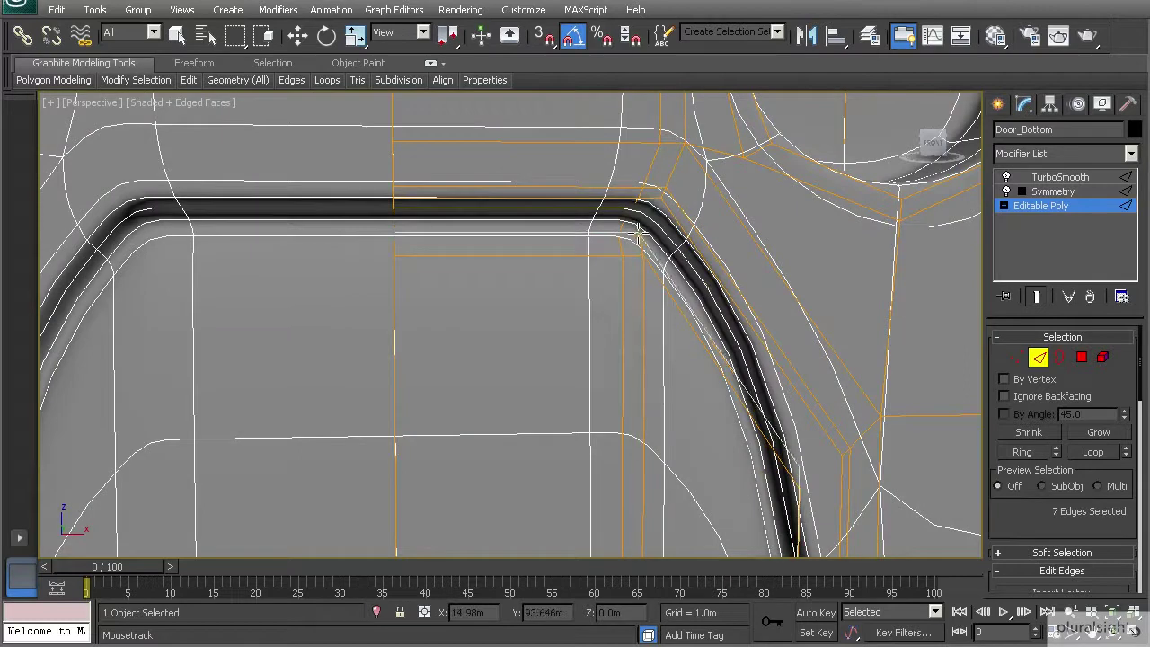
{"action": "middle_click_drag", "start_coordinate": [637, 235], "coordinate": [614, 235], "text": "alt"}
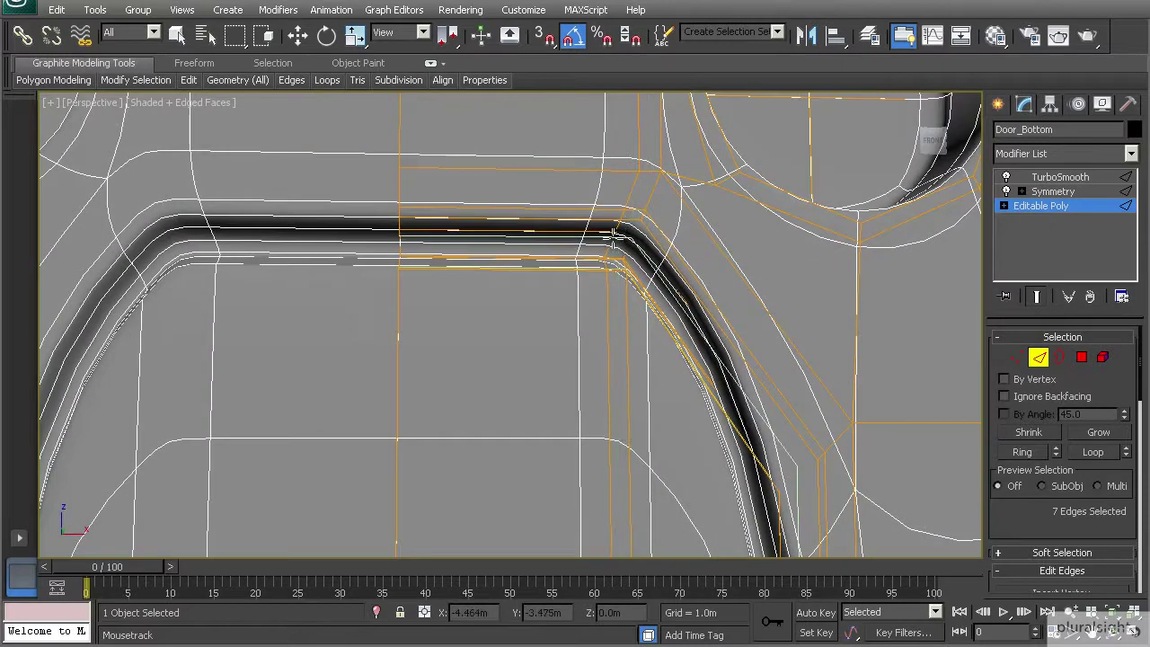
{"action": "middle_click_drag", "start_coordinate": [600, 237], "coordinate": [518, 124], "text": "alt"}
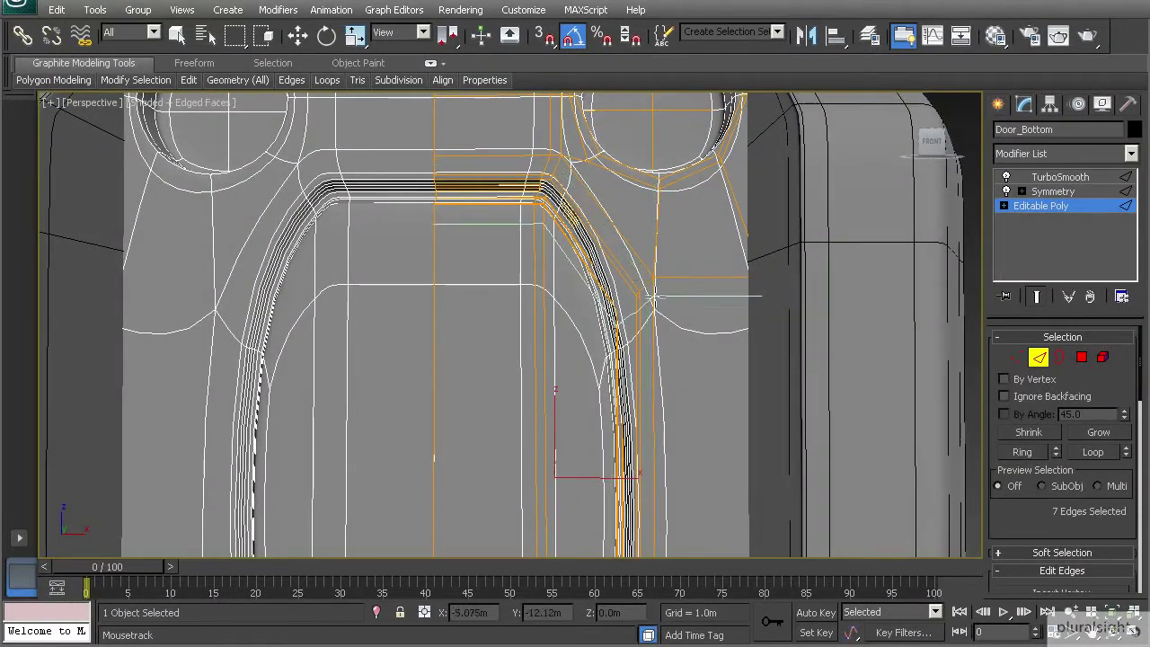
{"action": "left_click", "coordinate": [655, 296]}
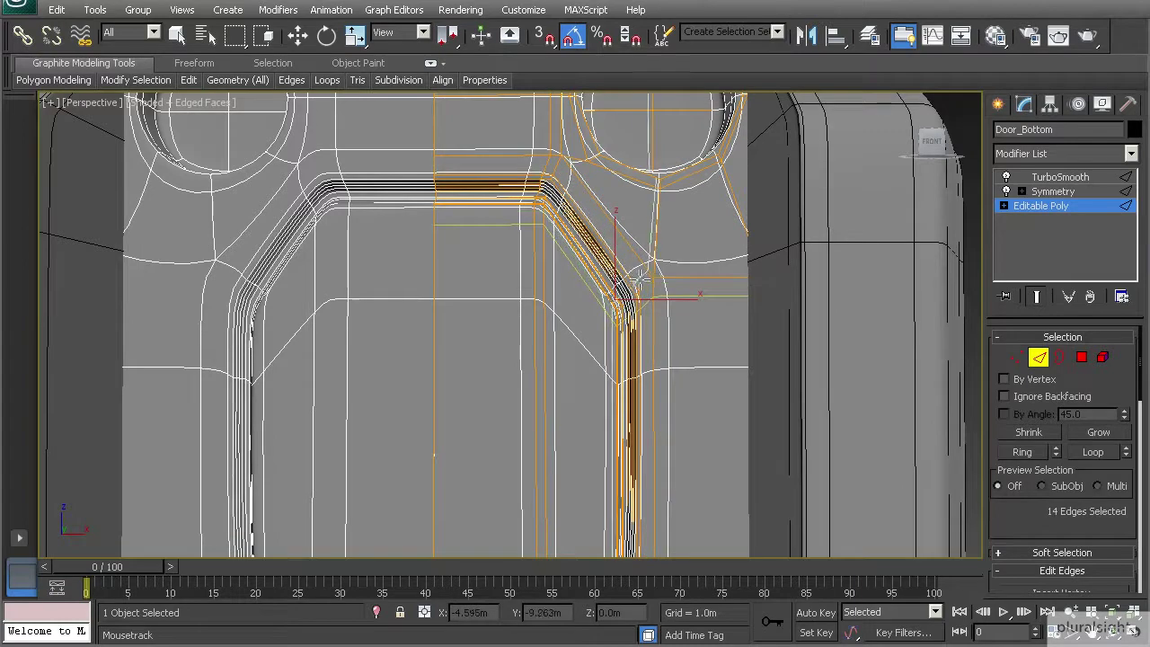
- Try a vertical Swift Loop just beside the circular recess's centre edge, check how it affects the rim, and undo it
{"action": "middle_click_drag", "start_coordinate": [640, 275], "coordinate": [585, 321]}
{"action": "scroll", "coordinate": [620, 247], "scroll_direction": "down", "scroll_amount": 2}
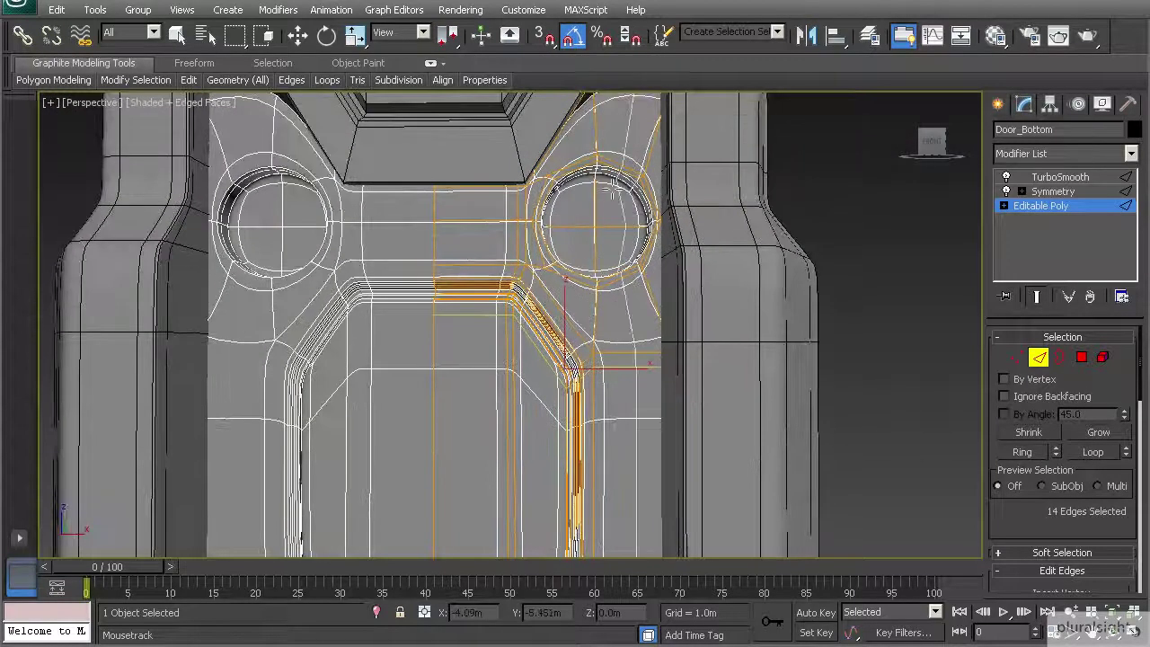
{"action": "scroll", "coordinate": [575, 208], "scroll_direction": "up", "scroll_amount": 5}
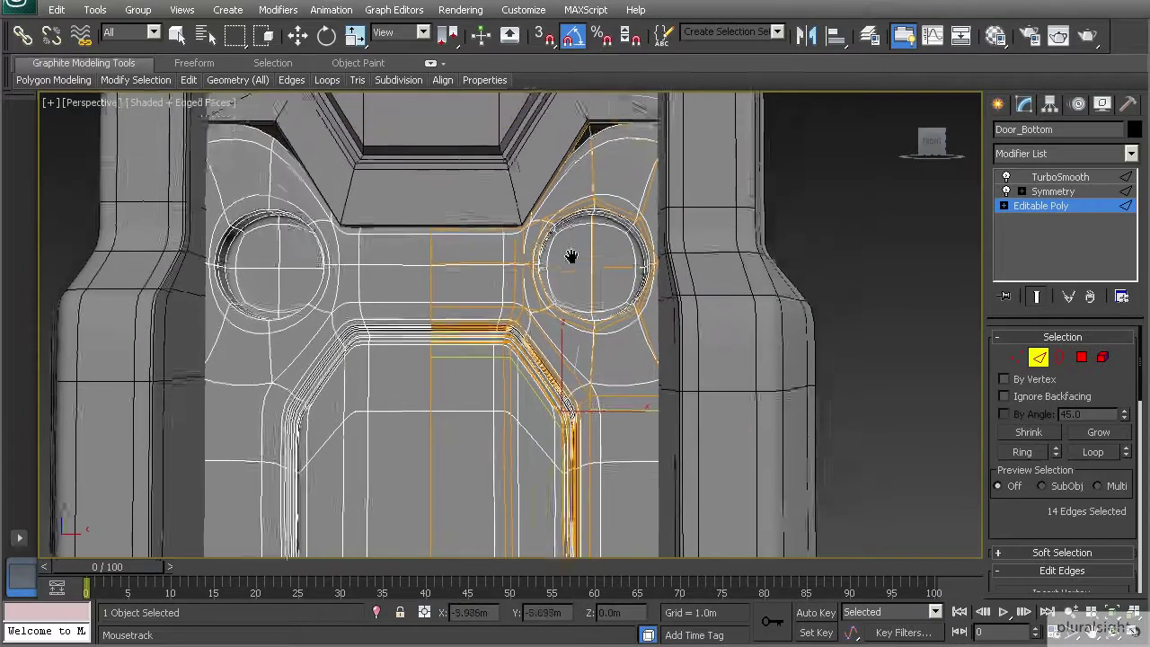
{"action": "middle_click_drag", "start_coordinate": [612, 247], "coordinate": [559, 288]}
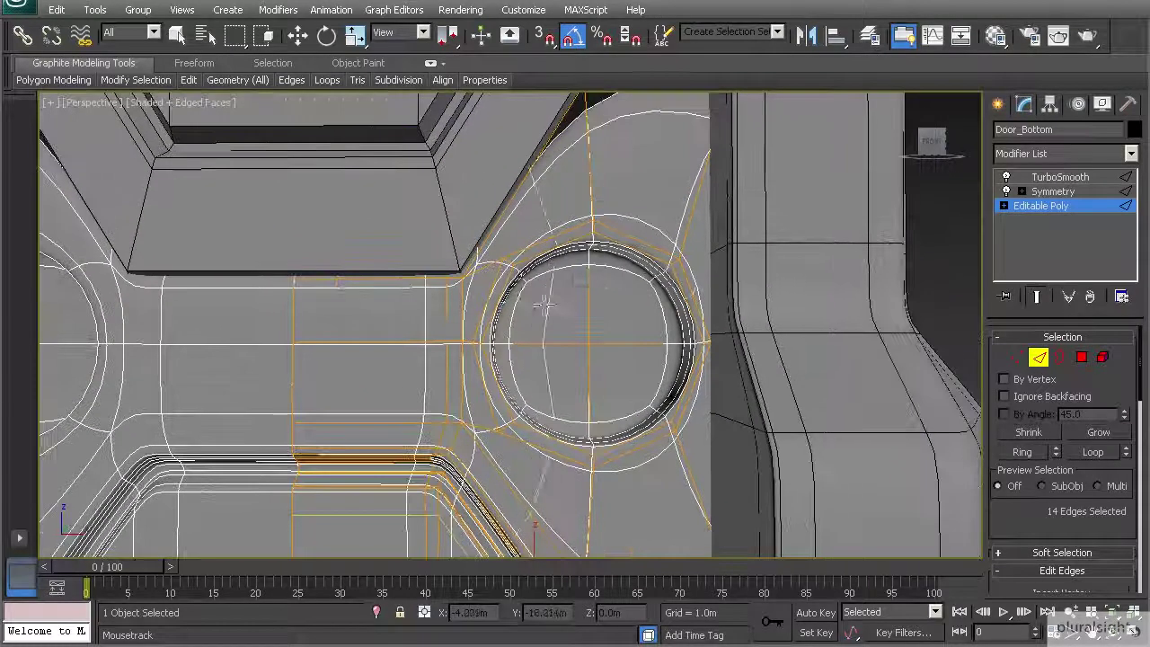
{"action": "middle_click_drag", "start_coordinate": [587, 185], "coordinate": [580, 228]}
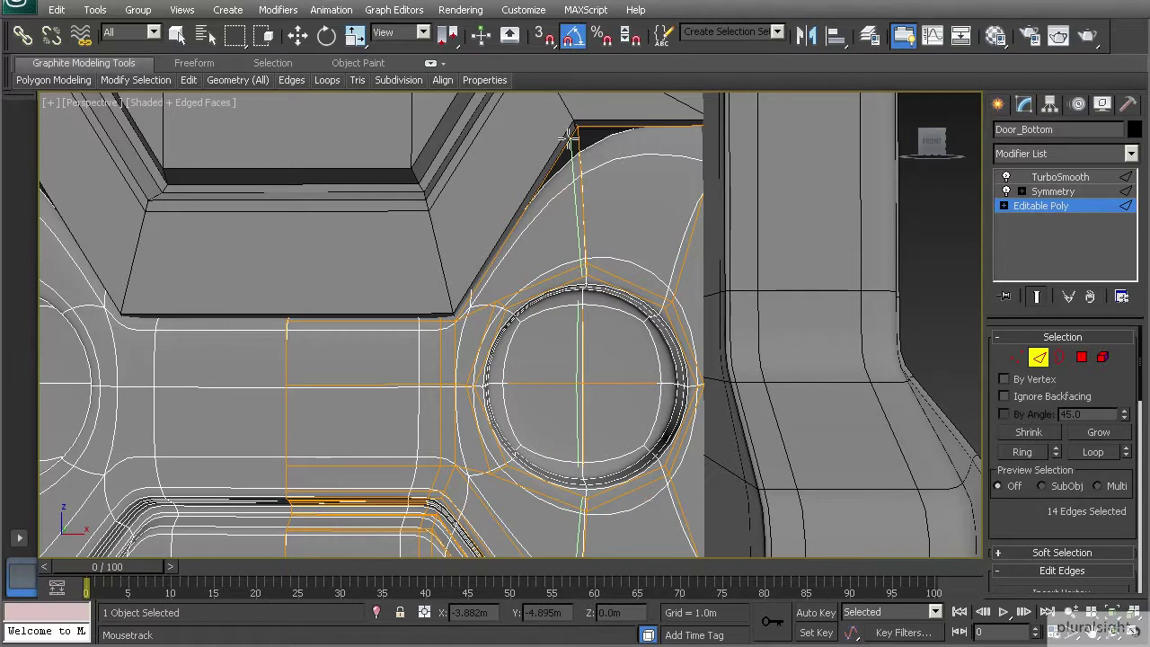
{"action": "left_click", "coordinate": [575, 270]}
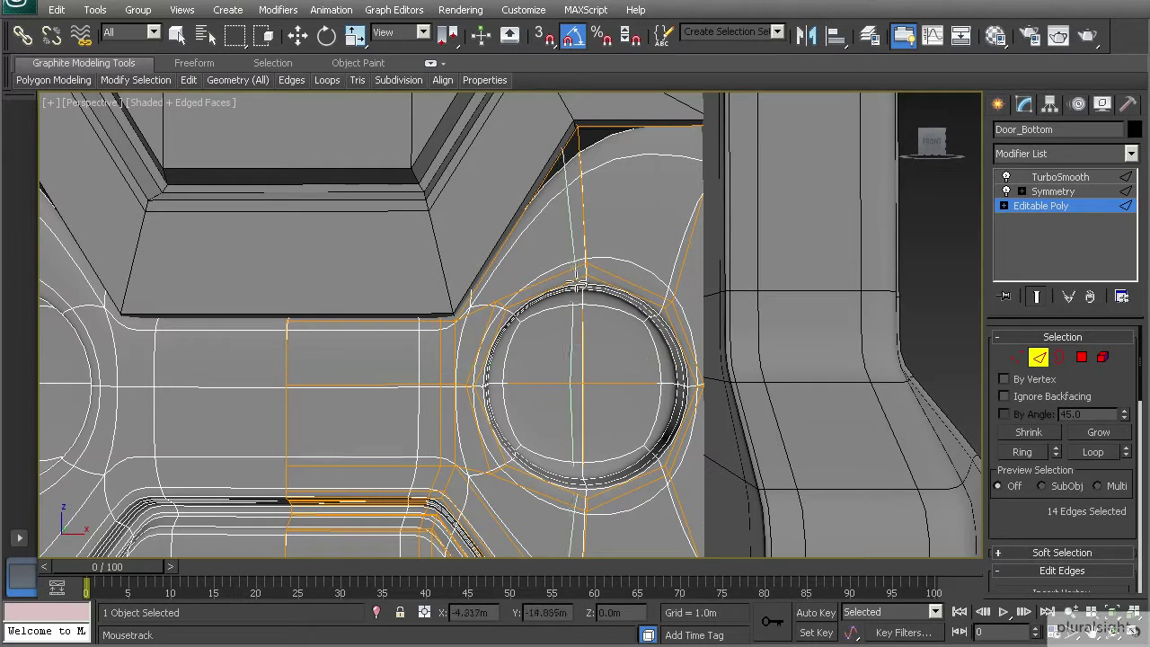
{"action": "left_click", "coordinate": [575, 269]}
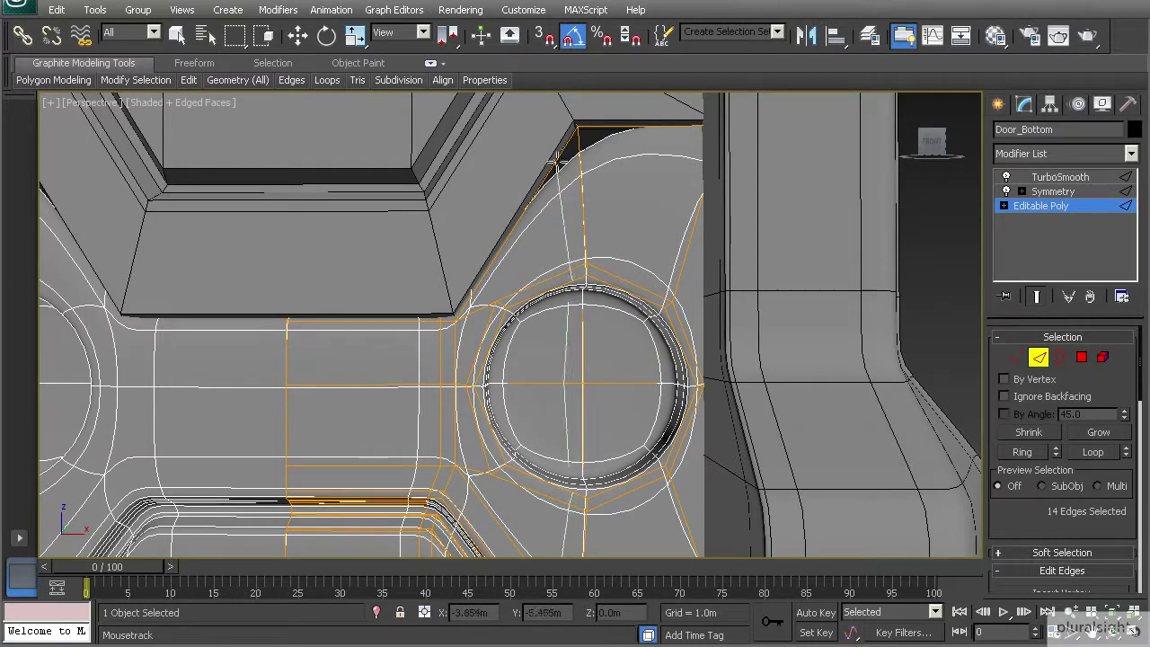
{"action": "left_click", "coordinate": [565, 143]}
{"action": "middle_click_drag", "start_coordinate": [556, 230], "coordinate": [549, 237]}
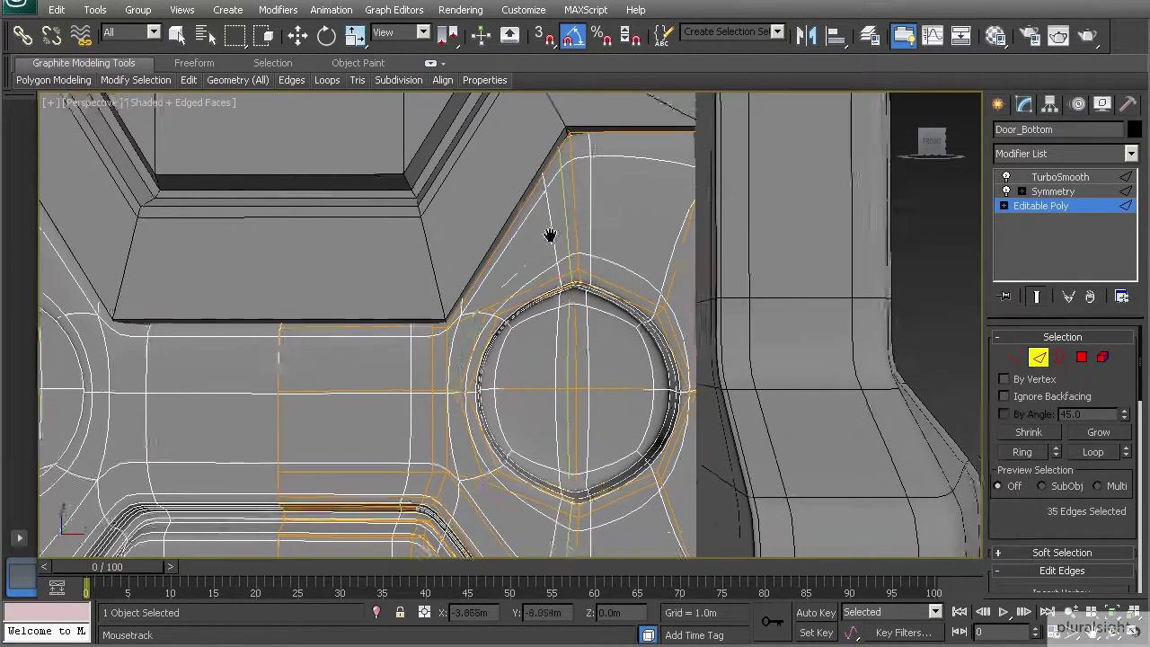
{"action": "scroll", "coordinate": [551, 244], "scroll_direction": "up", "scroll_amount": 5}
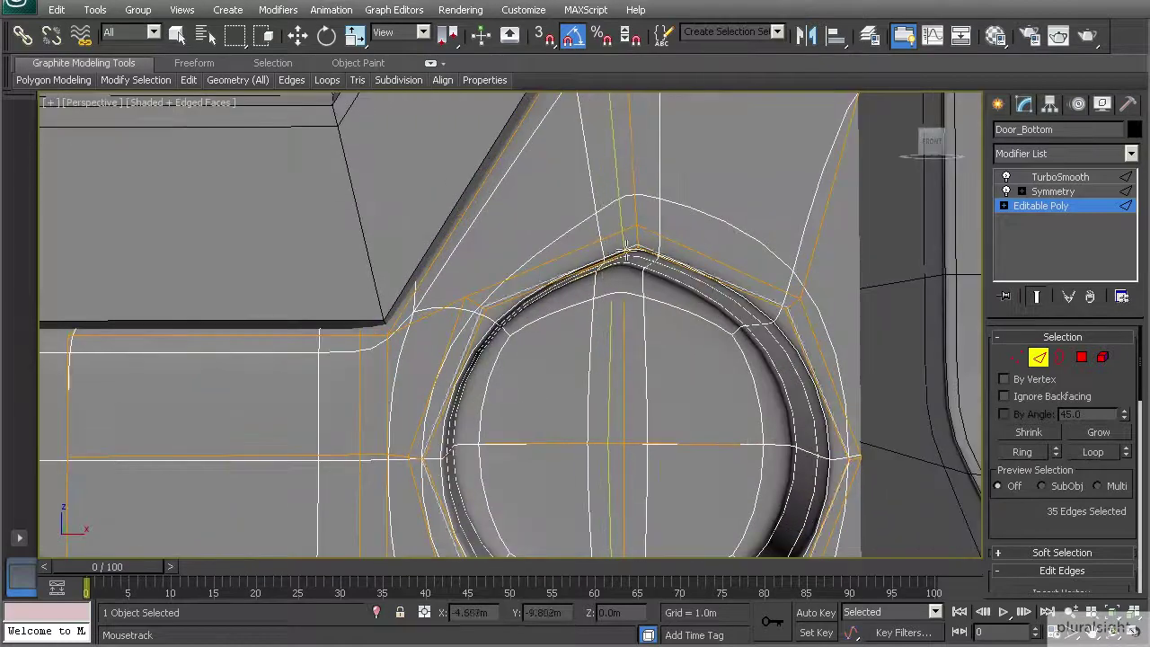
{"action": "middle_click_drag", "start_coordinate": [621, 239], "coordinate": [612, 255]}
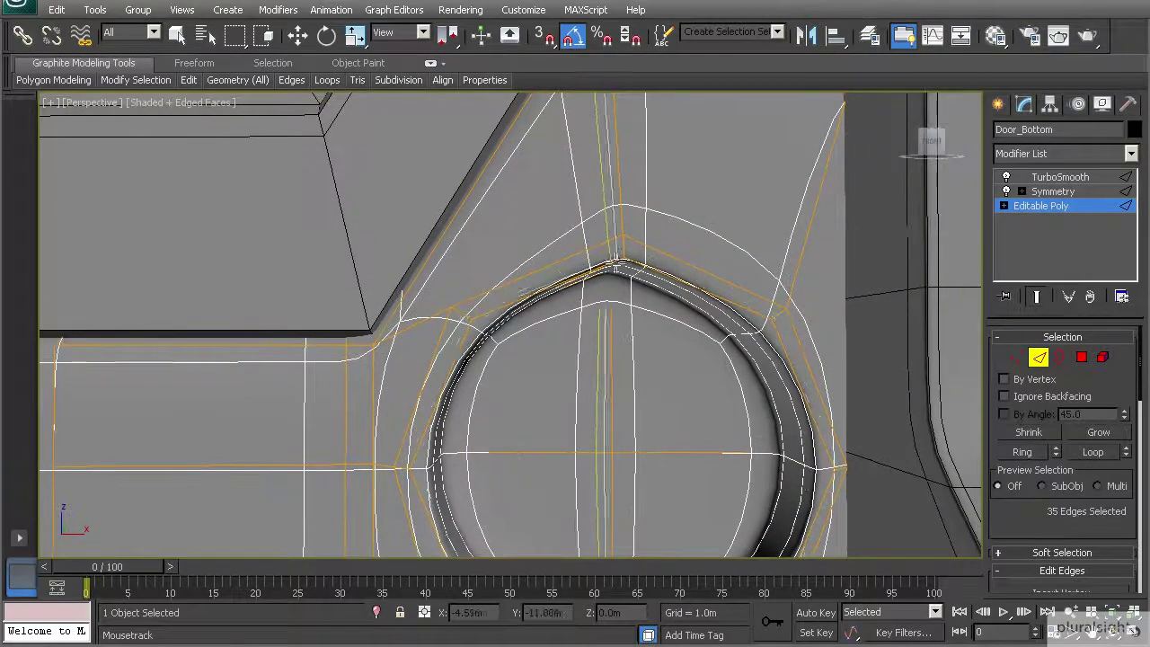
{"action": "scroll", "coordinate": [612, 271], "scroll_direction": "down", "scroll_amount": 3}
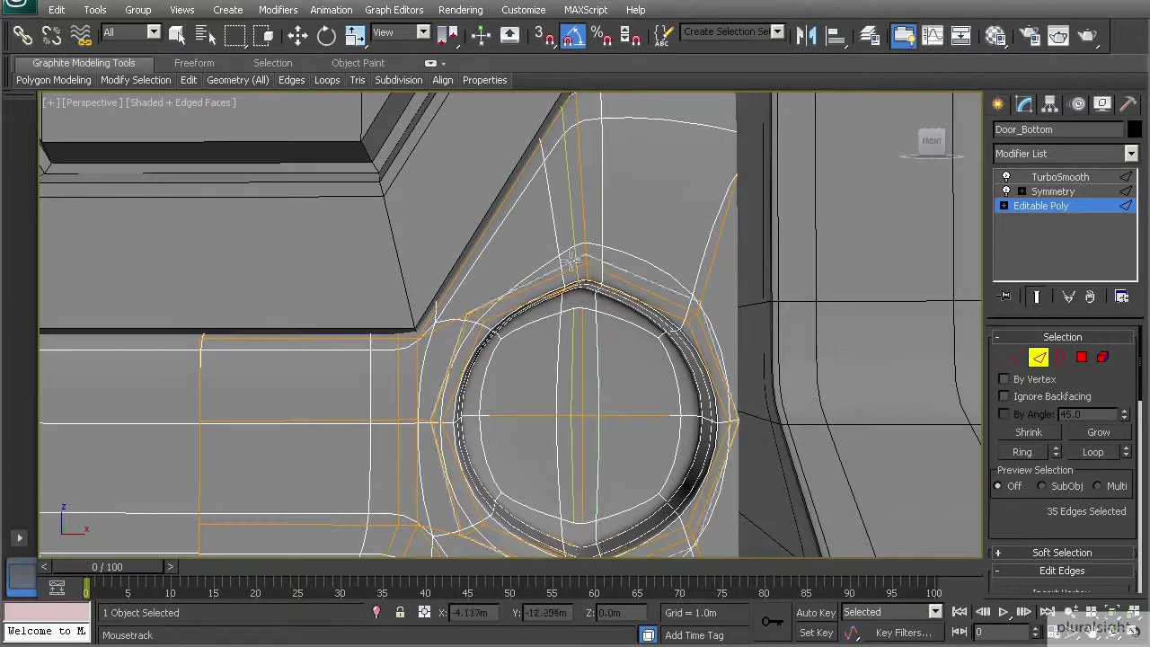
{"action": "key", "text": "ctrl+z"}
- Add a vertical loop through the circular recess farther inward from its centre edge, and slide its upper vertex along the sloped edge to the corner
{"action": "middle_click_drag", "start_coordinate": [558, 260], "coordinate": [550, 264]}
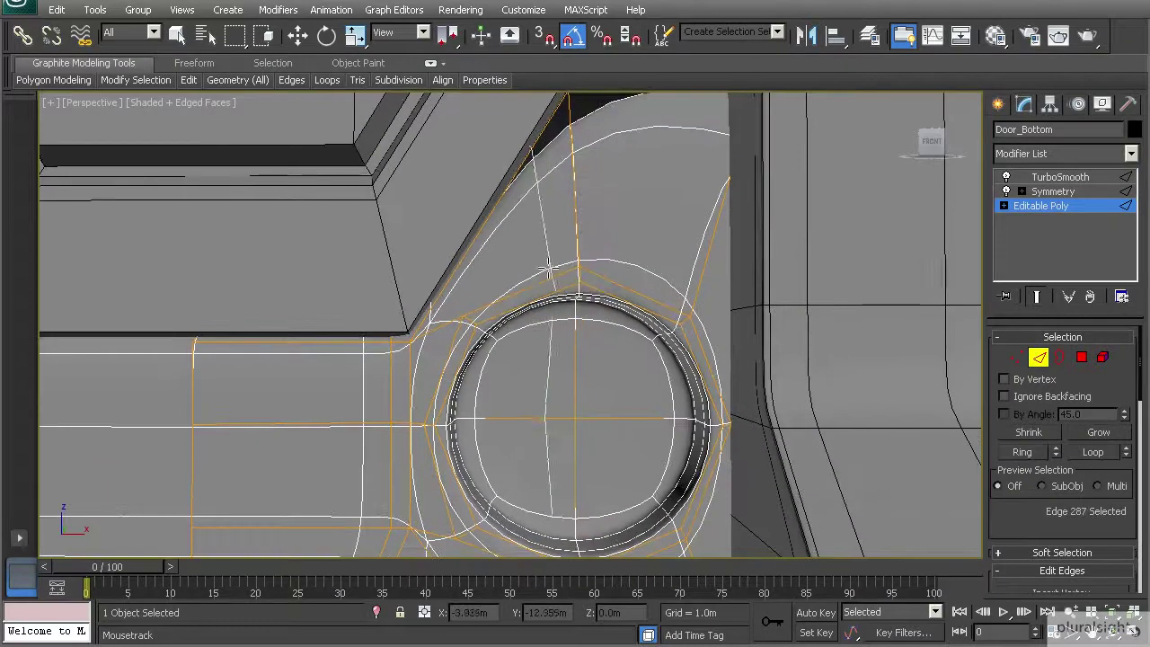
{"action": "left_click", "coordinate": [528, 294]}
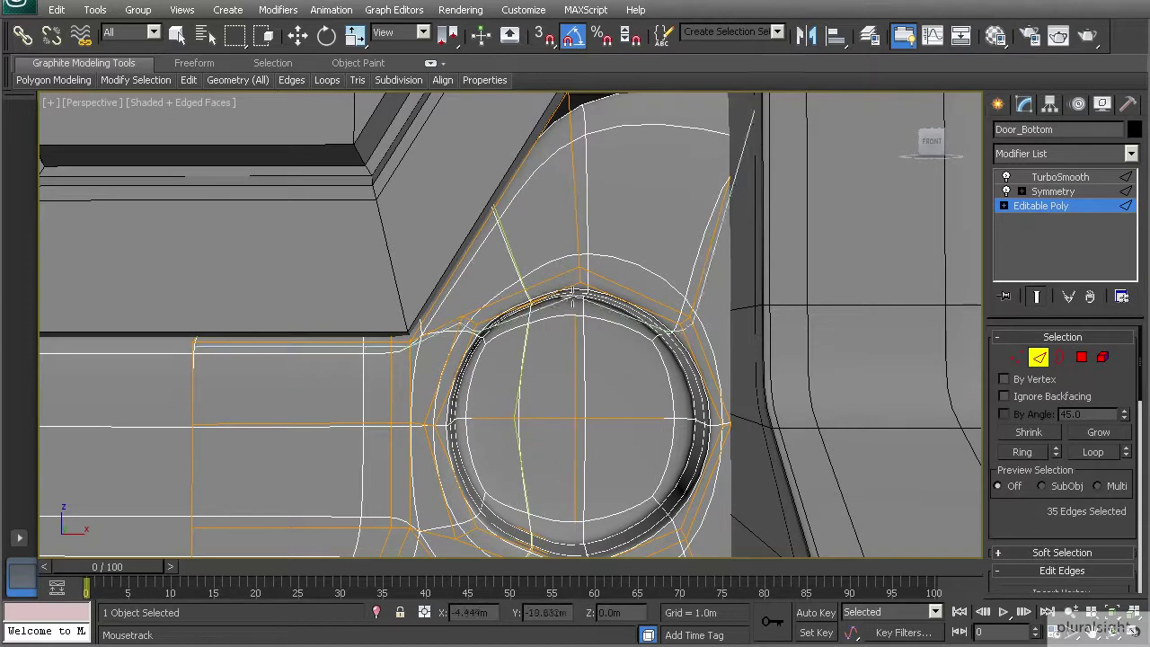
{"action": "key", "text": "alt+c"}
{"action": "key", "text": "1"}
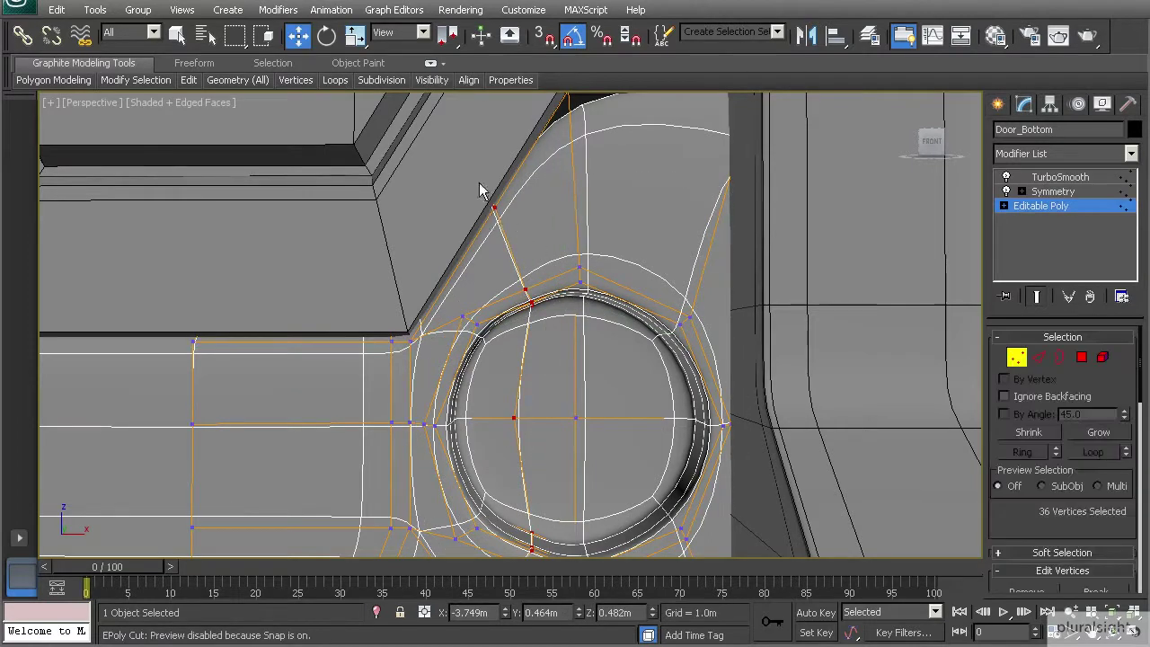
{"action": "left_click_drag", "start_coordinate": [478, 183], "coordinate": [523, 228]}
{"action": "scroll", "coordinate": [1068, 500], "scroll_direction": "down", "scroll_amount": 5}
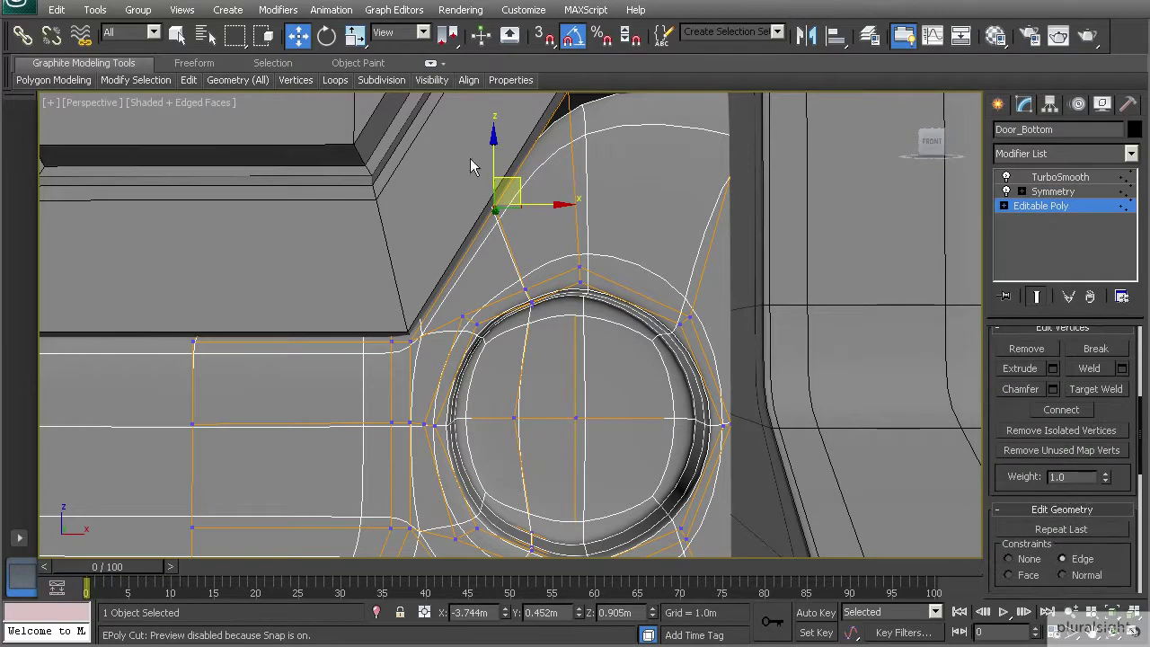
{"action": "middle_click_drag", "start_coordinate": [461, 192], "coordinate": [447, 233]}
{"action": "left_click_drag", "start_coordinate": [501, 228], "coordinate": [561, 107]}
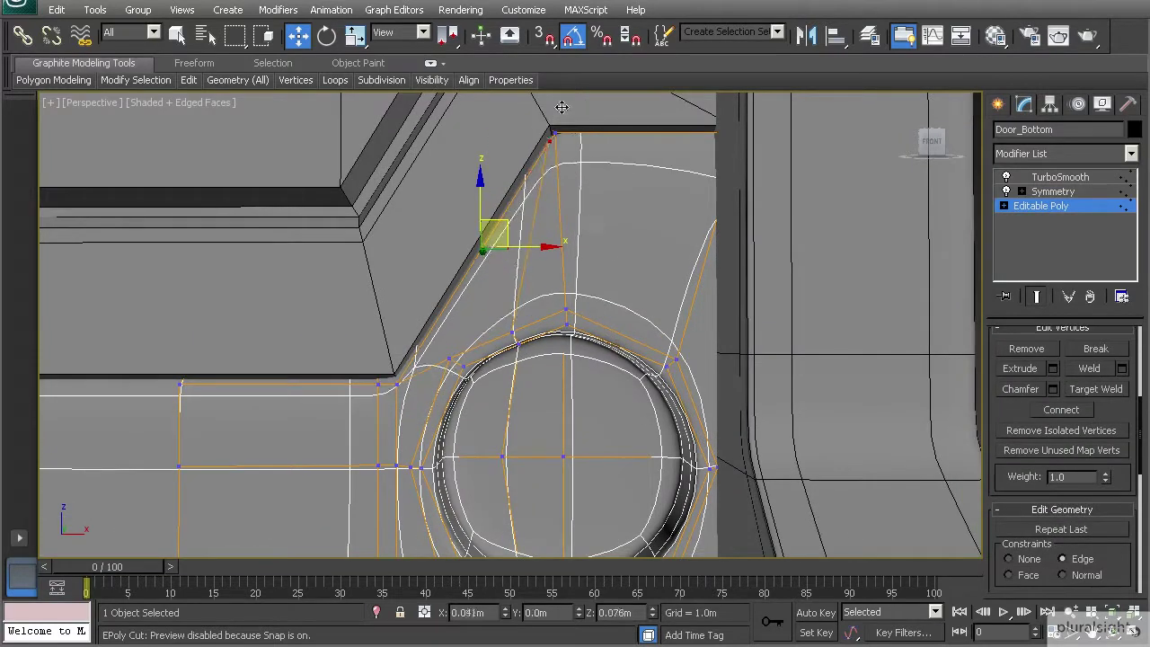
{"action": "left_click", "coordinate": [552, 142]}
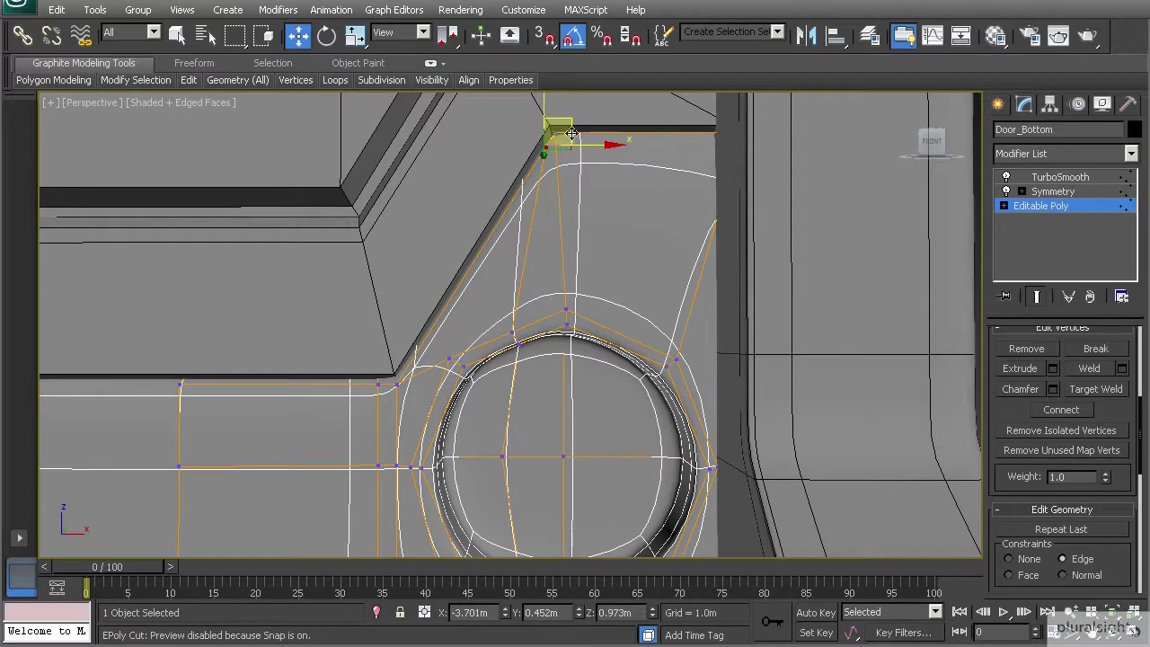
- In Front view, set the constraint to None and move the new loop's upper rim vertices slightly outward to round the circular recess
{"action": "scroll", "coordinate": [500, 249], "scroll_direction": "up", "scroll_amount": 4}
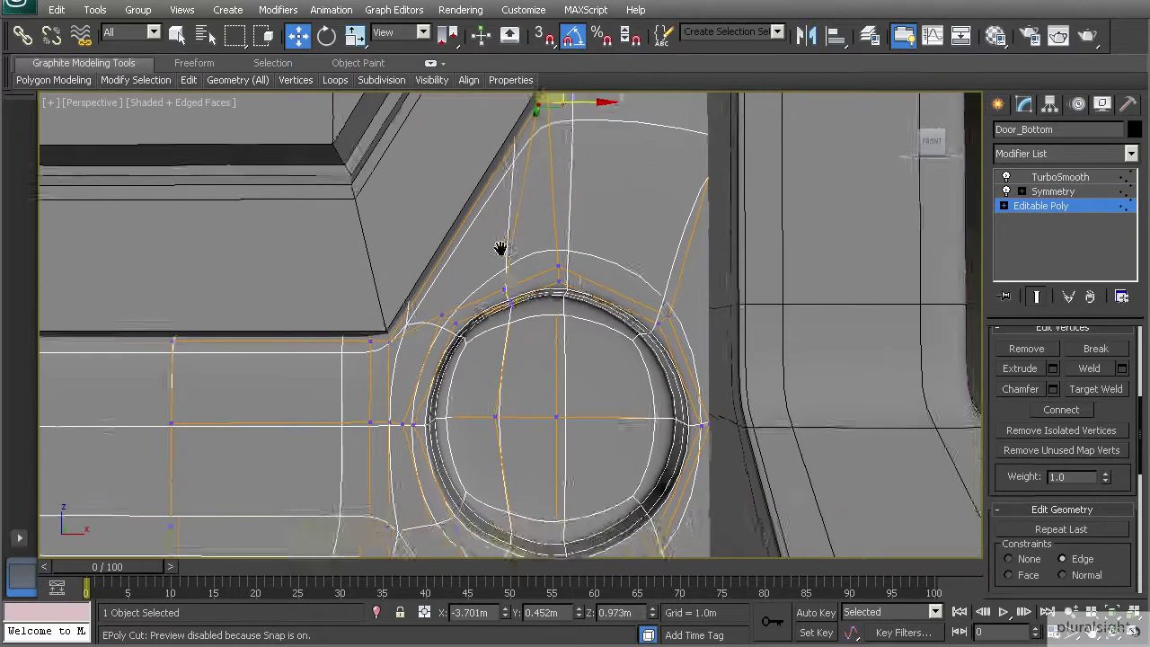
{"action": "key", "text": "f"}
{"action": "scroll", "coordinate": [513, 308], "scroll_direction": "up", "scroll_amount": 5}
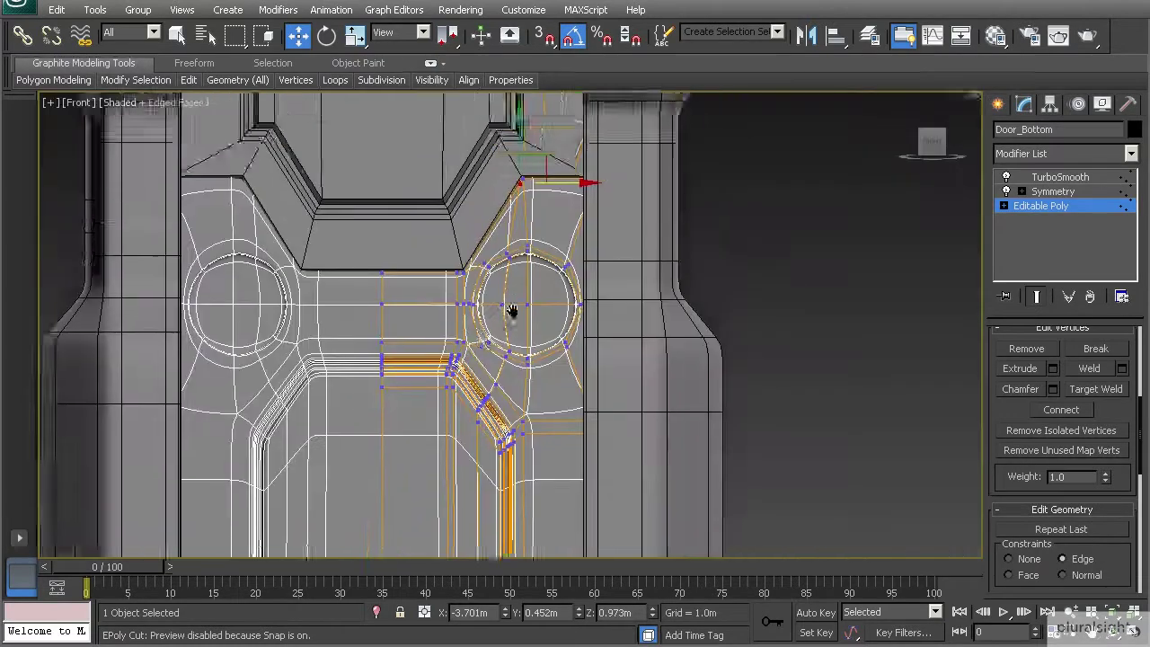
{"action": "middle_click_drag", "start_coordinate": [492, 229], "coordinate": [498, 269]}
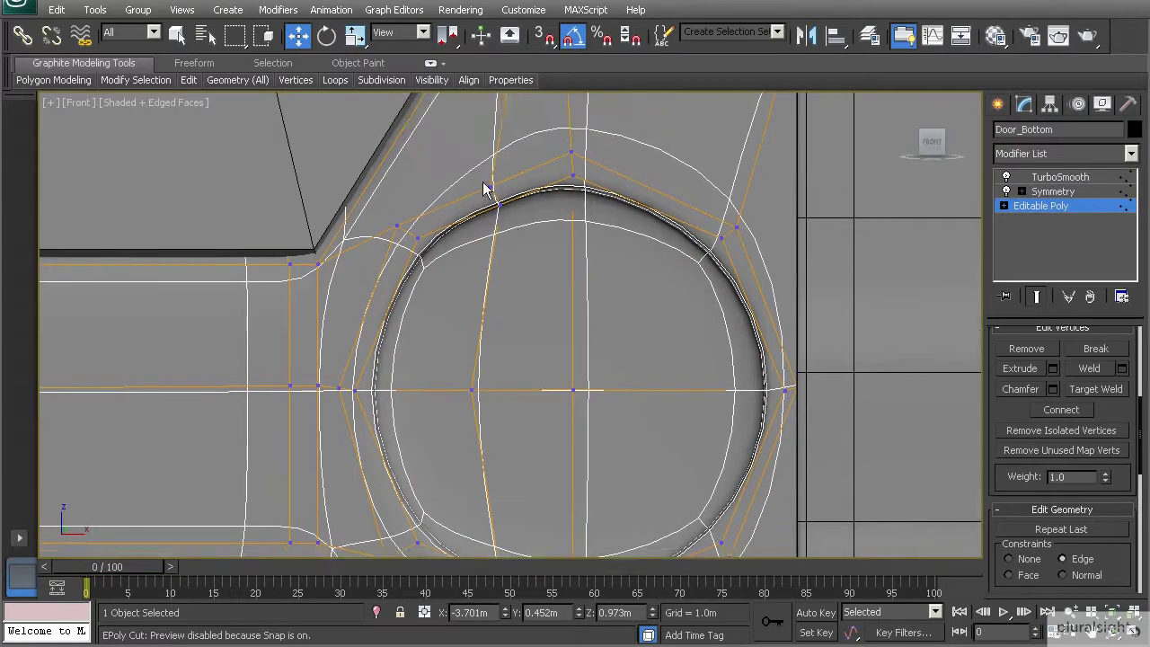
{"action": "left_click", "coordinate": [514, 225]}
{"action": "left_click_drag", "start_coordinate": [520, 183], "coordinate": [520, 171]}
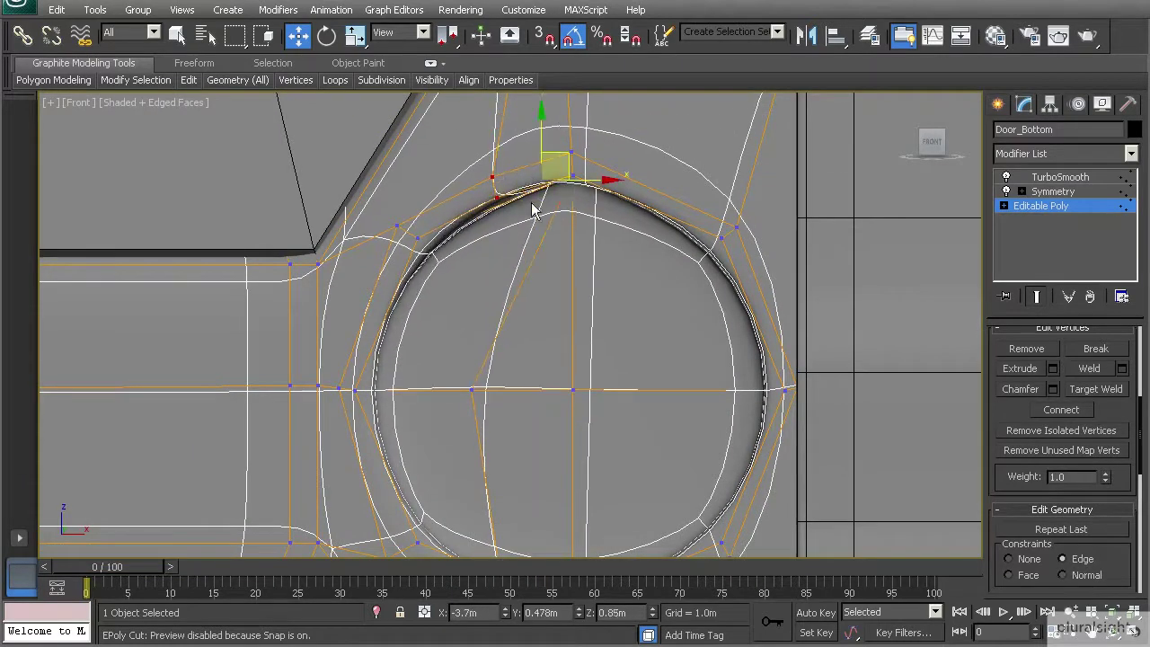
{"action": "key", "text": "ctrl+z"}
{"action": "left_click_drag", "start_coordinate": [1008, 481], "coordinate": [990, 395]}
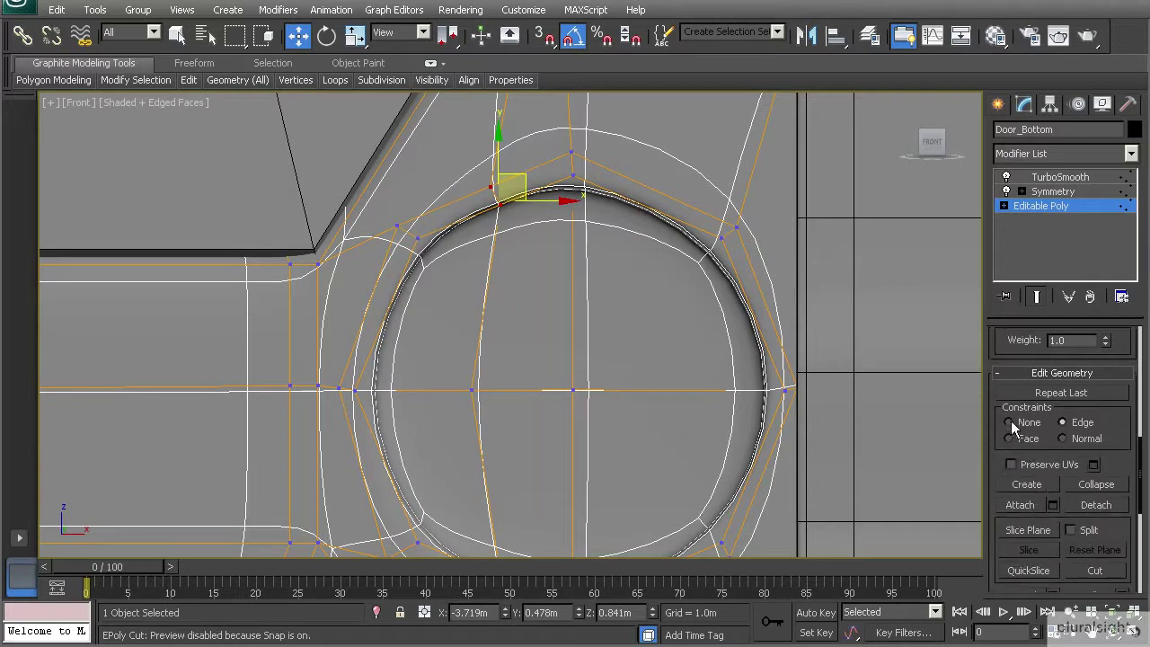
{"action": "left_click_drag", "start_coordinate": [521, 173], "coordinate": [509, 164]}
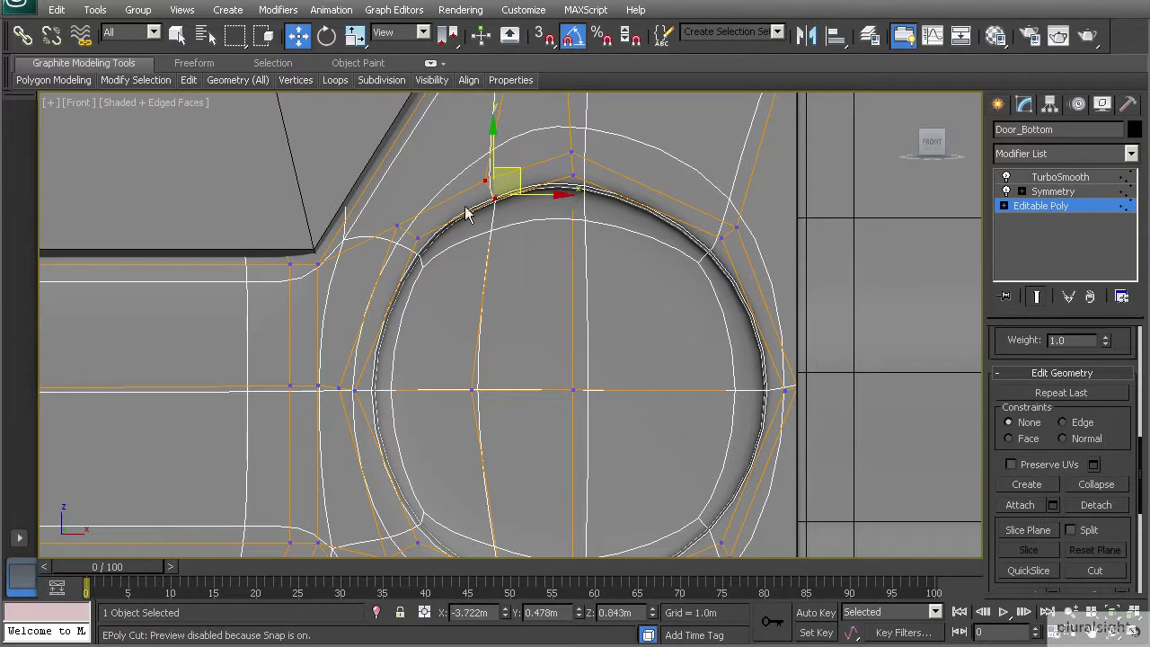
- Nudge the neighbouring diagonal rim vertices outward, and shift the loop's middle vertex on the recess floor sideways to straighten the loop
{"action": "left_click", "coordinate": [419, 239]}
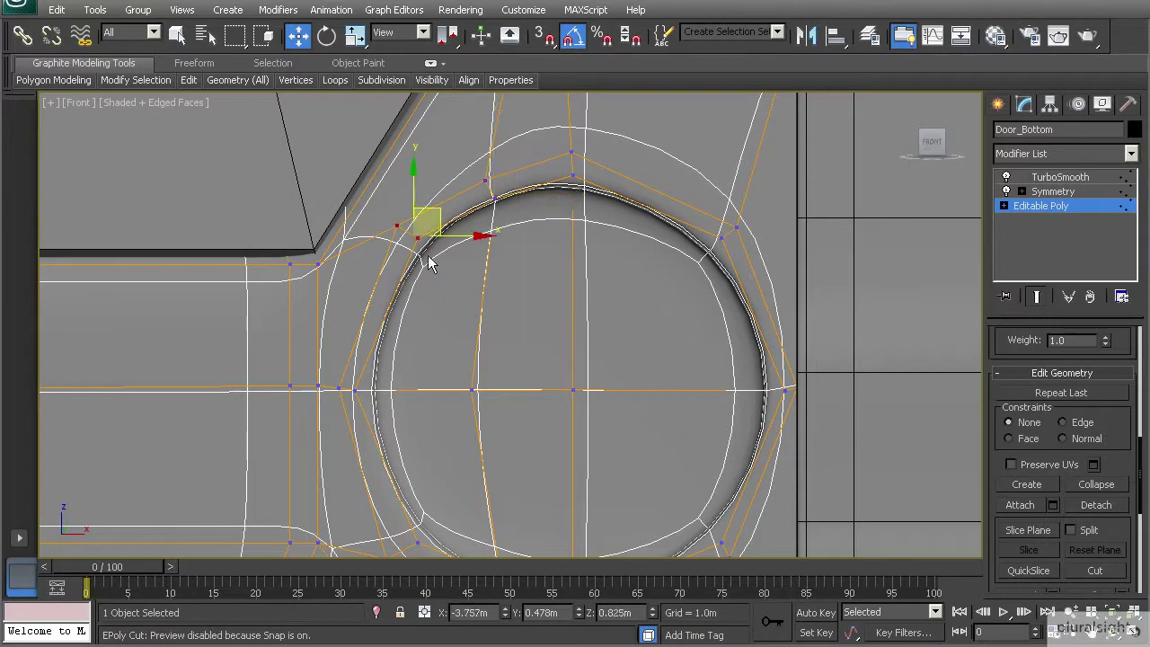
{"action": "left_click_drag", "start_coordinate": [435, 210], "coordinate": [460, 215]}
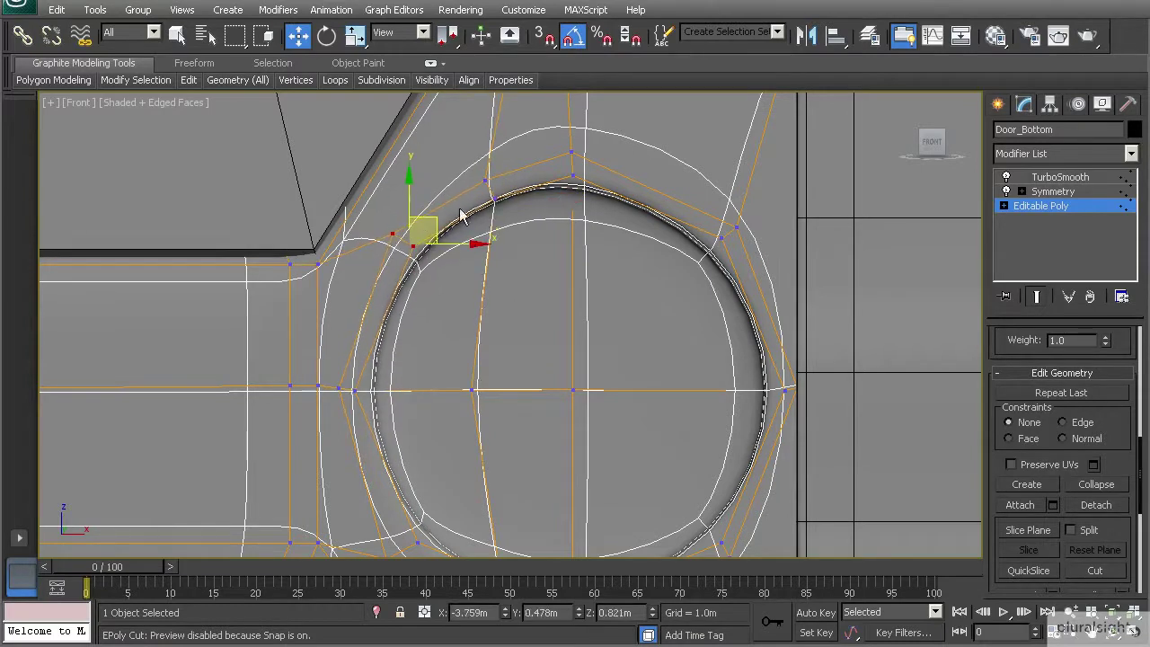
{"action": "middle_click_drag", "start_coordinate": [538, 359], "coordinate": [552, 279]}
{"action": "left_click", "coordinate": [487, 310]}
{"action": "left_click_drag", "start_coordinate": [537, 309], "coordinate": [544, 309]}
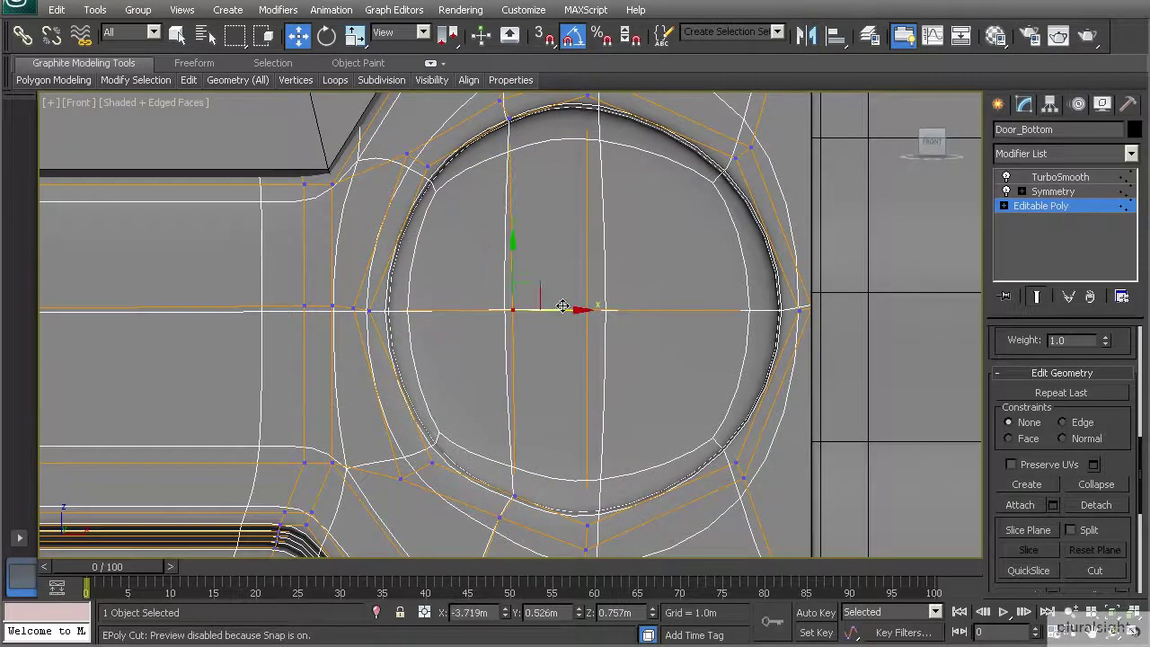
- Examine in Front view how the loops run from the circular recess up to the sloped corner of Door_Bottom
{"action": "middle_click_drag", "start_coordinate": [518, 250], "coordinate": [518, 288]}
{"action": "scroll", "coordinate": [516, 255], "scroll_direction": "down", "scroll_amount": 2}
{"action": "middle_click_drag", "start_coordinate": [592, 200], "coordinate": [594, 368]}
{"action": "scroll", "coordinate": [520, 212], "scroll_direction": "up", "scroll_amount": 2}
{"action": "middle_click_drag", "start_coordinate": [552, 137], "coordinate": [545, 273]}
{"action": "scroll", "coordinate": [601, 177], "scroll_direction": "down", "scroll_amount": 3}
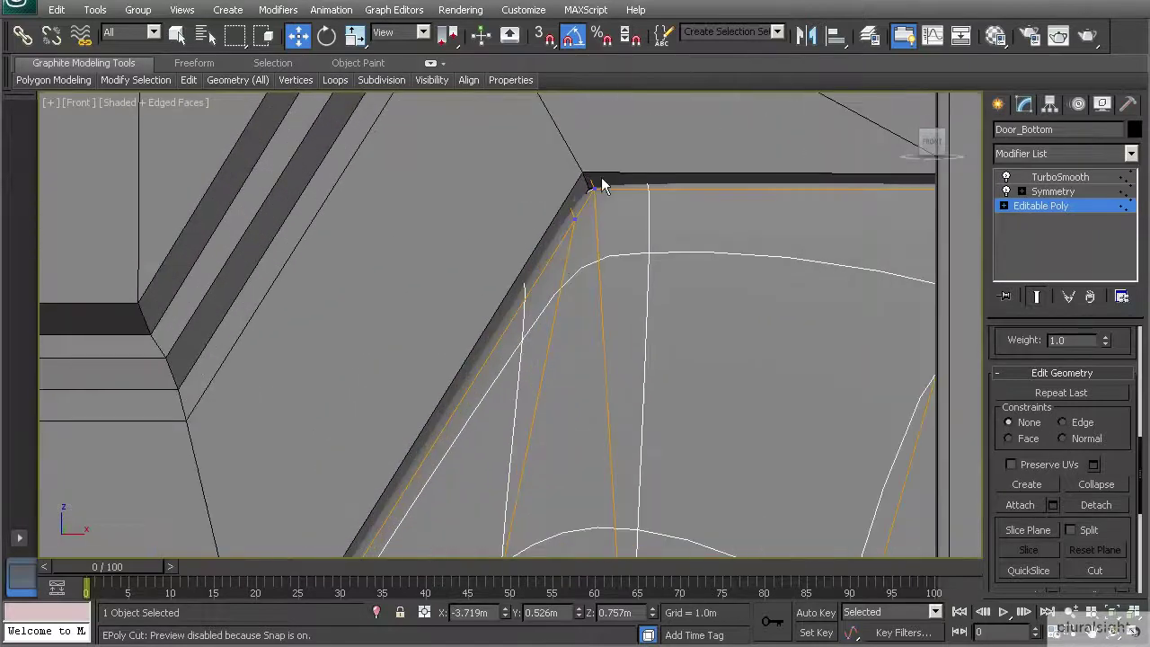
{"action": "middle_click_drag", "start_coordinate": [631, 435], "coordinate": [608, 339]}
{"action": "scroll", "coordinate": [606, 351], "scroll_direction": "up", "scroll_amount": 2}
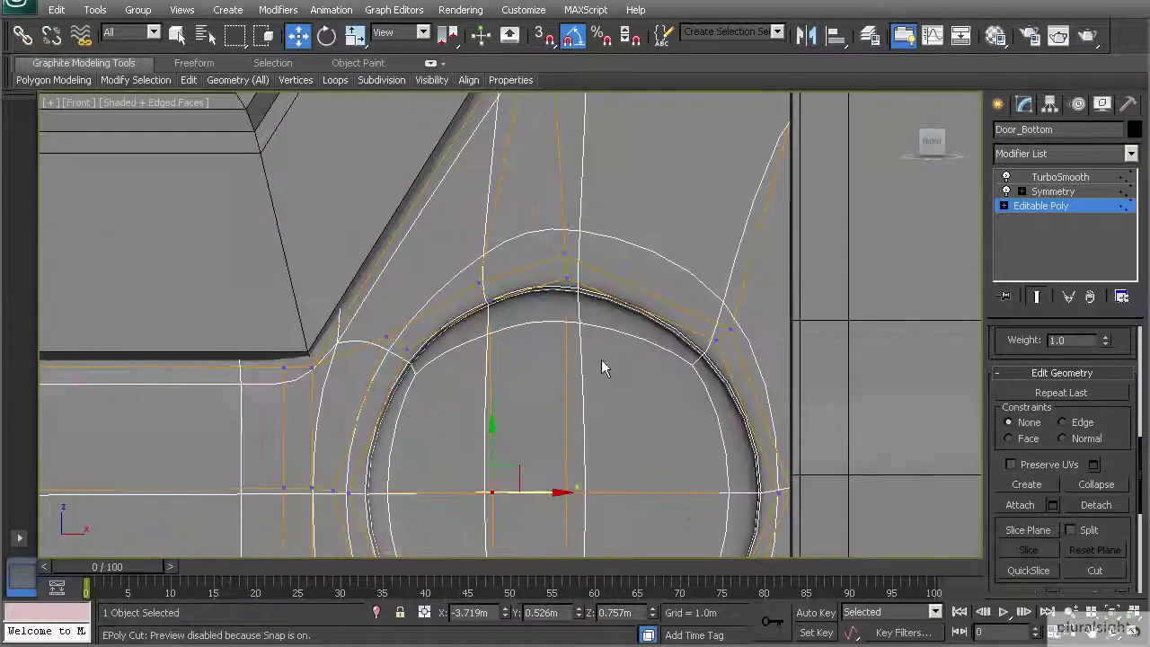
{"action": "scroll", "coordinate": [583, 349], "scroll_direction": "down", "scroll_amount": 1}
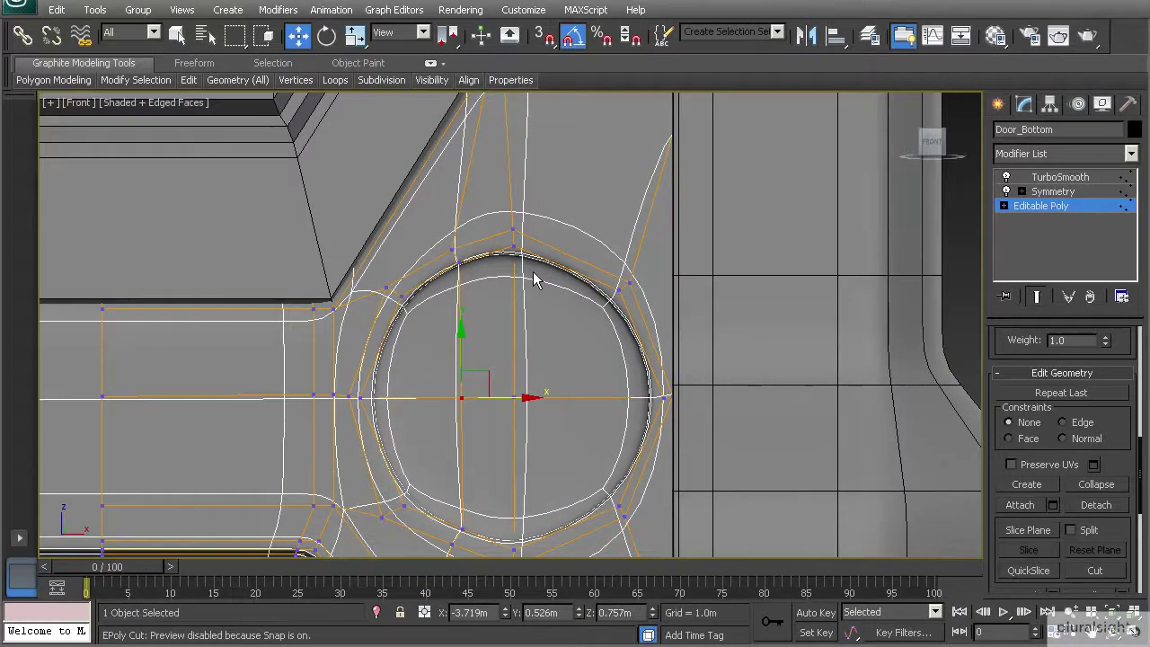
{"action": "scroll", "coordinate": [533, 273], "scroll_direction": "down", "scroll_amount": 1}
- In Perspective view, add a supporting Swift Loop at the lower outer corner of Door_Bottom's panel recess
{"action": "key", "text": "p"}
{"action": "scroll", "coordinate": [526, 300], "scroll_direction": "down", "scroll_amount": 1}
{"action": "middle_click_drag", "start_coordinate": [526, 300], "coordinate": [500, 340], "text": "alt"}
{"action": "scroll", "coordinate": [499, 327], "scroll_direction": "up", "scroll_amount": 3}
{"action": "middle_click_drag", "start_coordinate": [500, 339], "coordinate": [486, 327]}
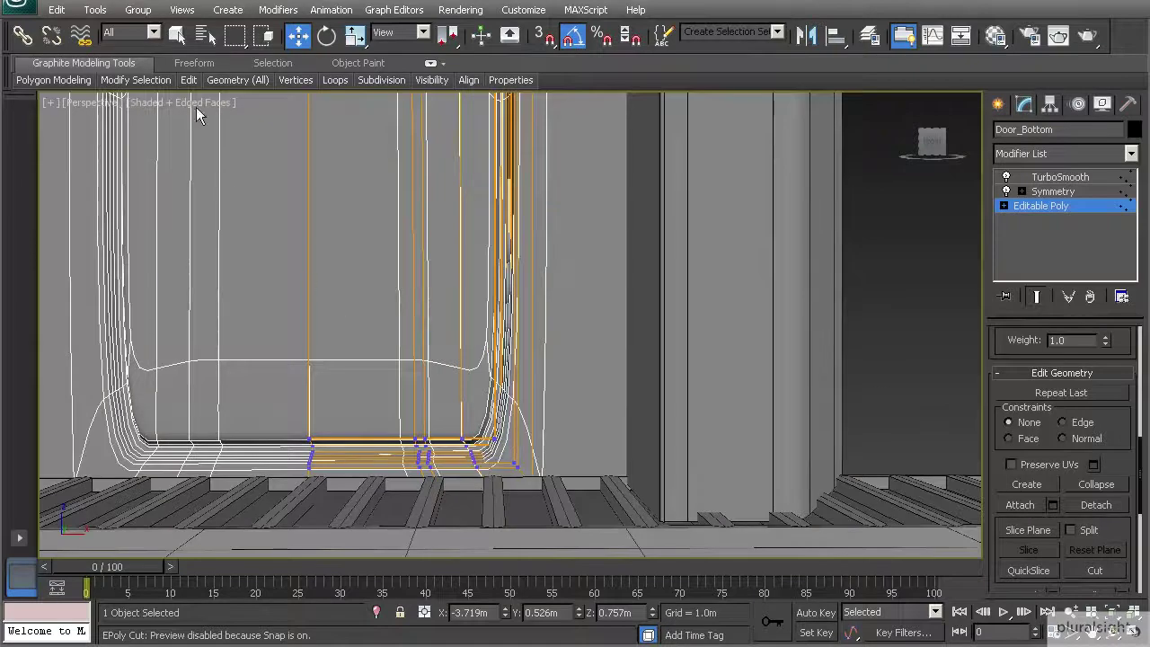
{"action": "mouse_move", "coordinate": [186, 80]}
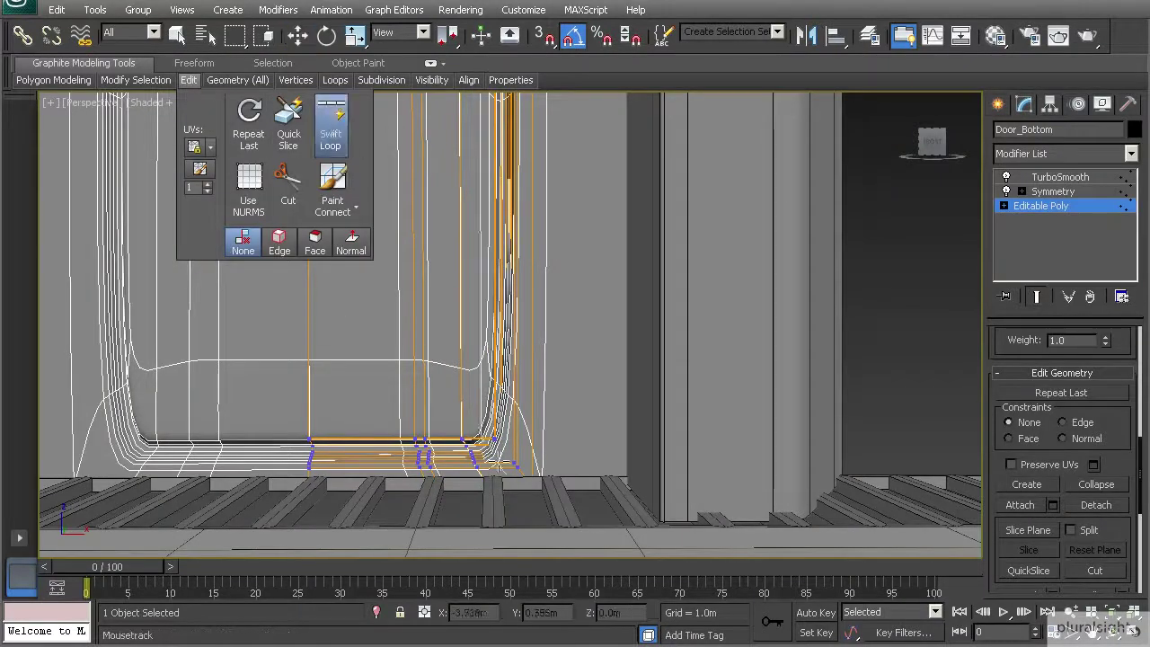
{"action": "left_click", "coordinate": [331, 126]}
{"action": "left_click", "coordinate": [510, 449]}
- Leave sub-object editing, hide the edged faces, and examine the smoothed panel and circular recesses from Perspective and Front views
{"action": "middle_click_drag", "start_coordinate": [477, 406], "coordinate": [499, 467]}
{"action": "scroll", "coordinate": [452, 362], "scroll_direction": "down", "scroll_amount": 3}
{"action": "middle_click_drag", "start_coordinate": [436, 328], "coordinate": [465, 437]}
{"action": "middle_click_drag", "start_coordinate": [467, 337], "coordinate": [470, 372]}
{"action": "left_click", "coordinate": [1054, 211]}
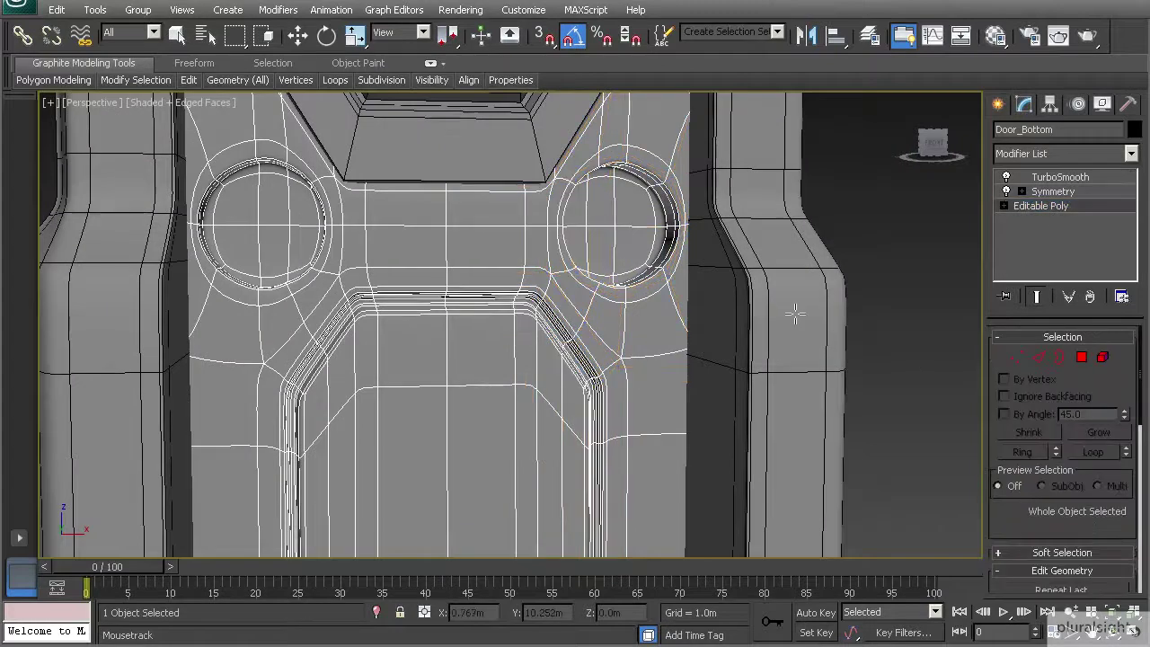
{"action": "key", "text": "F4"}
{"action": "middle_click_drag", "start_coordinate": [642, 326], "coordinate": [592, 328], "text": "alt"}
{"action": "middle_click_drag", "start_coordinate": [593, 329], "coordinate": [608, 368]}
{"action": "scroll", "coordinate": [604, 364], "scroll_direction": "down", "scroll_amount": 3}
{"action": "middle_click_drag", "start_coordinate": [540, 327], "coordinate": [559, 295], "text": "alt"}
{"action": "key", "text": "f"}
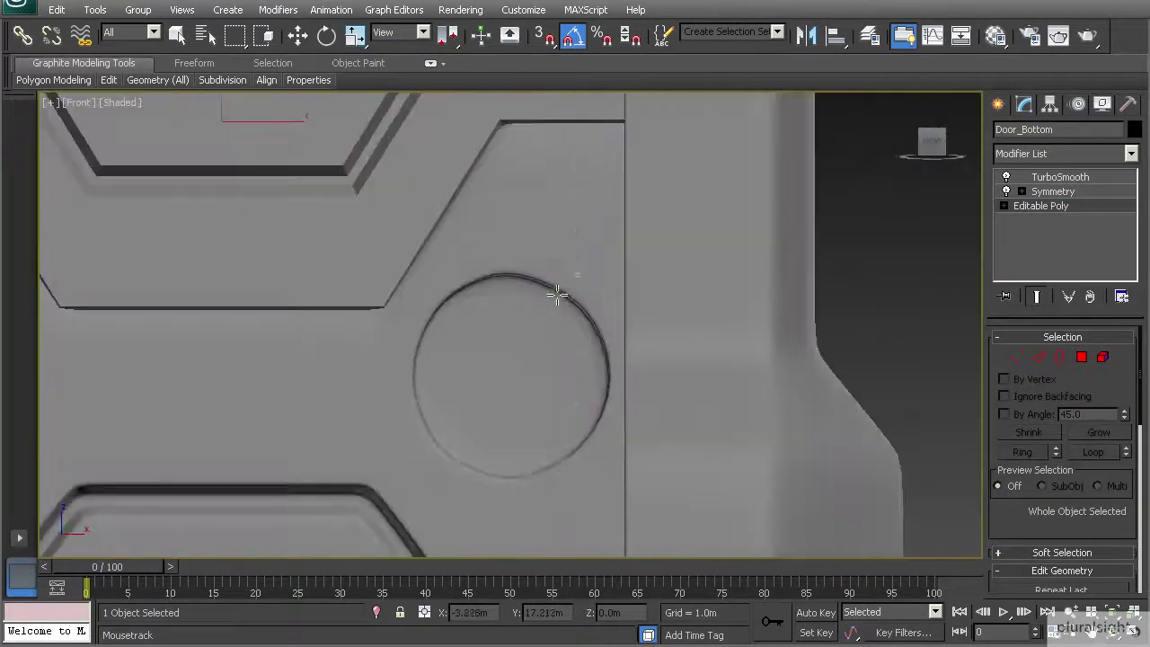
- Shift the lower and upper rim vertices of the circular recess's inner vertical loop slightly toward the door's centre, and deselect the door
{"action": "left_click", "coordinate": [1008, 359]}
{"action": "key", "text": "alt+c"}
{"action": "middle_click_drag", "start_coordinate": [480, 465], "coordinate": [476, 409]}
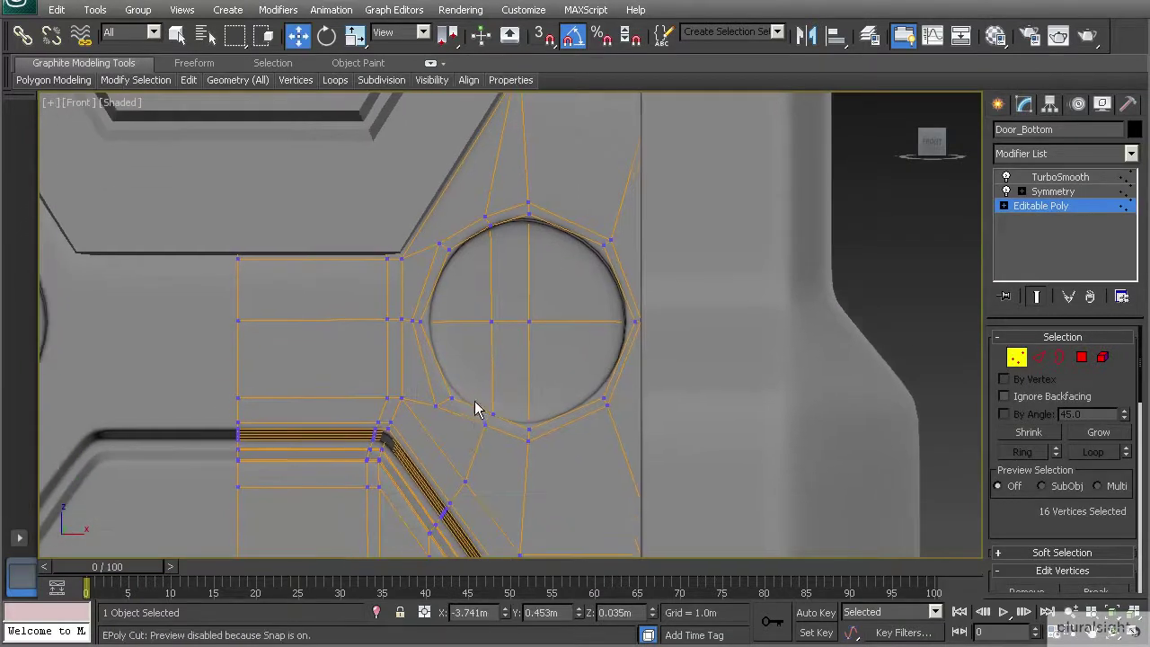
{"action": "left_click_drag", "start_coordinate": [510, 393], "coordinate": [499, 400]}
{"action": "mouse_move", "coordinate": [477, 203]}
{"action": "left_mouse_down"}
{"action": "mouse_move", "coordinate": [506, 218]}
{"action": "mouse_move", "coordinate": [498, 200]}
{"action": "left_mouse_up"}
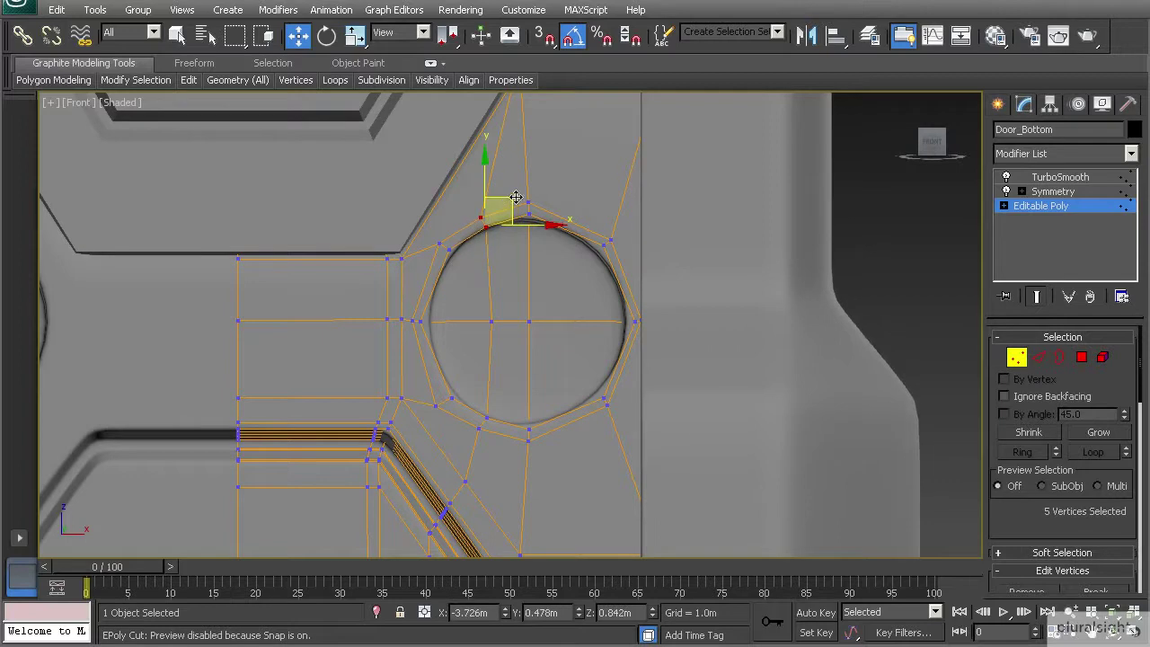
{"action": "left_click", "coordinate": [555, 245]}
{"action": "left_click", "coordinate": [1017, 357]}
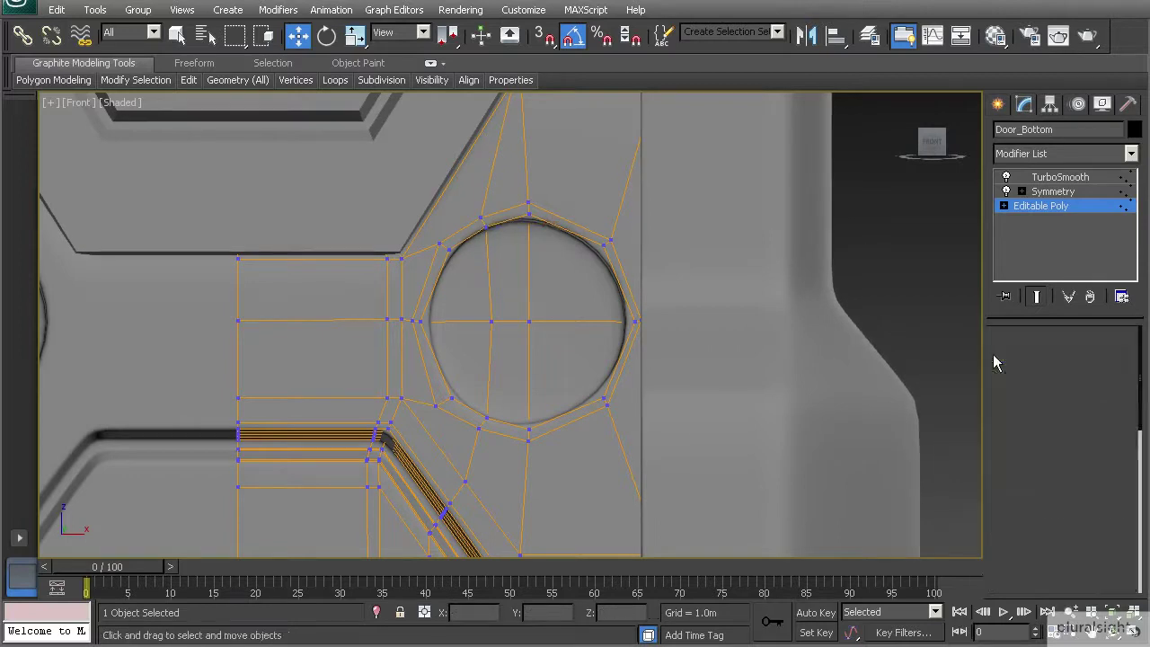
{"action": "left_click", "coordinate": [879, 263]}
{"action": "scroll", "coordinate": [588, 353], "scroll_direction": "down", "scroll_amount": 2}
{"action": "scroll", "coordinate": [590, 349], "scroll_direction": "up", "scroll_amount": 2}
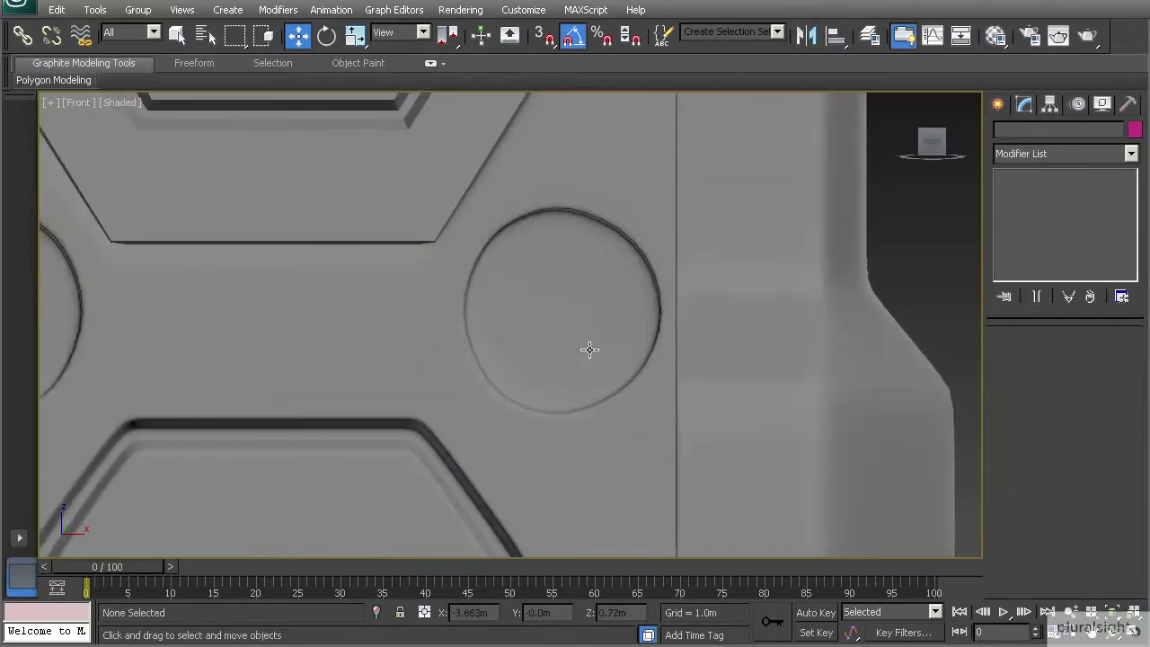
- Shift the upper, middle and lower vertices of the circular recess's central vertical loop slightly toward the door's outer side
{"action": "left_click", "coordinate": [581, 246]}
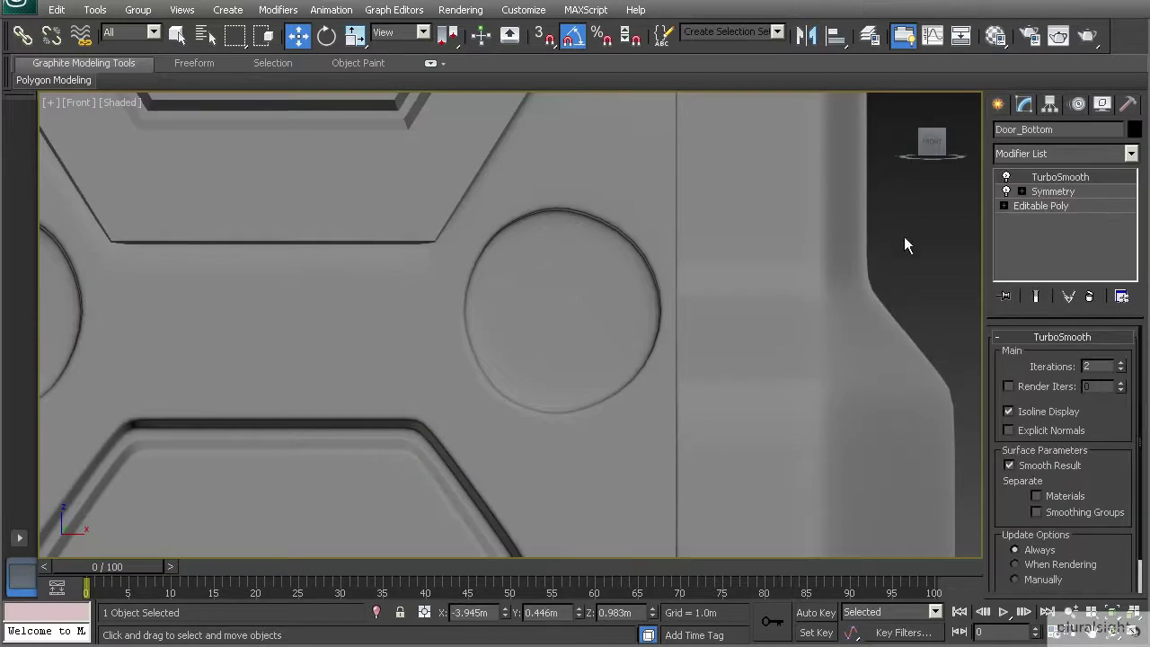
{"action": "left_click", "coordinate": [1040, 206]}
{"action": "left_click", "coordinate": [1017, 358]}
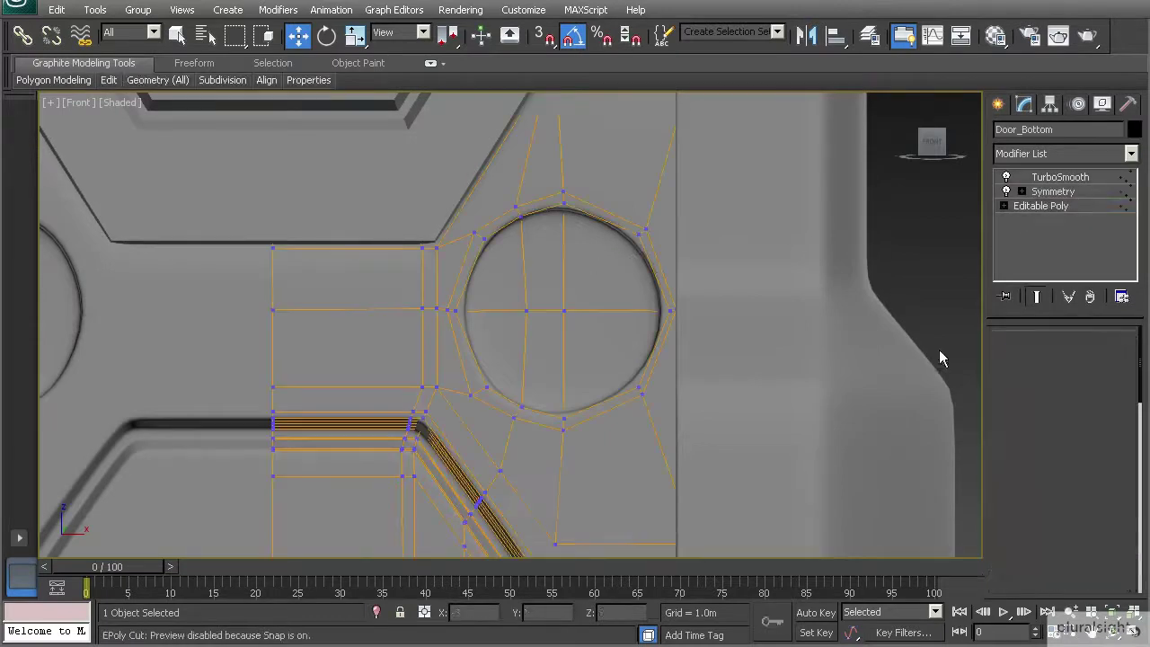
{"action": "middle_click_drag", "start_coordinate": [507, 243], "coordinate": [496, 258]}
{"action": "left_click_drag", "start_coordinate": [546, 213], "coordinate": [574, 190]}
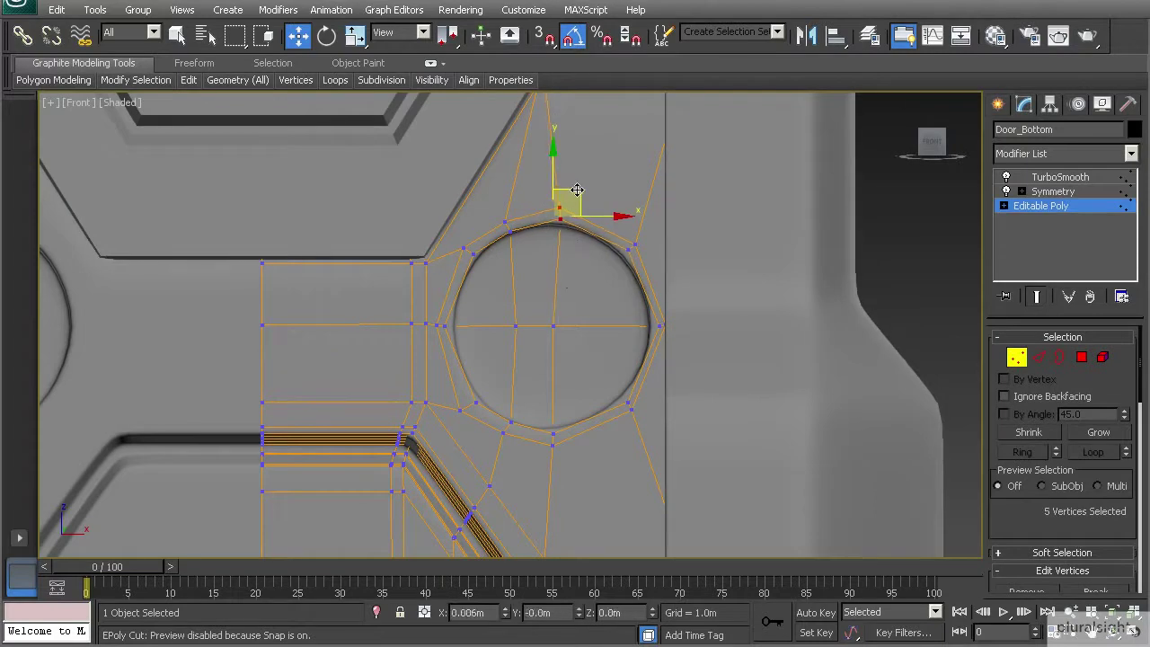
{"action": "left_click", "coordinate": [559, 326]}
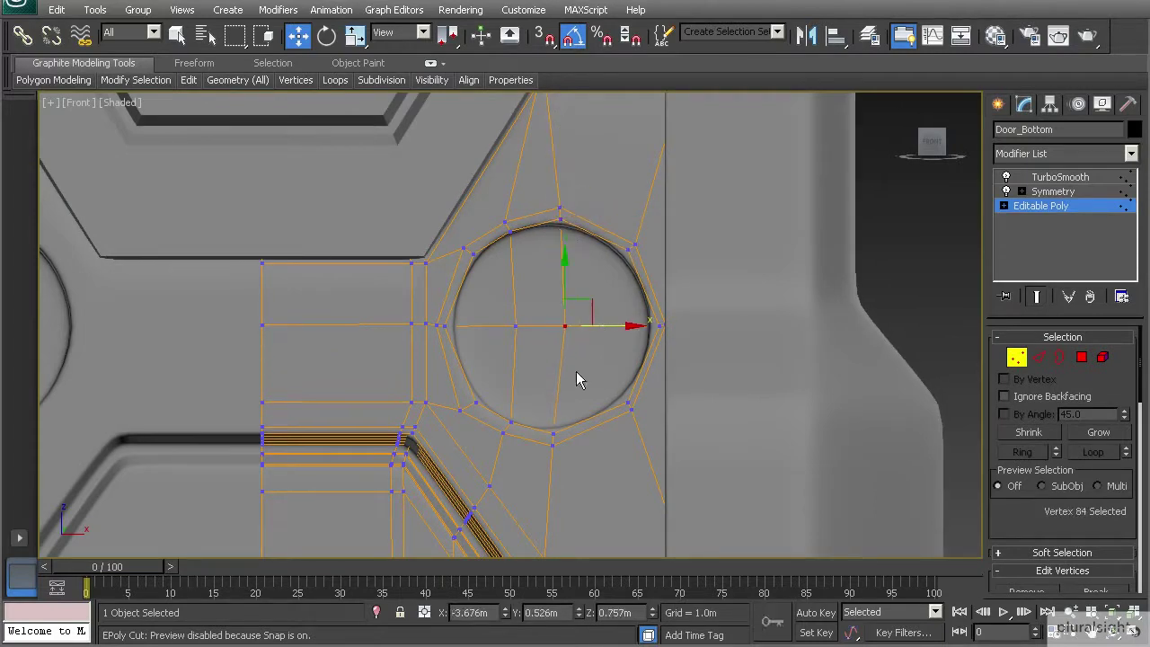
{"action": "left_click_drag", "start_coordinate": [590, 435], "coordinate": [598, 434]}
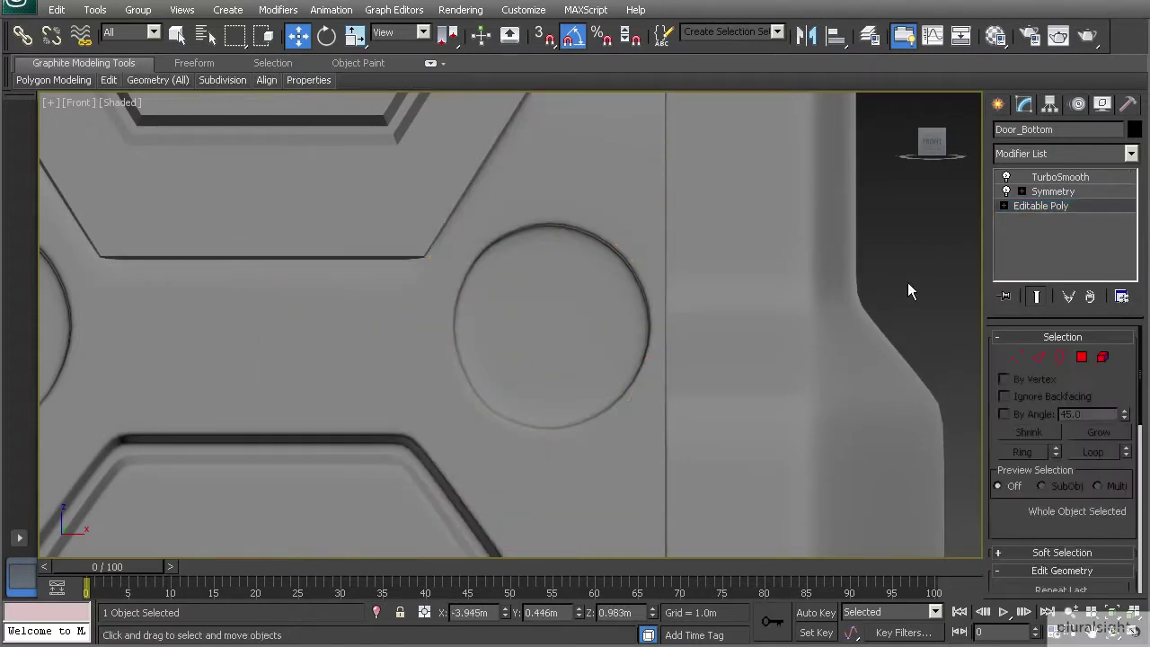
{"action": "left_click", "coordinate": [907, 281]}
- Examine the door's smoothed circular recesses and panels as a whole from Front and angled Perspective views
{"action": "scroll", "coordinate": [481, 350], "scroll_direction": "down", "scroll_amount": 3}
{"action": "scroll", "coordinate": [476, 351], "scroll_direction": "down", "scroll_amount": 4}
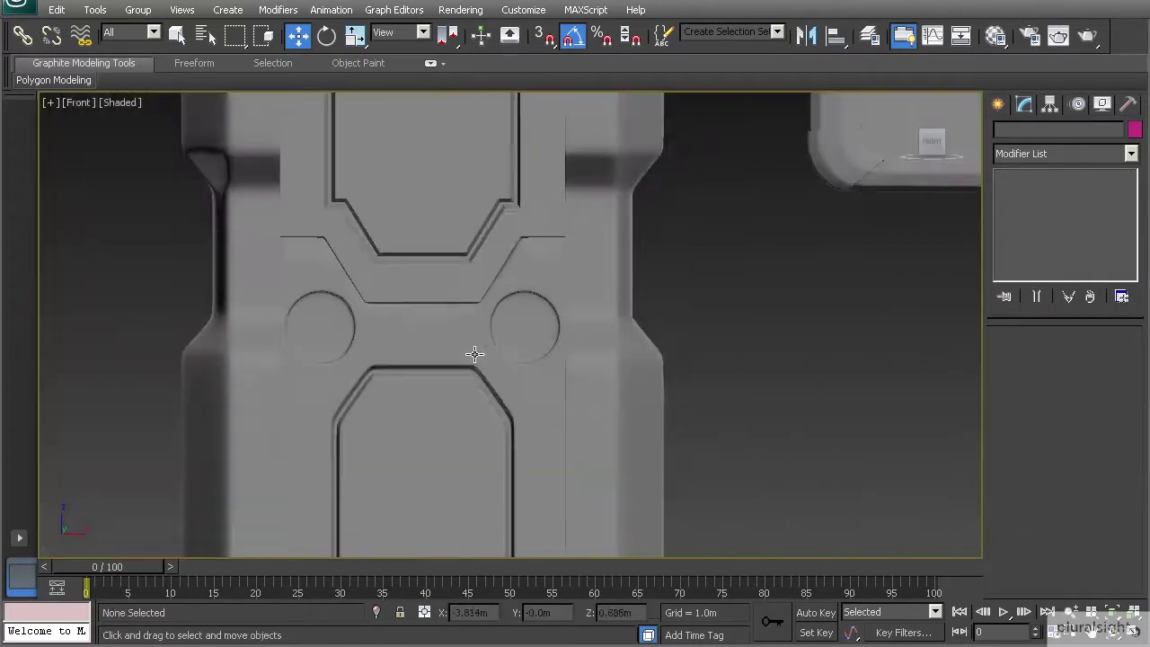
{"action": "key", "text": "p"}
{"action": "middle_click_drag", "start_coordinate": [465, 357], "coordinate": [425, 361], "text": "alt"}
{"action": "middle_click_drag", "start_coordinate": [426, 361], "coordinate": [517, 432]}
{"action": "scroll", "coordinate": [459, 368], "scroll_direction": "up", "scroll_amount": 2}
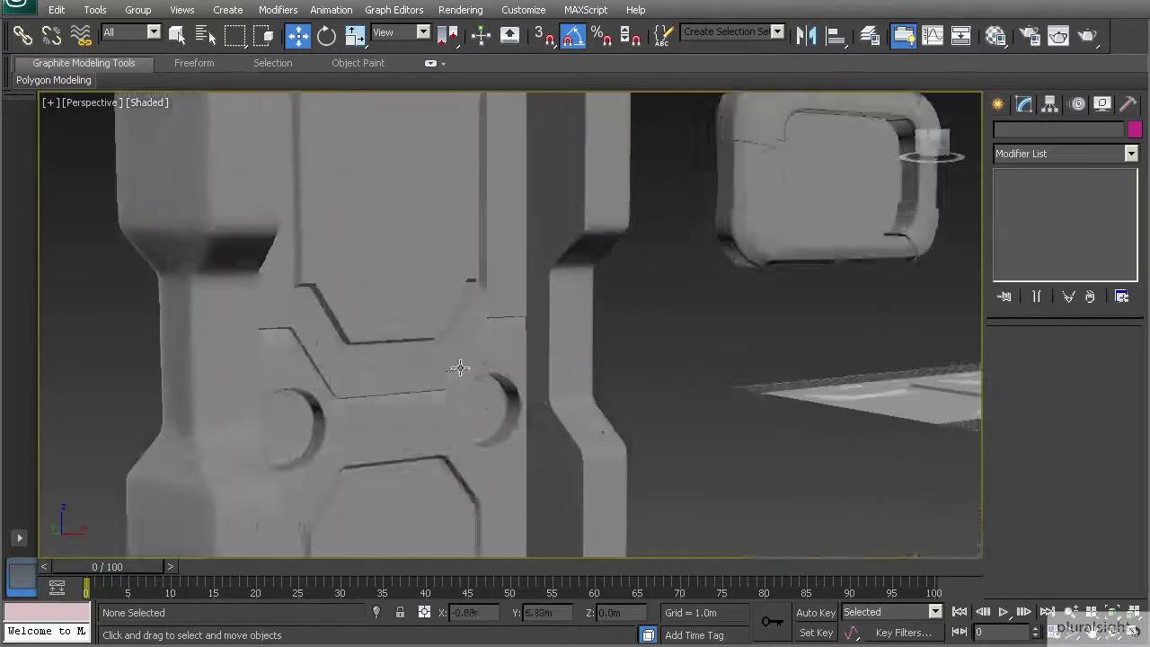
{"action": "scroll", "coordinate": [449, 354], "scroll_direction": "down", "scroll_amount": 2}
{"action": "middle_click_drag", "start_coordinate": [449, 354], "coordinate": [414, 338], "text": "alt"}
- Show edged faces and add a TurboSmooth modifier to Door_Top with 2 iterations and Isoline Display enabled
{"action": "left_click", "coordinate": [419, 328]}
{"action": "middle_click_drag", "start_coordinate": [434, 291], "coordinate": [414, 338]}
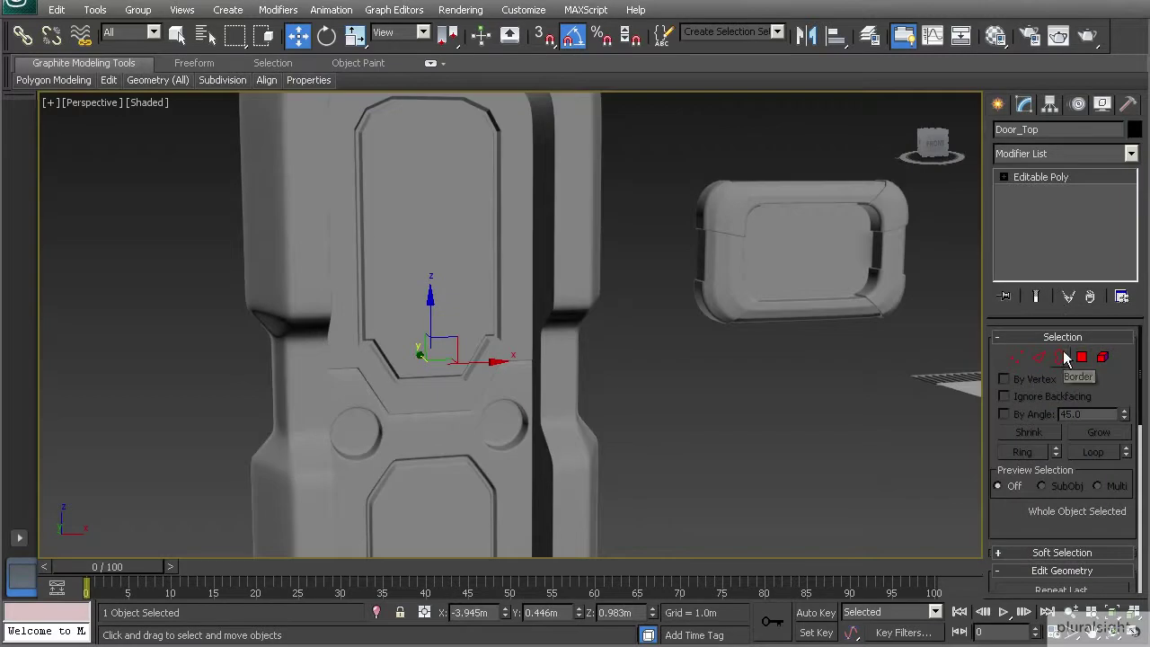
{"action": "key", "text": "F4"}
{"action": "left_click", "coordinate": [1131, 154]}
{"action": "left_click_drag", "start_coordinate": [1134, 230], "coordinate": [1136, 575]}
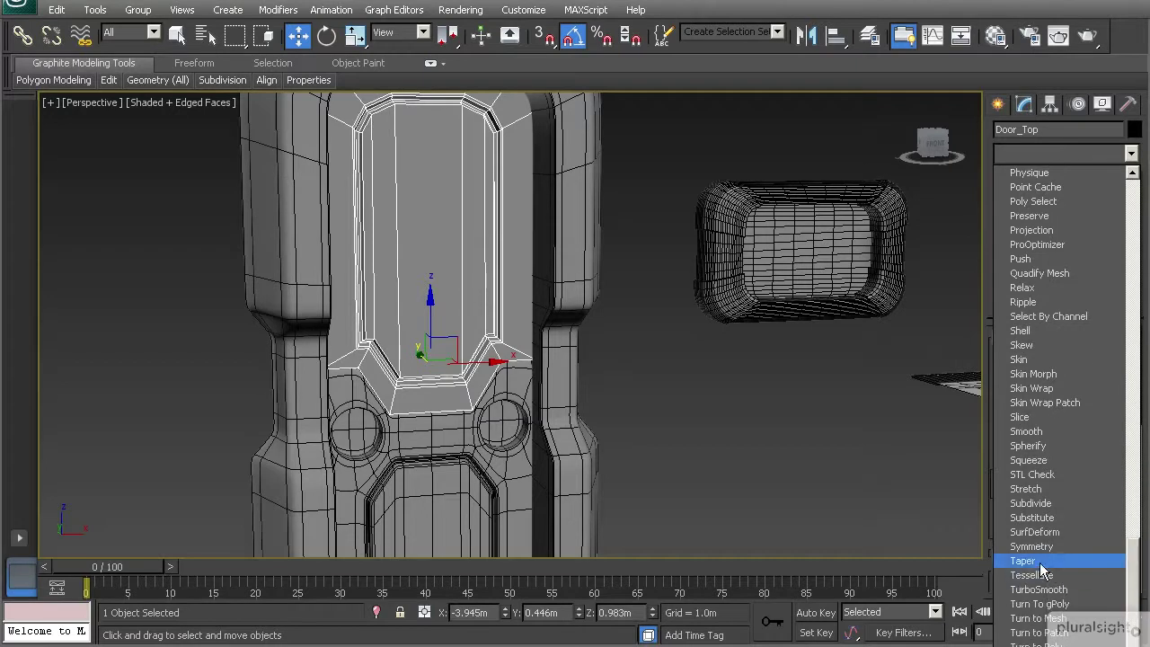
{"action": "left_click", "coordinate": [1039, 591]}
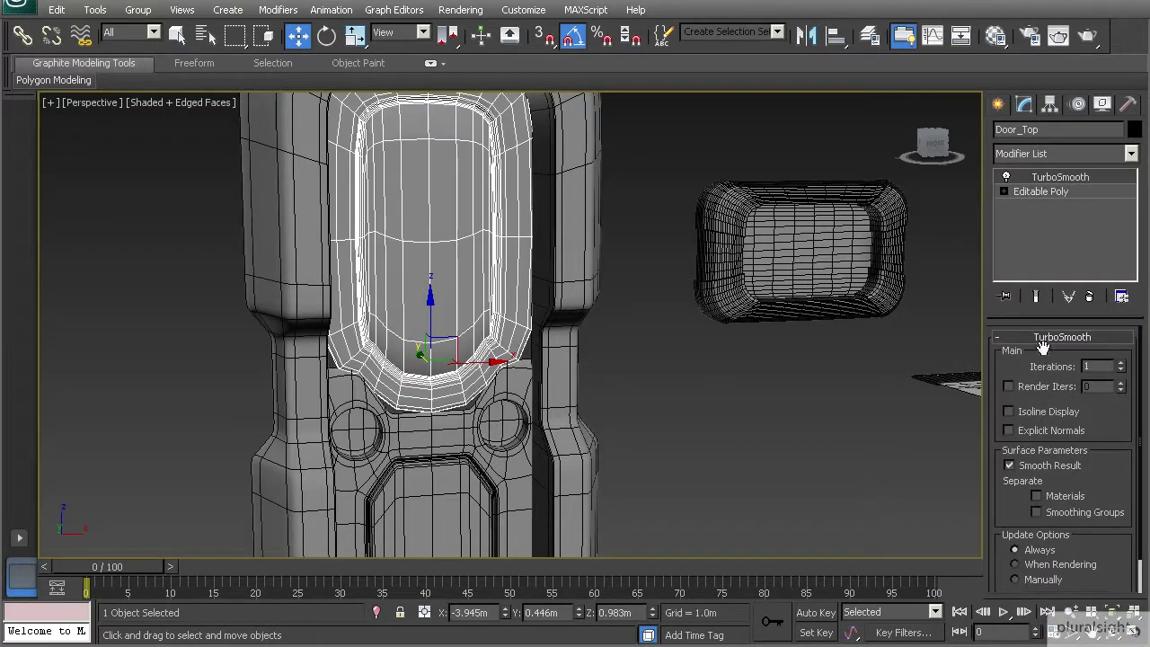
{"action": "left_click", "coordinate": [1120, 363]}
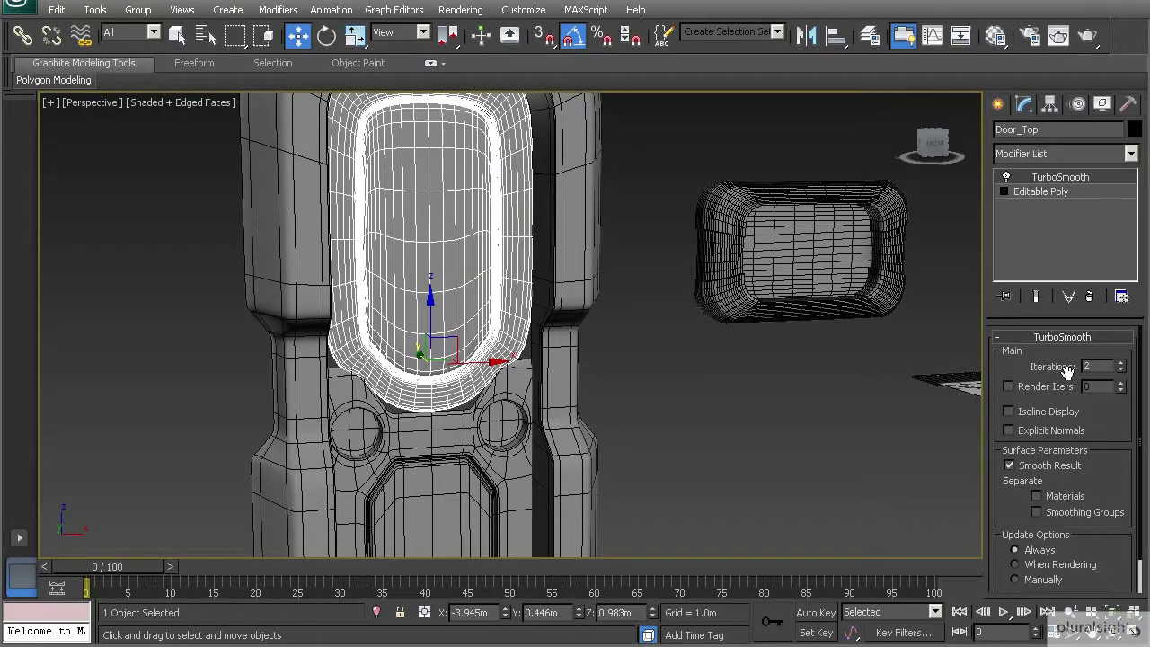
{"action": "left_click", "coordinate": [1009, 411]}
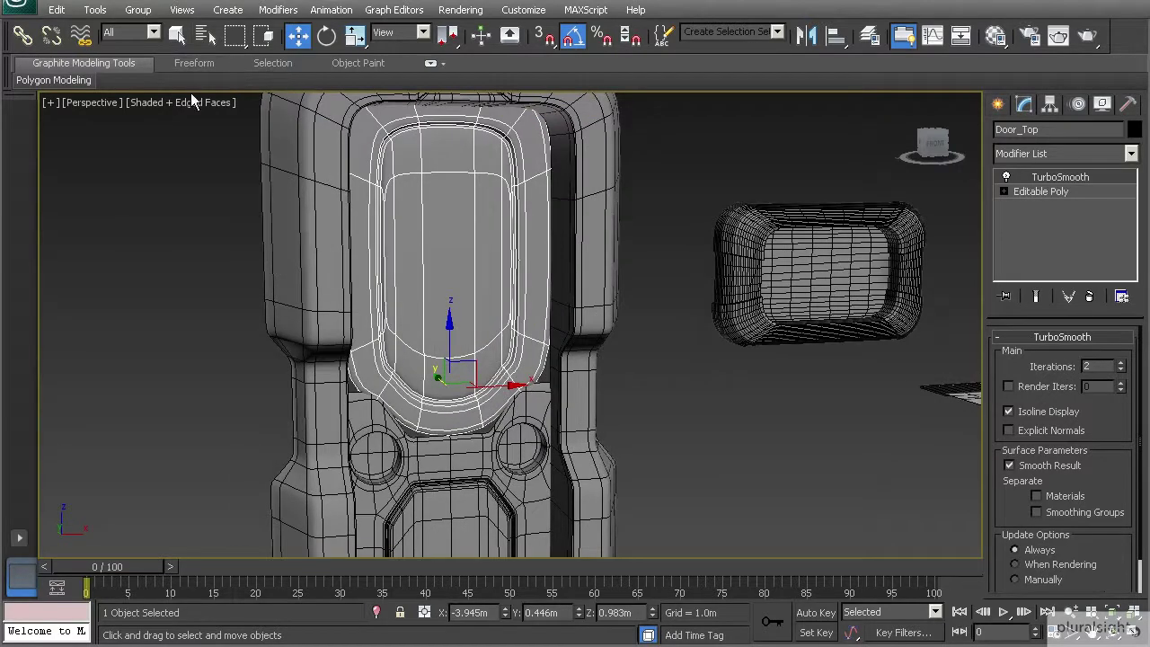
- With the smoothed end result shown, add supporting Swift Loops to Door_Top around its outer outline and panel recess rim
{"action": "left_click", "coordinate": [1021, 195]}
{"action": "left_click", "coordinate": [1036, 296]}
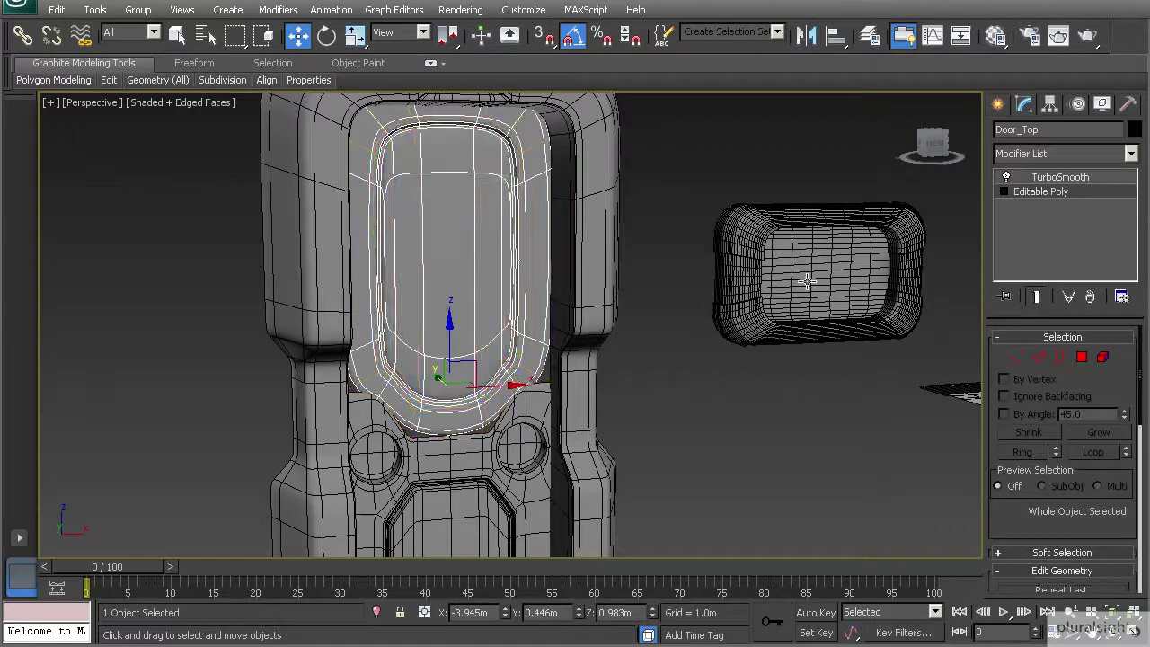
{"action": "key", "text": "2"}
{"action": "mouse_move", "coordinate": [188, 79]}
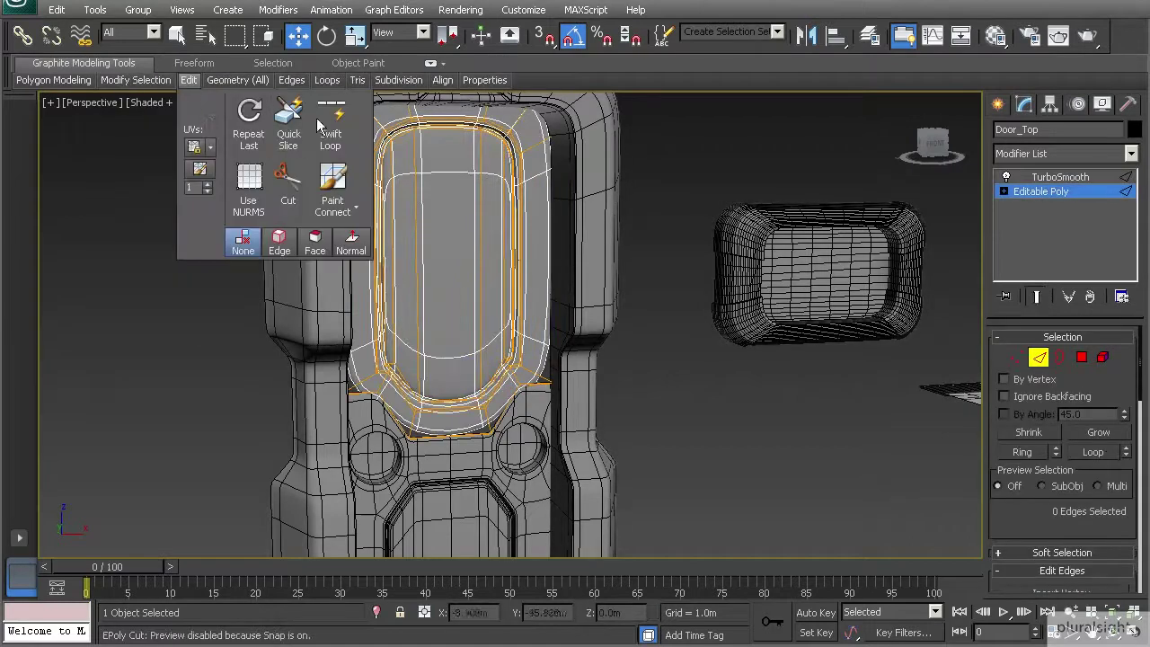
{"action": "left_click", "coordinate": [329, 118]}
{"action": "scroll", "coordinate": [387, 424], "scroll_direction": "up", "scroll_amount": 6}
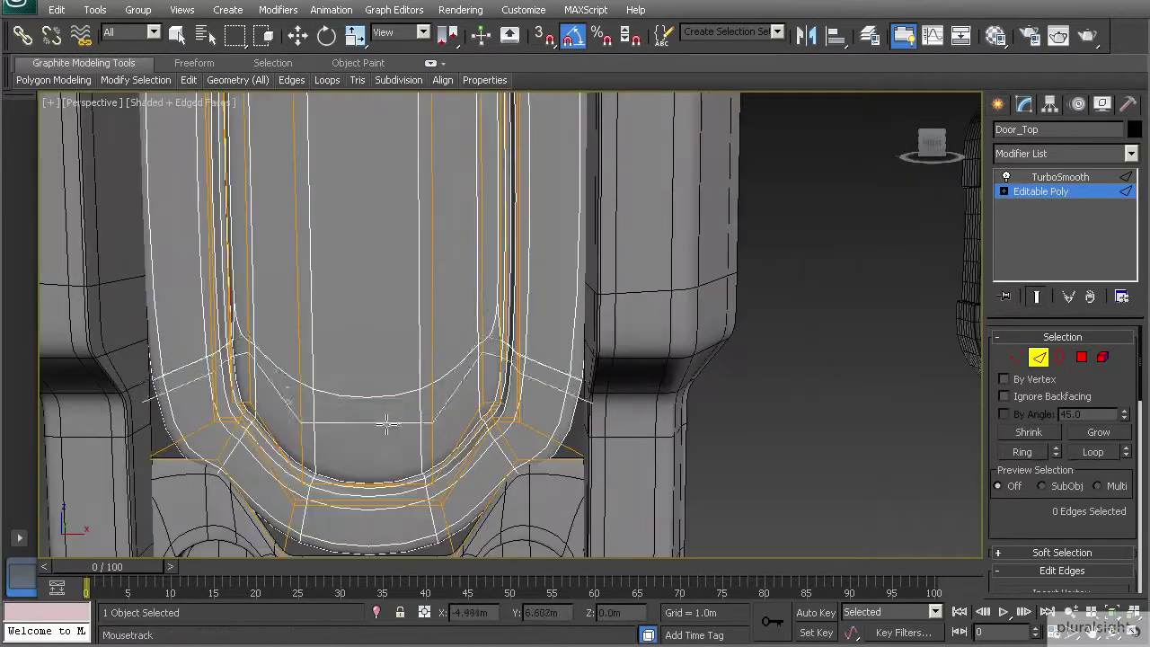
{"action": "left_click", "coordinate": [217, 449]}
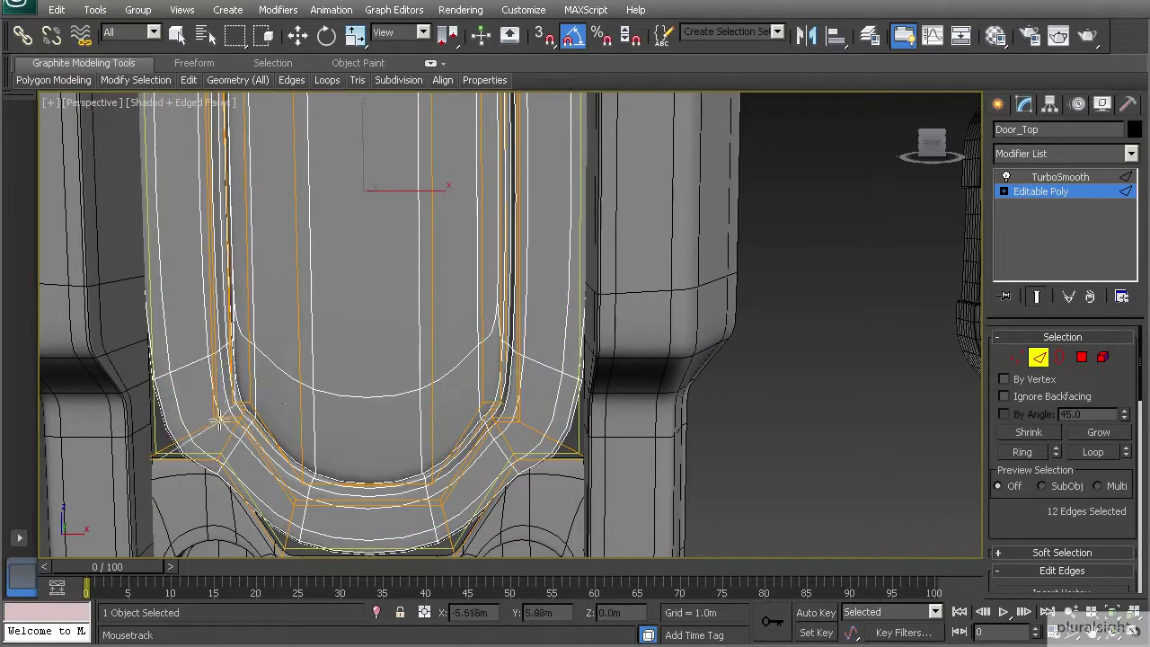
{"action": "left_click", "coordinate": [213, 415]}
{"action": "middle_click_drag", "start_coordinate": [287, 511], "coordinate": [296, 345]}
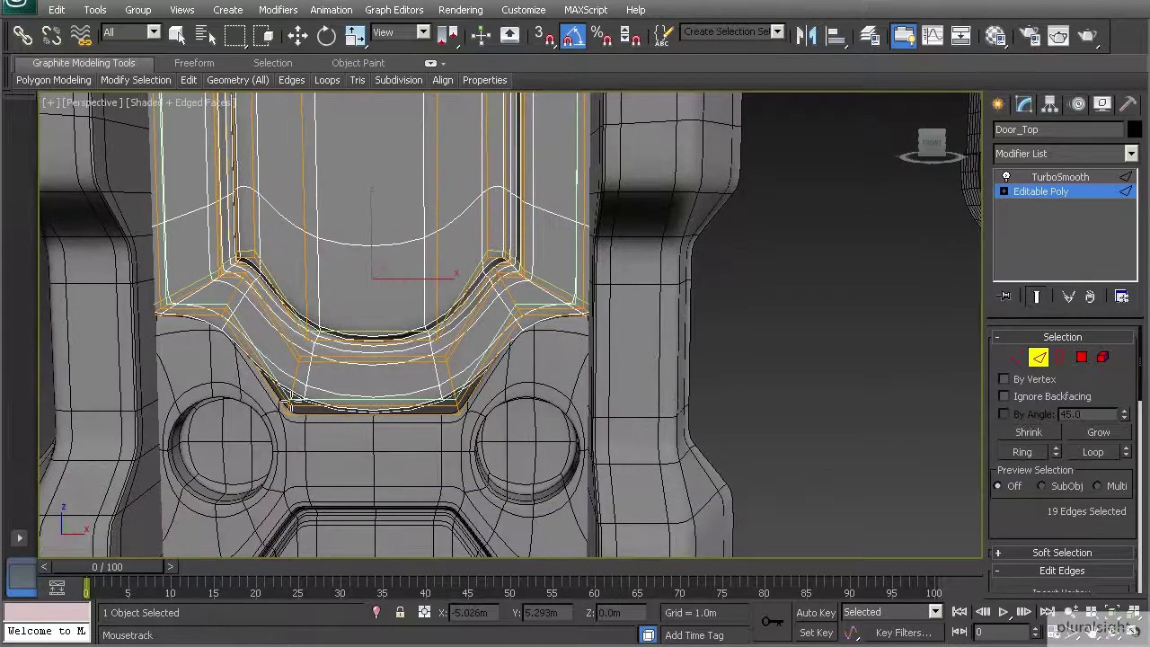
- Undo a misplaced loop and add vertical Swift Loops beside both lower corners of Door_Top's angled bottom edge
{"action": "left_click", "coordinate": [290, 396]}
{"action": "key", "text": "ctrl+z"}
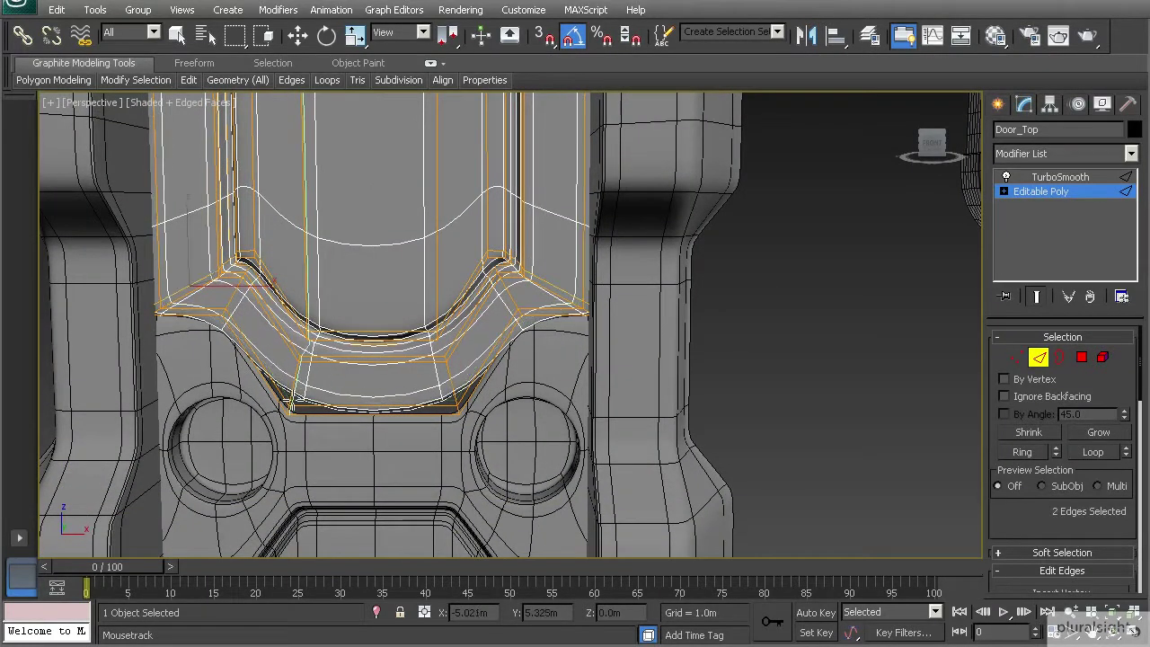
{"action": "middle_click_drag", "start_coordinate": [290, 397], "coordinate": [398, 392], "text": "alt"}
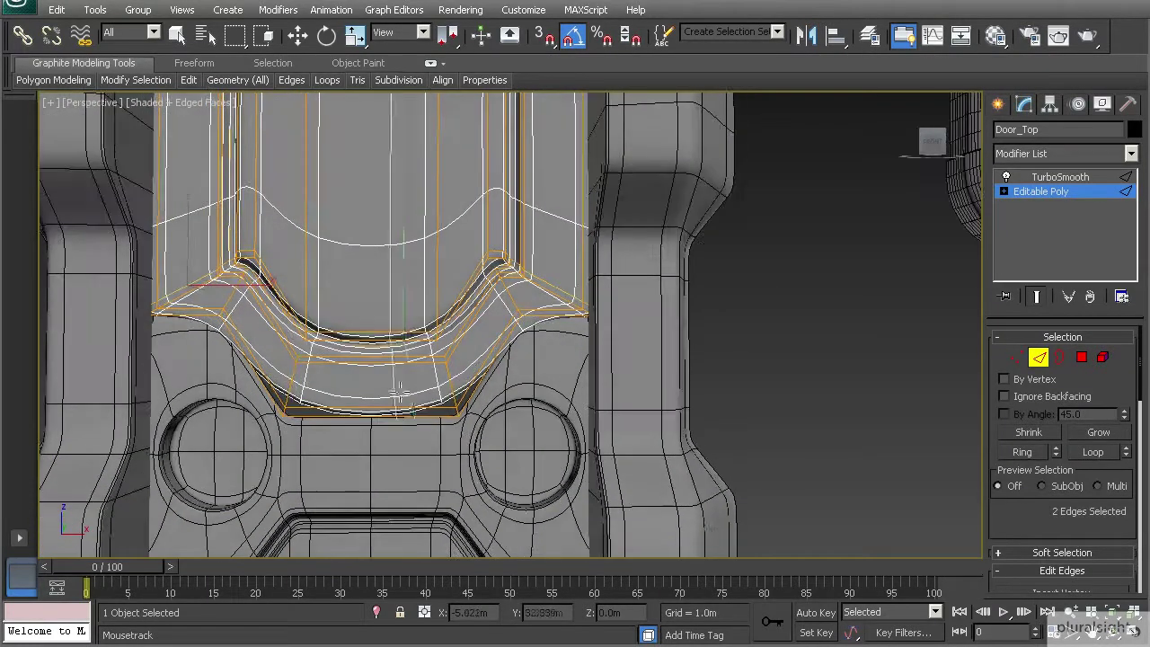
{"action": "left_click", "coordinate": [289, 411]}
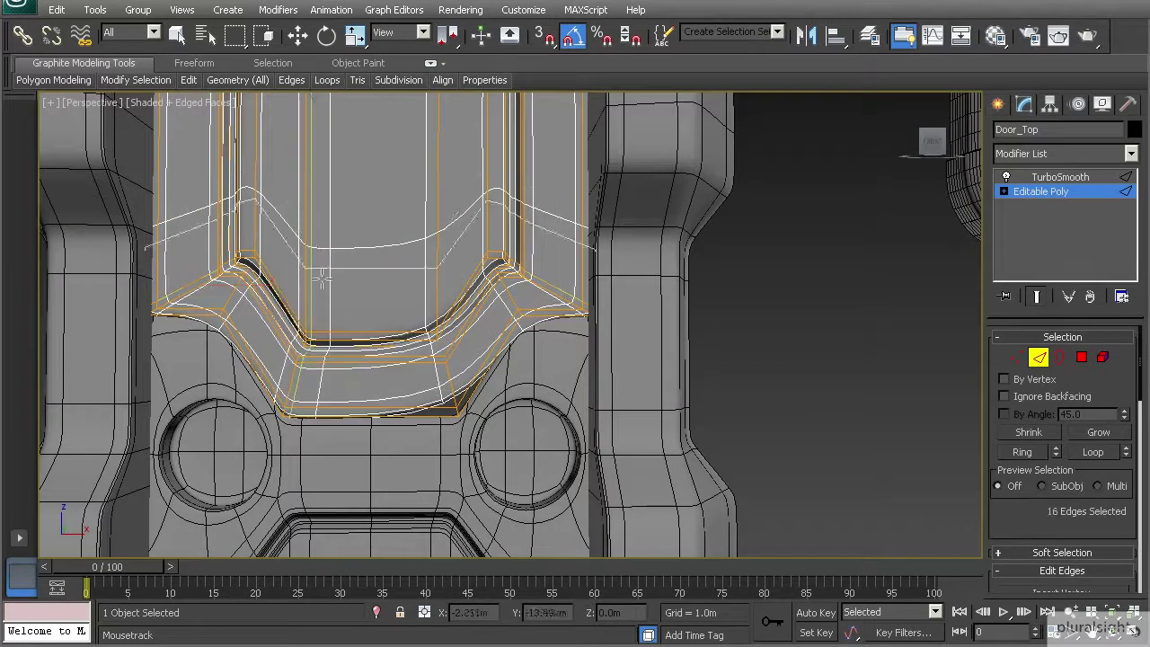
{"action": "left_click", "coordinate": [449, 403]}
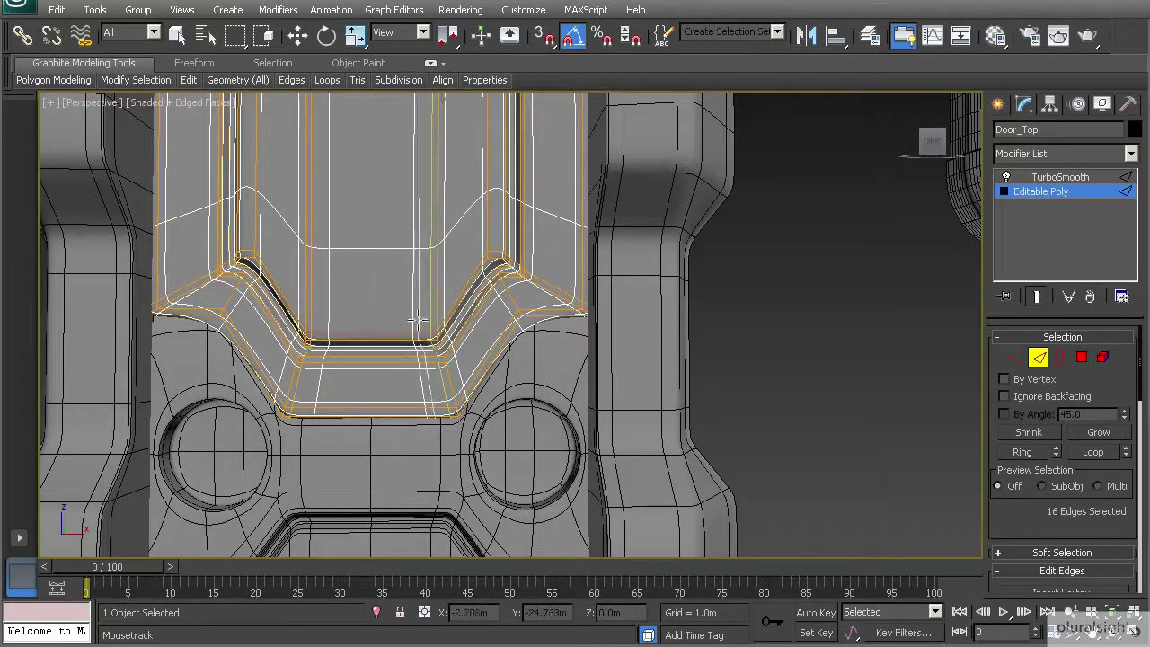
- Add a Swift Loop beside the upper corner of each sloped section of Door_Top's bottom edge
{"action": "middle_click_drag", "start_coordinate": [506, 306], "coordinate": [498, 346]}
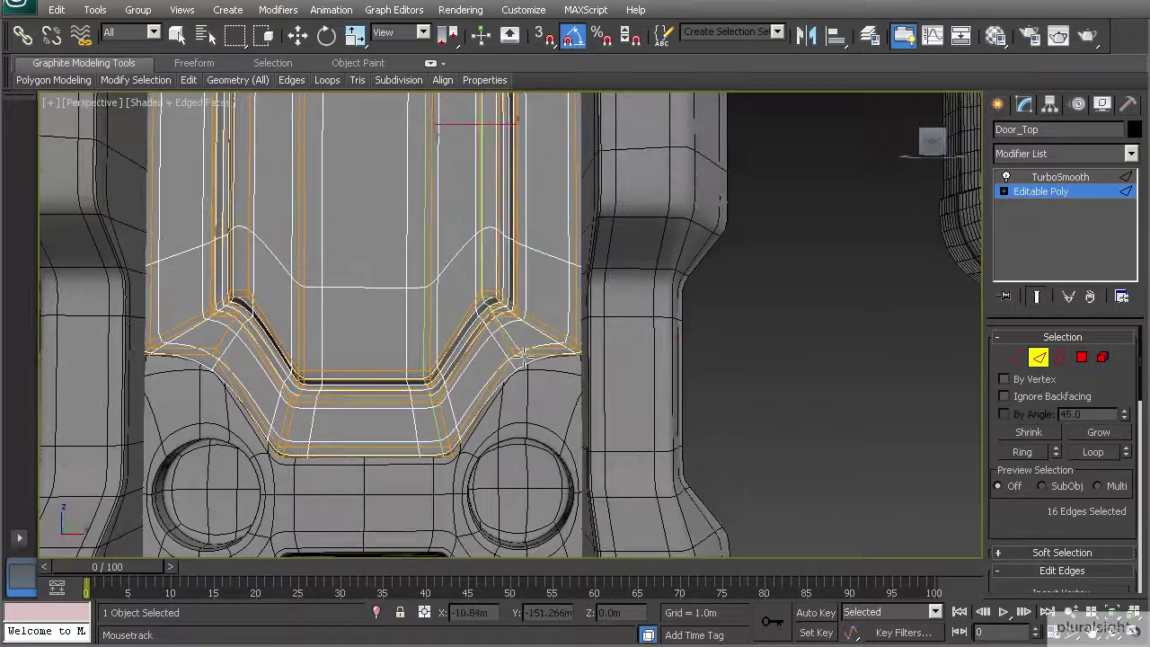
{"action": "left_click", "coordinate": [526, 356]}
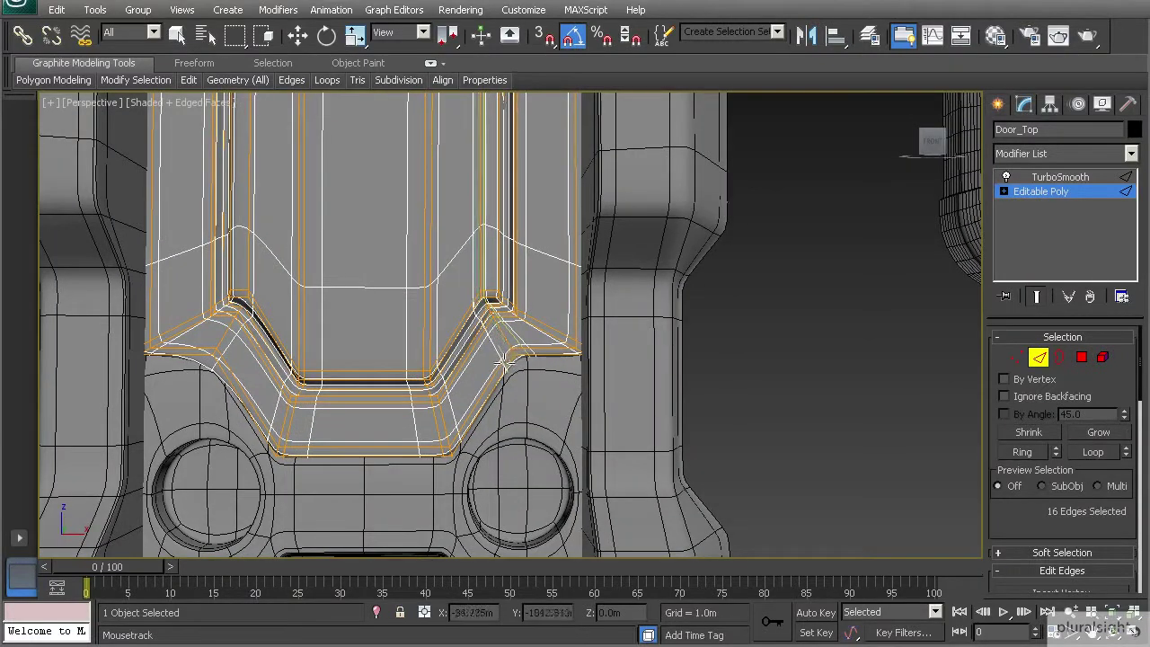
{"action": "left_click", "coordinate": [220, 357]}
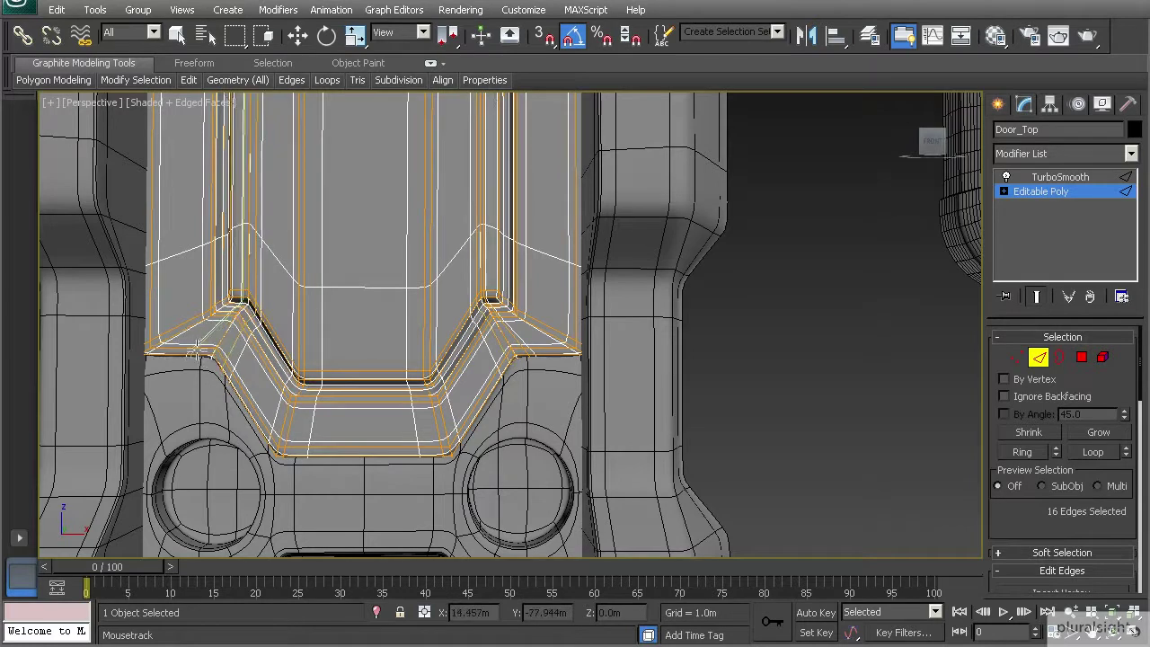
- Add supporting Swift Loops to Door_Top across the panel just below its upper rim and around the door's rounded upper corners
{"action": "scroll", "coordinate": [237, 290], "scroll_direction": "down", "scroll_amount": 6}
{"action": "scroll", "coordinate": [333, 406], "scroll_direction": "up", "scroll_amount": 5}
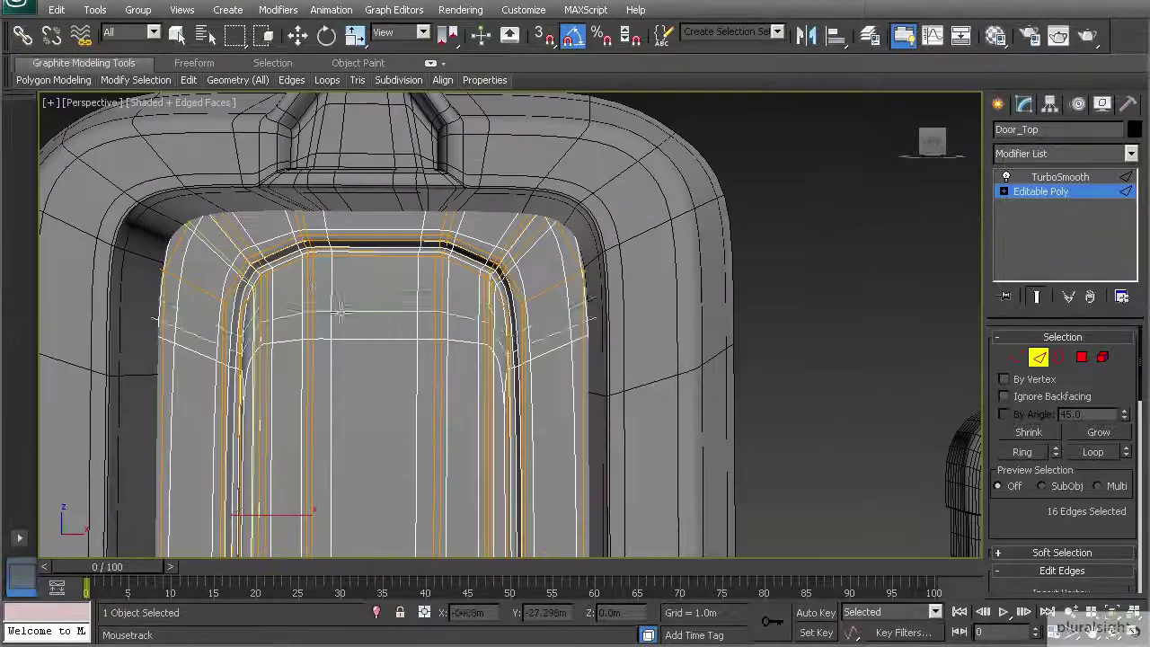
{"action": "left_click", "coordinate": [302, 274]}
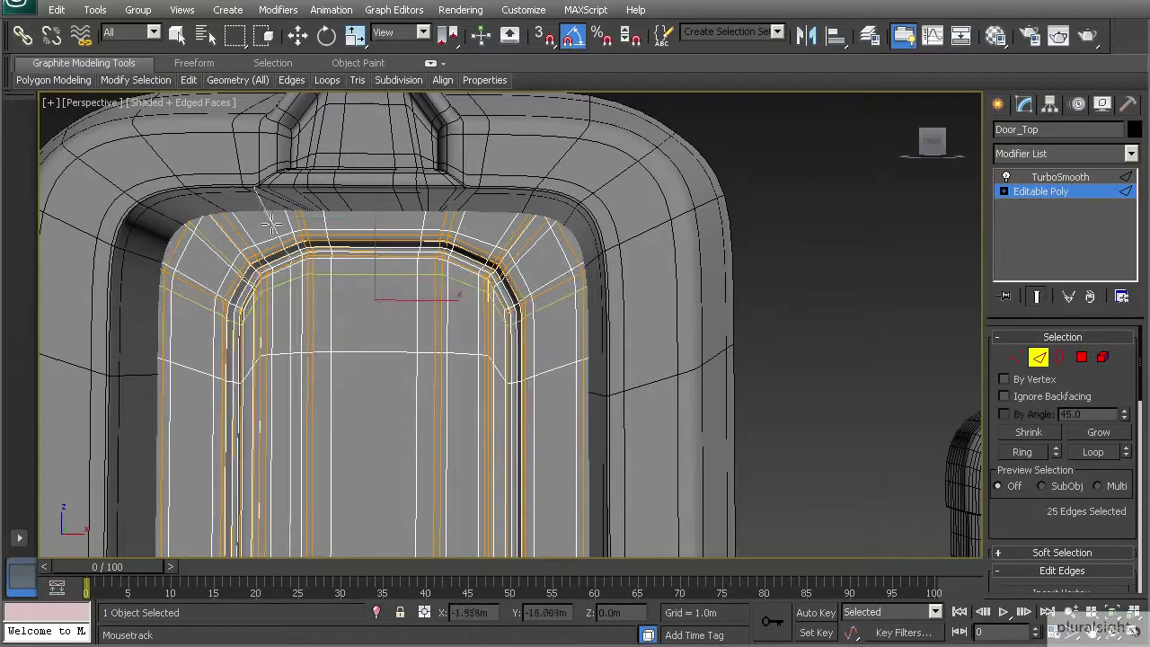
{"action": "left_click", "coordinate": [196, 227]}
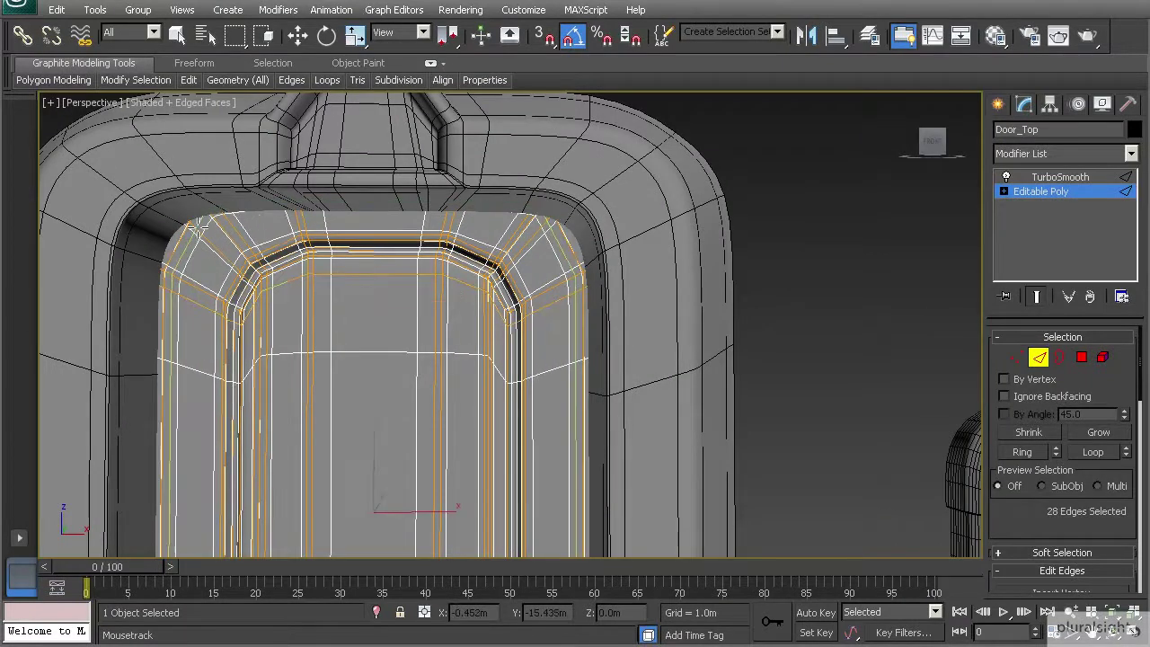
{"action": "left_click", "coordinate": [232, 263]}
- Leave Door_Top's edge editing, hide the edged faces to check the smoothed door from an angle, and activate the Move tool
{"action": "middle_click_drag", "start_coordinate": [361, 427], "coordinate": [356, 326]}
{"action": "scroll", "coordinate": [356, 326], "scroll_direction": "down", "scroll_amount": 4}
{"action": "scroll", "coordinate": [356, 328], "scroll_direction": "up", "scroll_amount": 4}
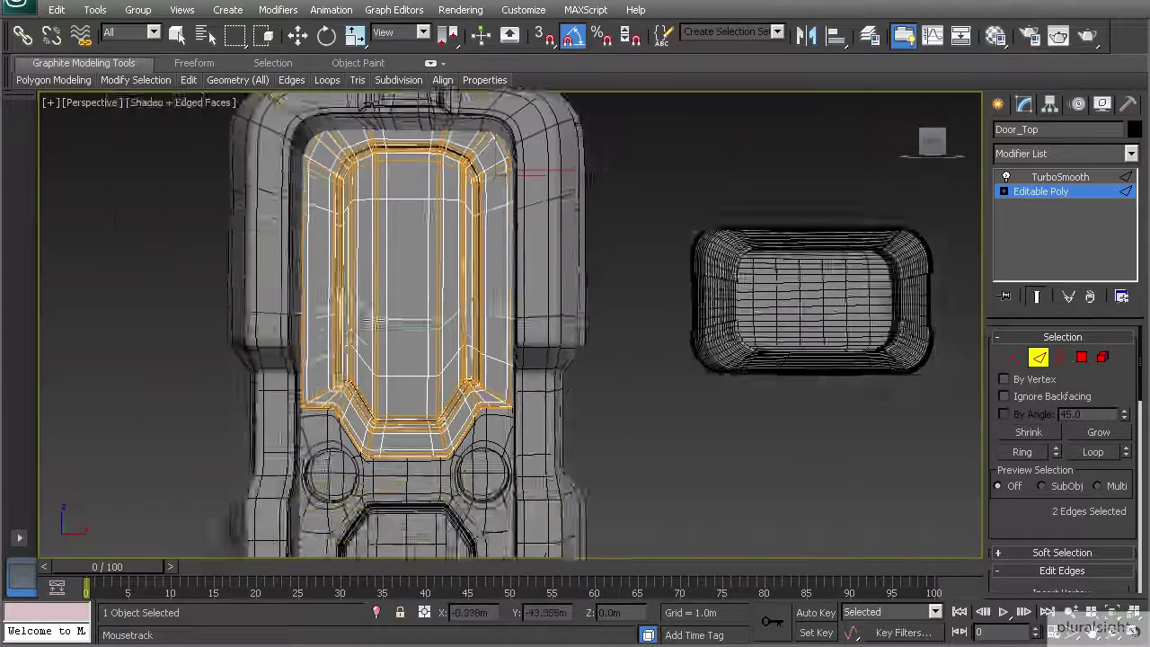
{"action": "left_click", "coordinate": [1037, 357]}
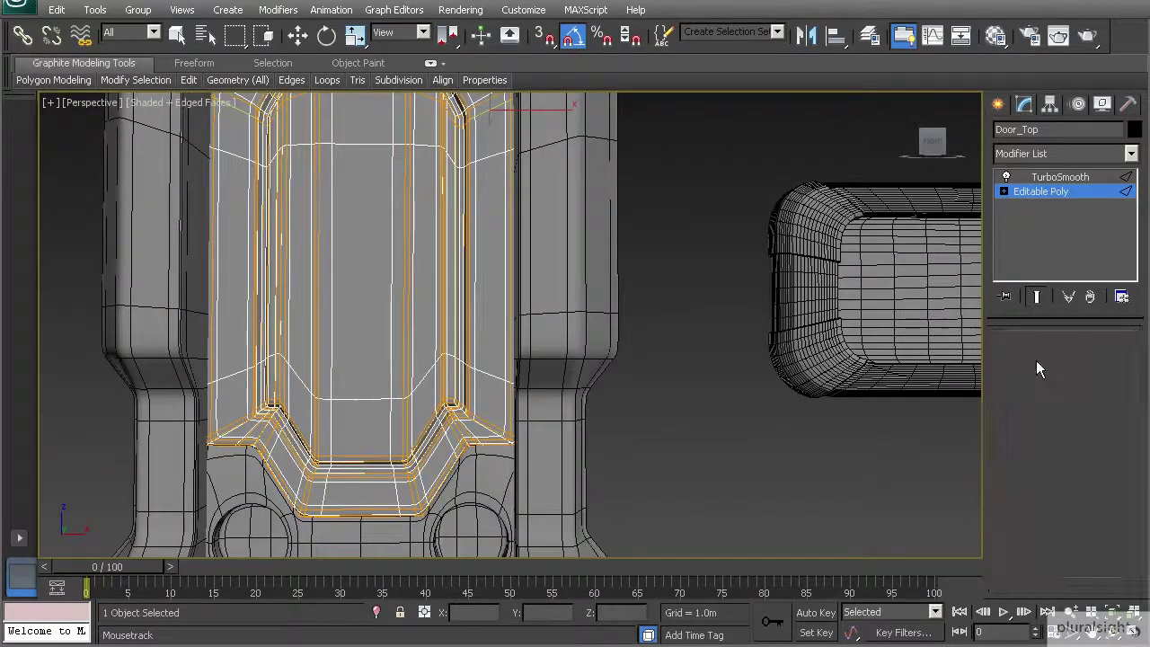
{"action": "key", "text": "F4"}
{"action": "scroll", "coordinate": [474, 328], "scroll_direction": "down", "scroll_amount": 2}
{"action": "middle_click_drag", "start_coordinate": [441, 333], "coordinate": [476, 345], "text": "alt"}
{"action": "scroll", "coordinate": [477, 344], "scroll_direction": "down", "scroll_amount": 4}
{"action": "scroll", "coordinate": [459, 339], "scroll_direction": "up", "scroll_amount": 4}
{"action": "scroll", "coordinate": [494, 353], "scroll_direction": "down", "scroll_amount": 3}
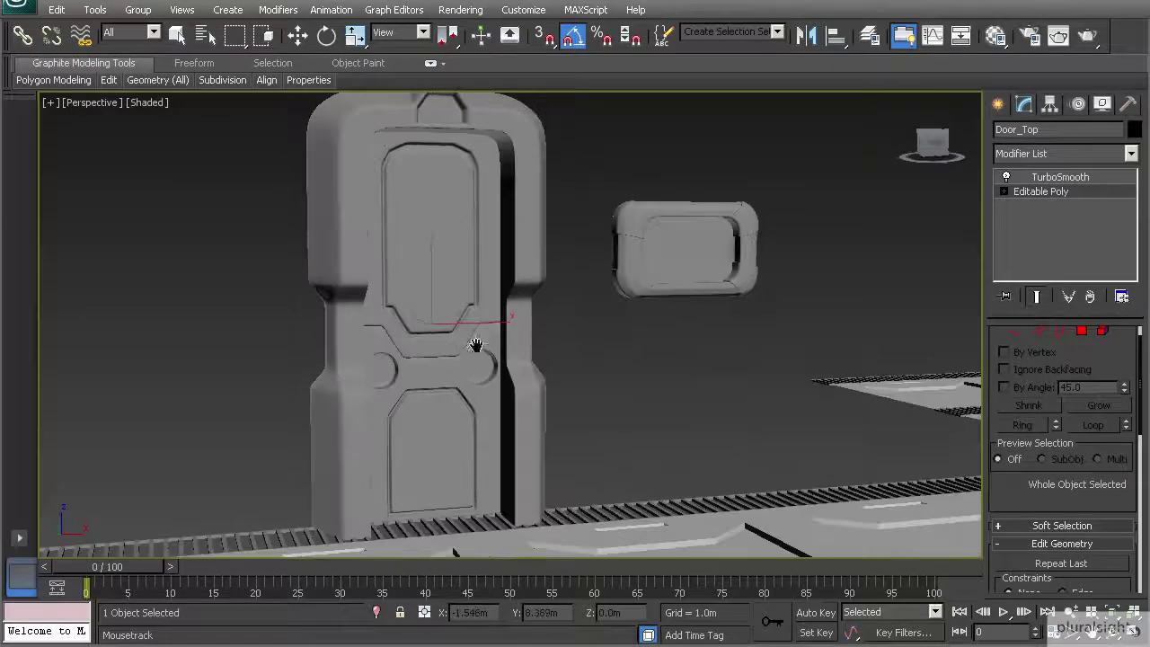
{"action": "key", "text": "w"}
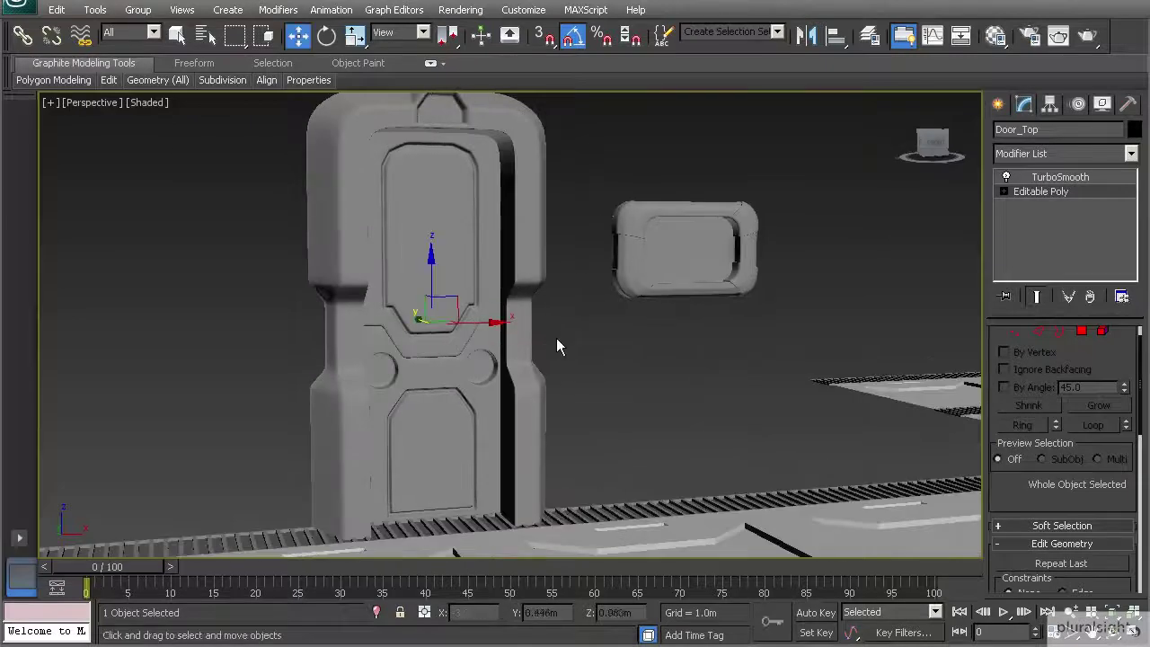